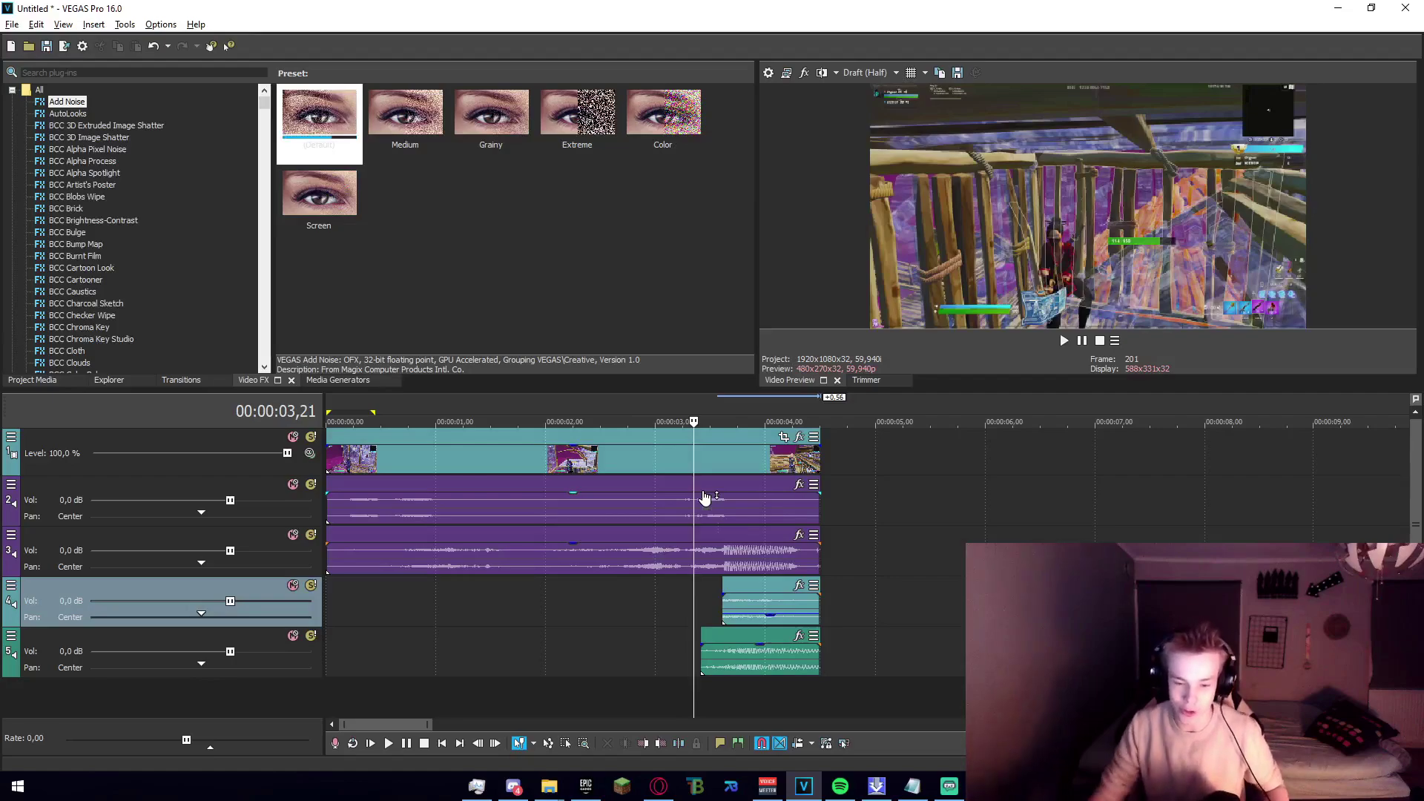
Inspect how the video and audio clips line up around 00:00:03,36 on the timeline.
click(723, 567)
scroll(720, 613, up, 2)
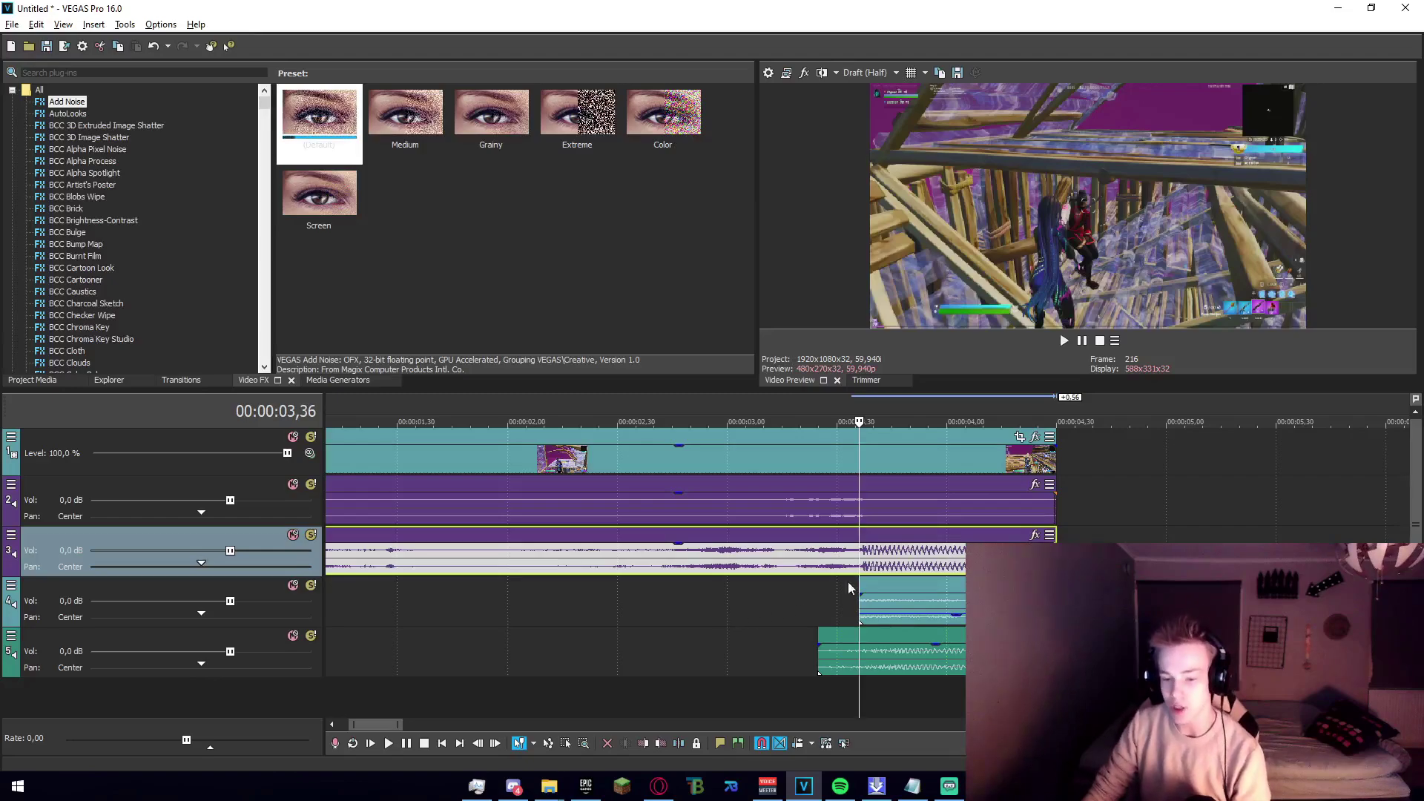
click(875, 472)
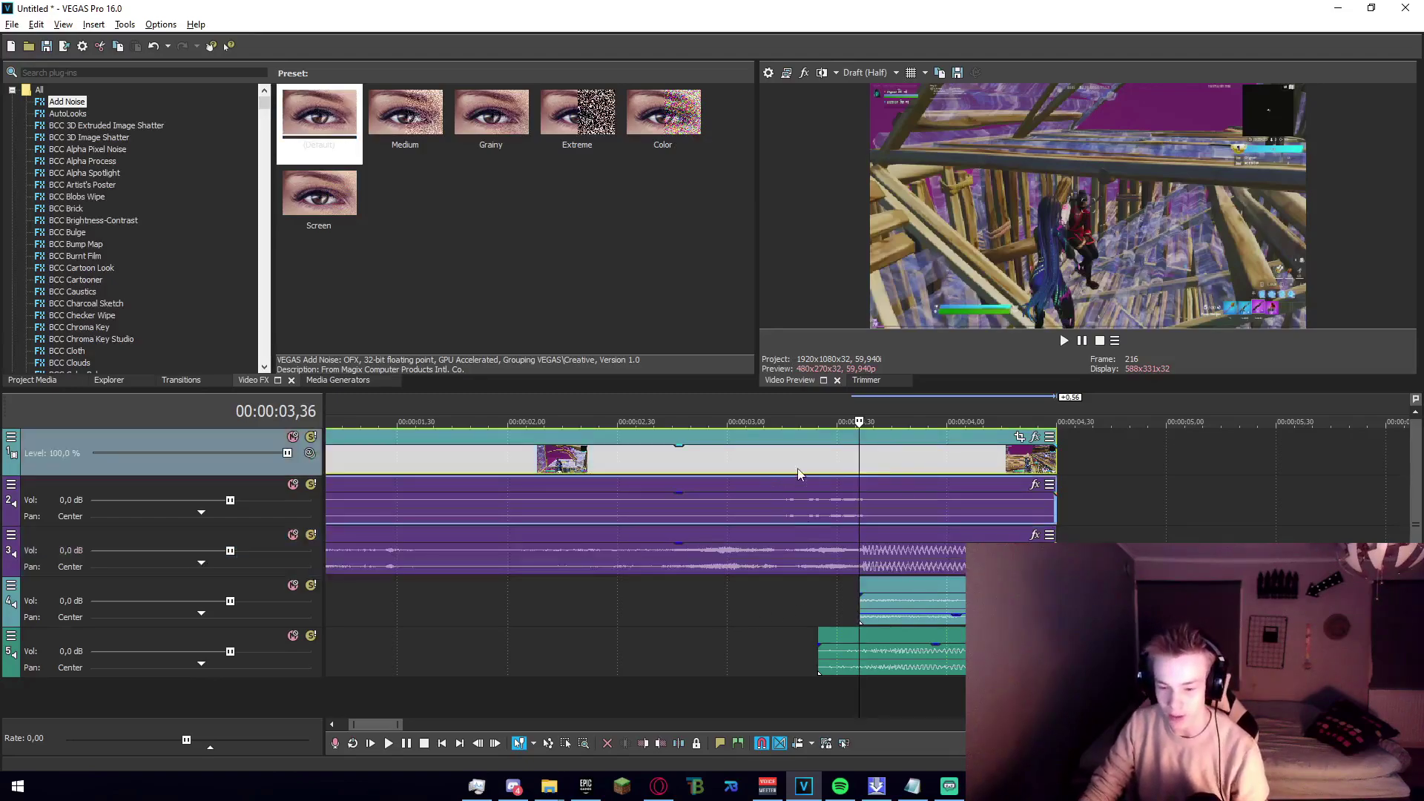
click(869, 619)
click(892, 679)
click(867, 653)
click(896, 598)
click(865, 602)
click(857, 604)
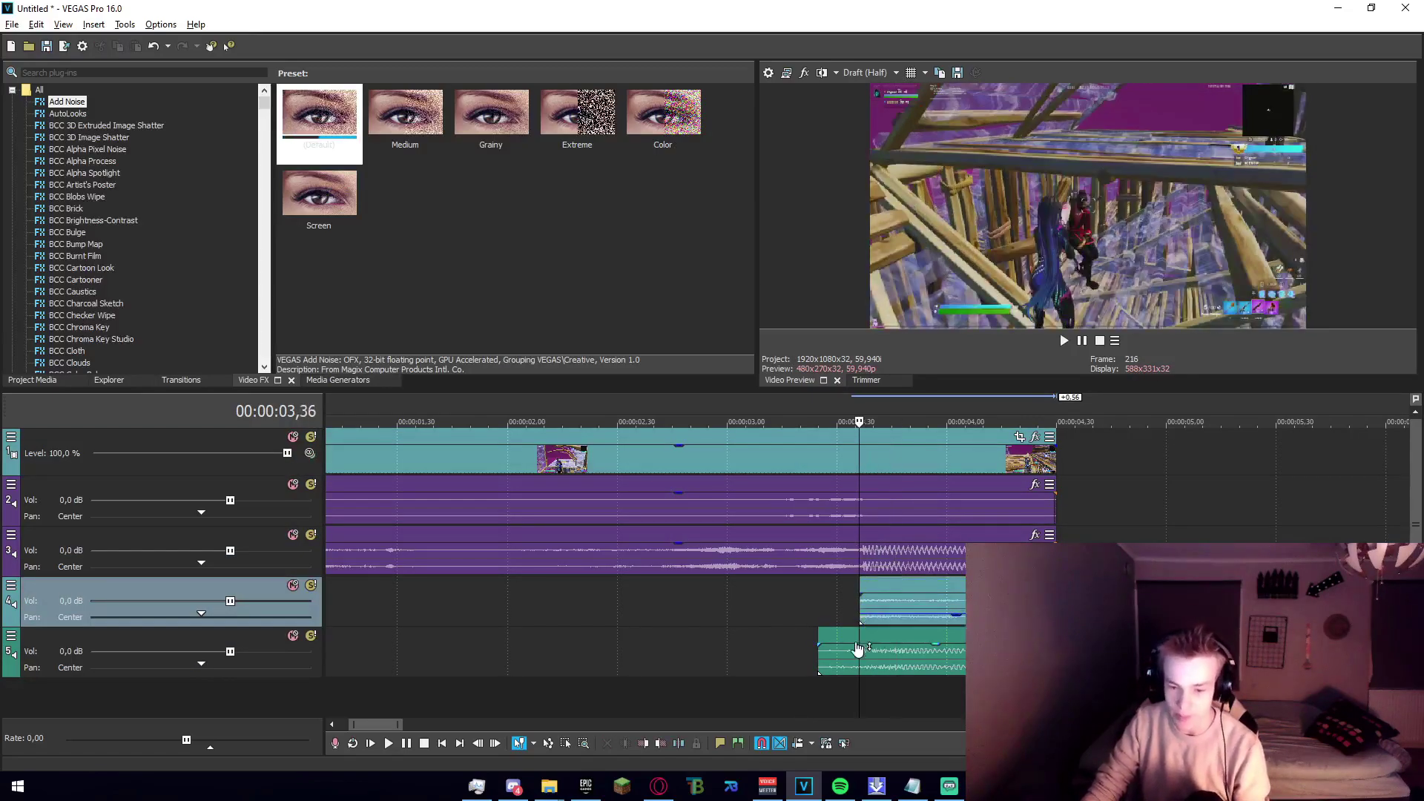
Add a marker at 00:00:03,37, where the waveform on track 3 hits.
scroll(821, 607, down, 5)
click(623, 561)
scroll(867, 582, up, 6)
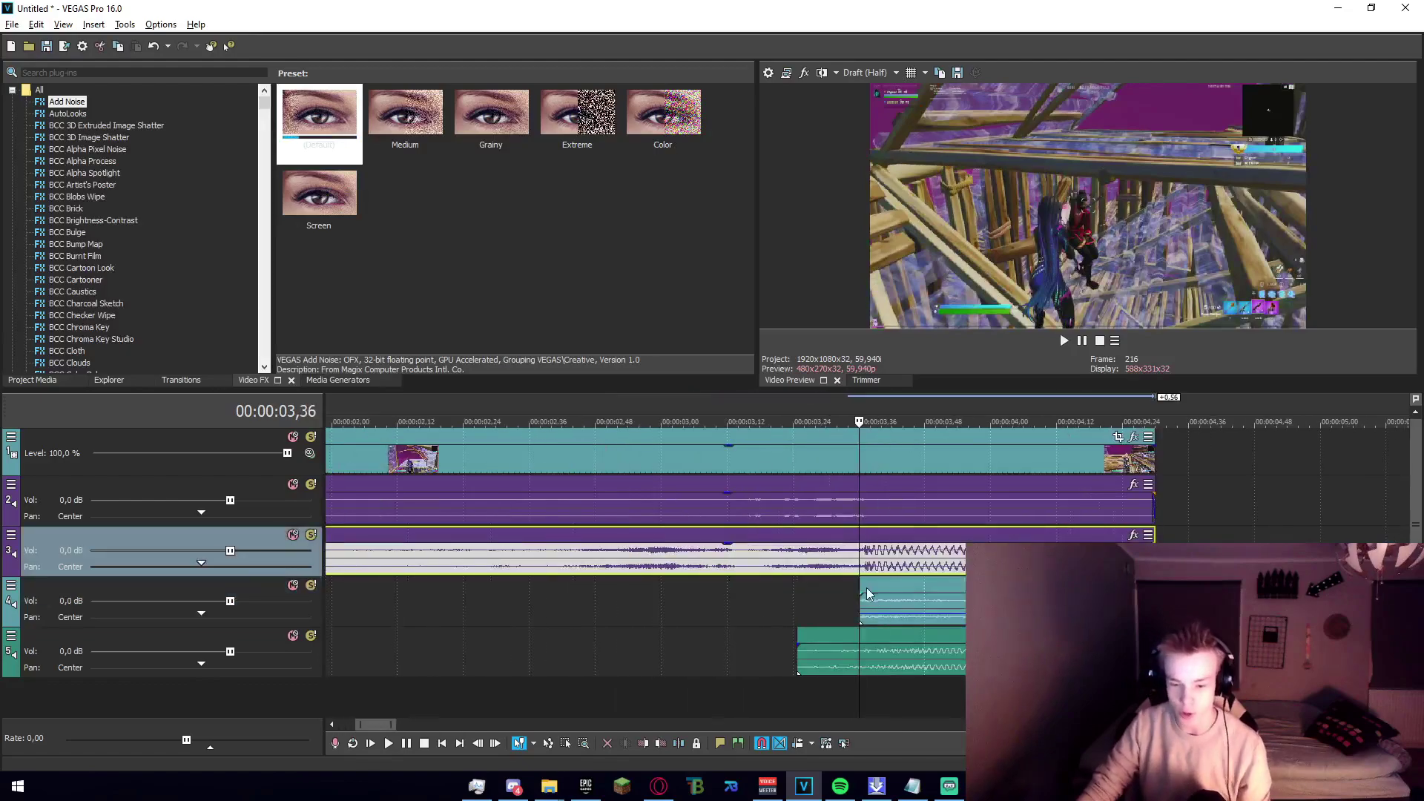
key(m)
key(F1)
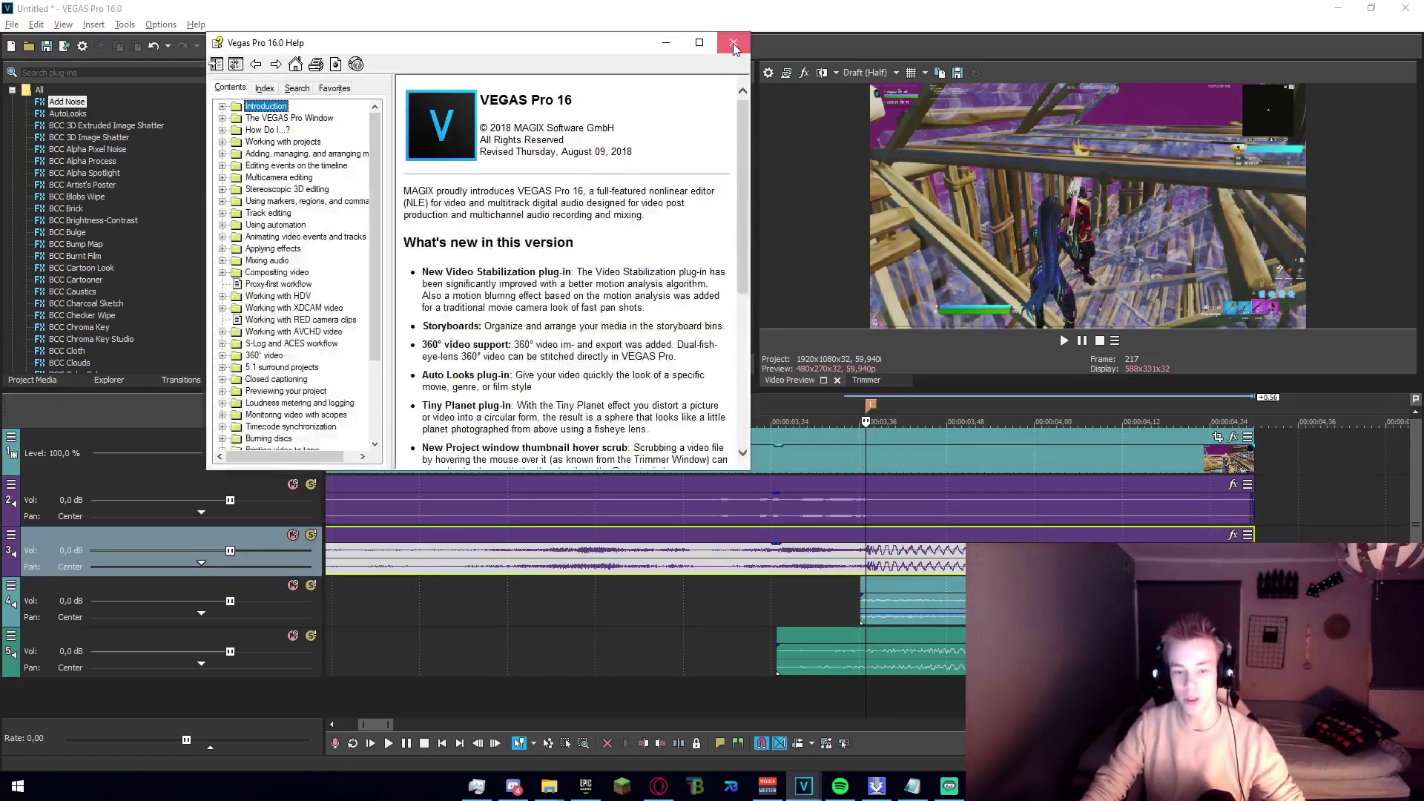
click(733, 43)
Split the gameplay video clip and its grouped audio at 00:00:03,34, three frames before the marker.
click(864, 467)
scroll(919, 507, up, 3)
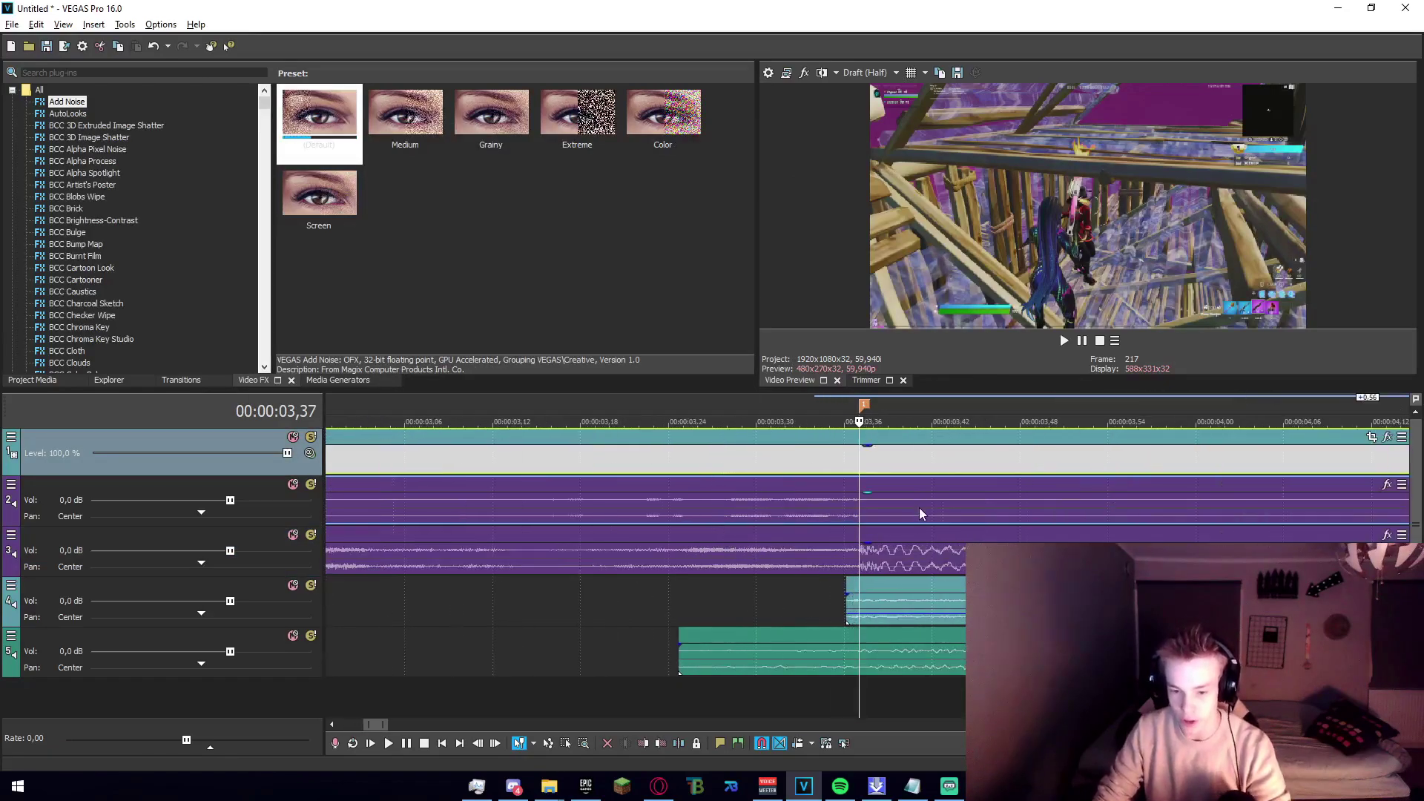
key(Left)
key(Left)
key(Left)
key(s)
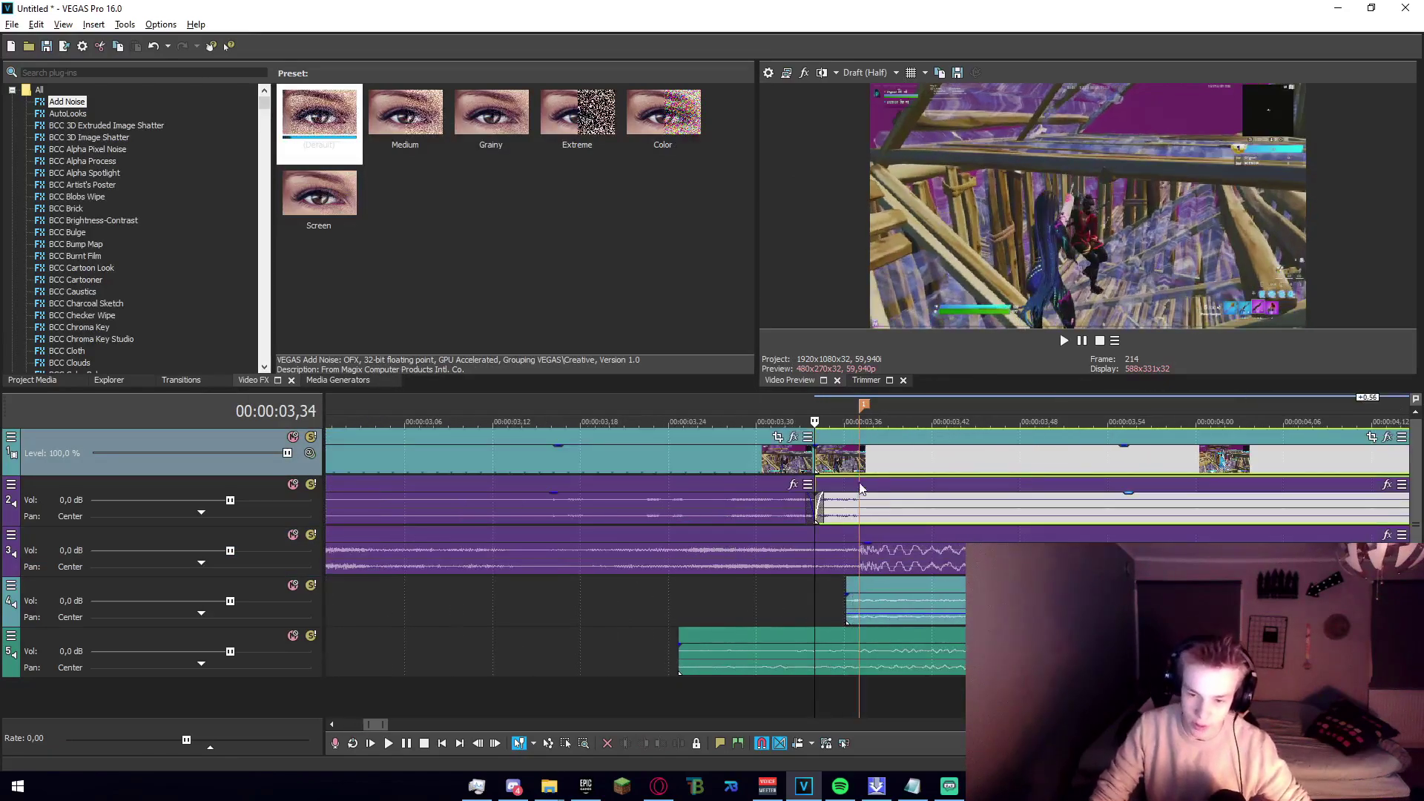
Add a velocity envelope to the video clip after the split.
click(856, 474)
scroll(853, 472, down, 1)
scroll(853, 470, down, 4)
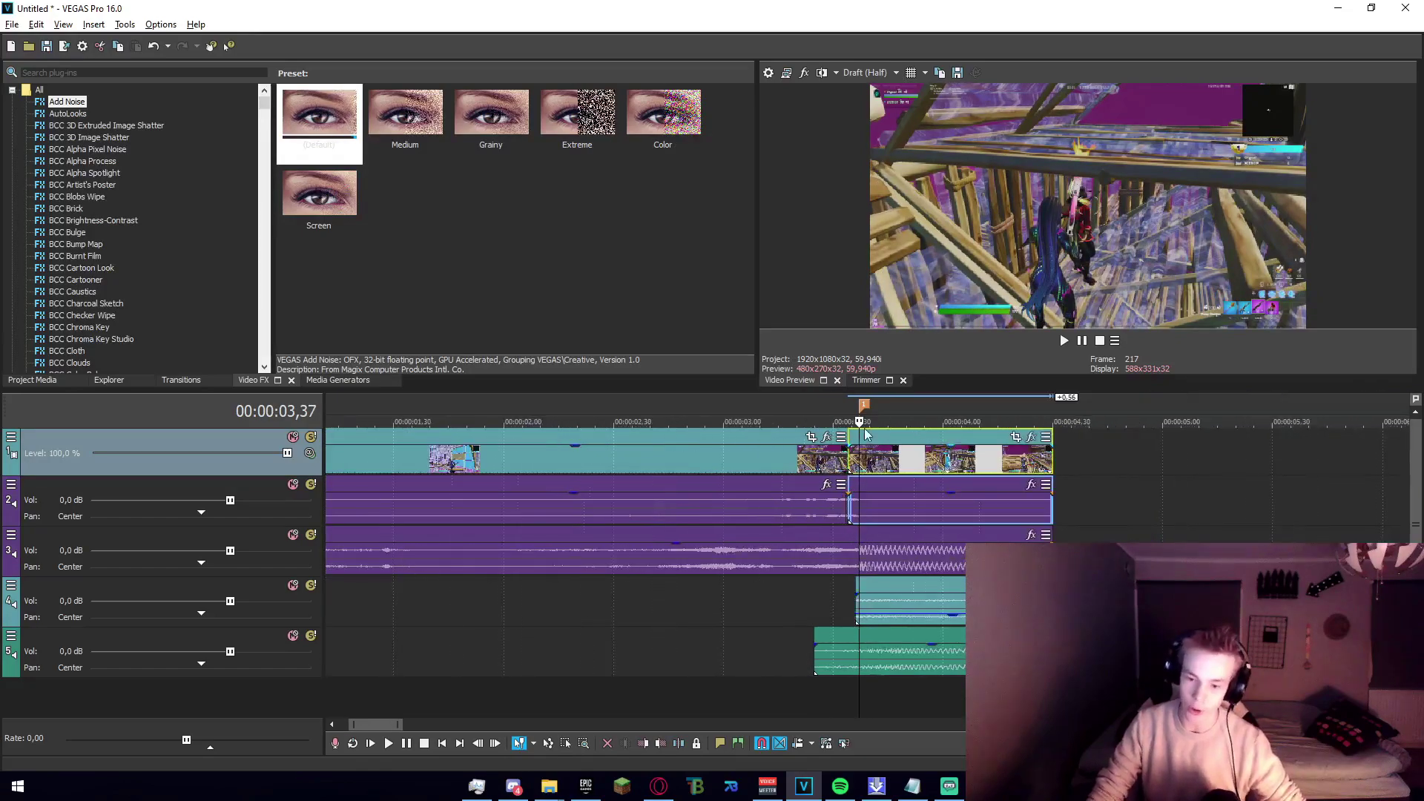
scroll(869, 463, up, 4)
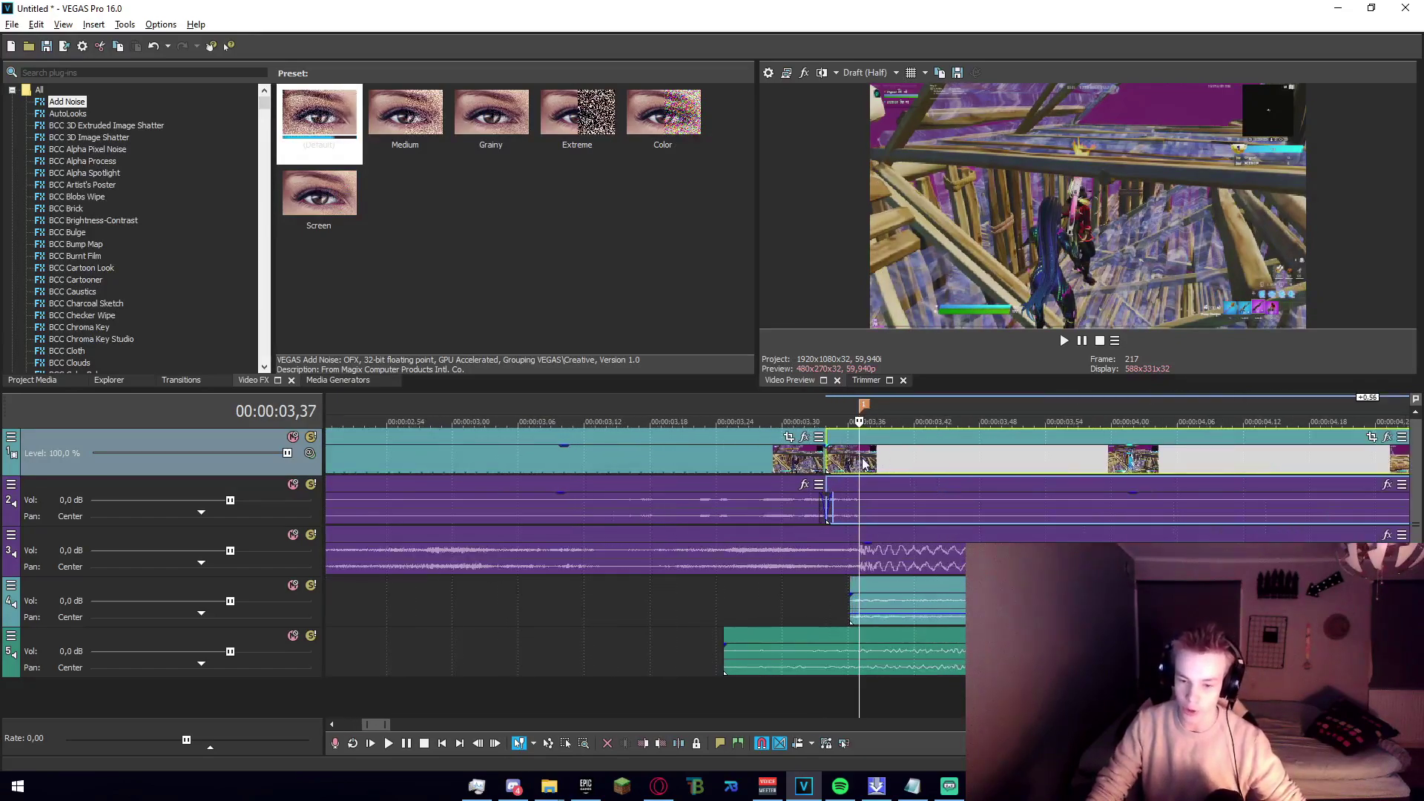
right_click(864, 463)
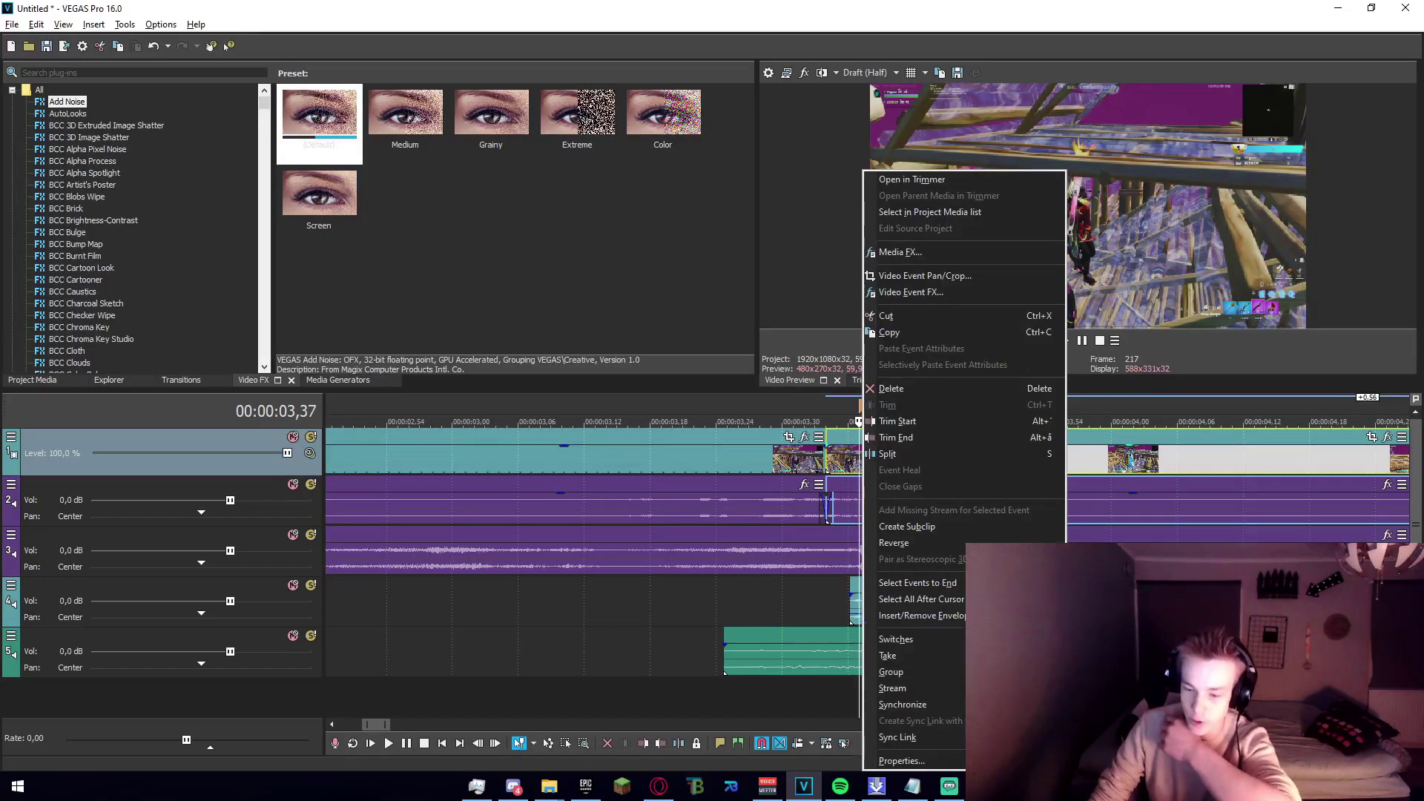
key(Escape)
scroll(869, 467, up, 8)
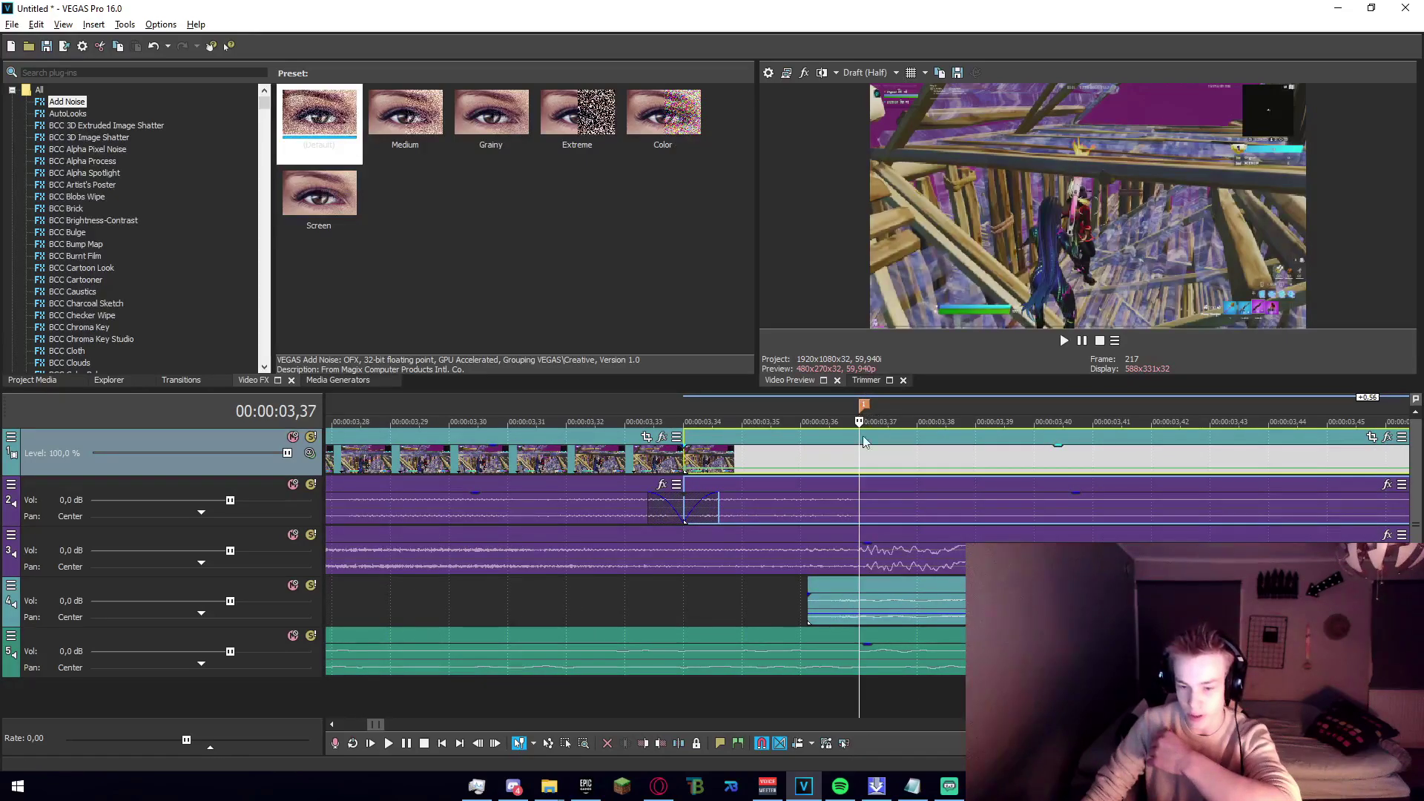
Add a velocity point at the marker on the second video clip and set it to 400%.
click(860, 474)
drag(860, 475, 860, 463)
right_click(860, 464)
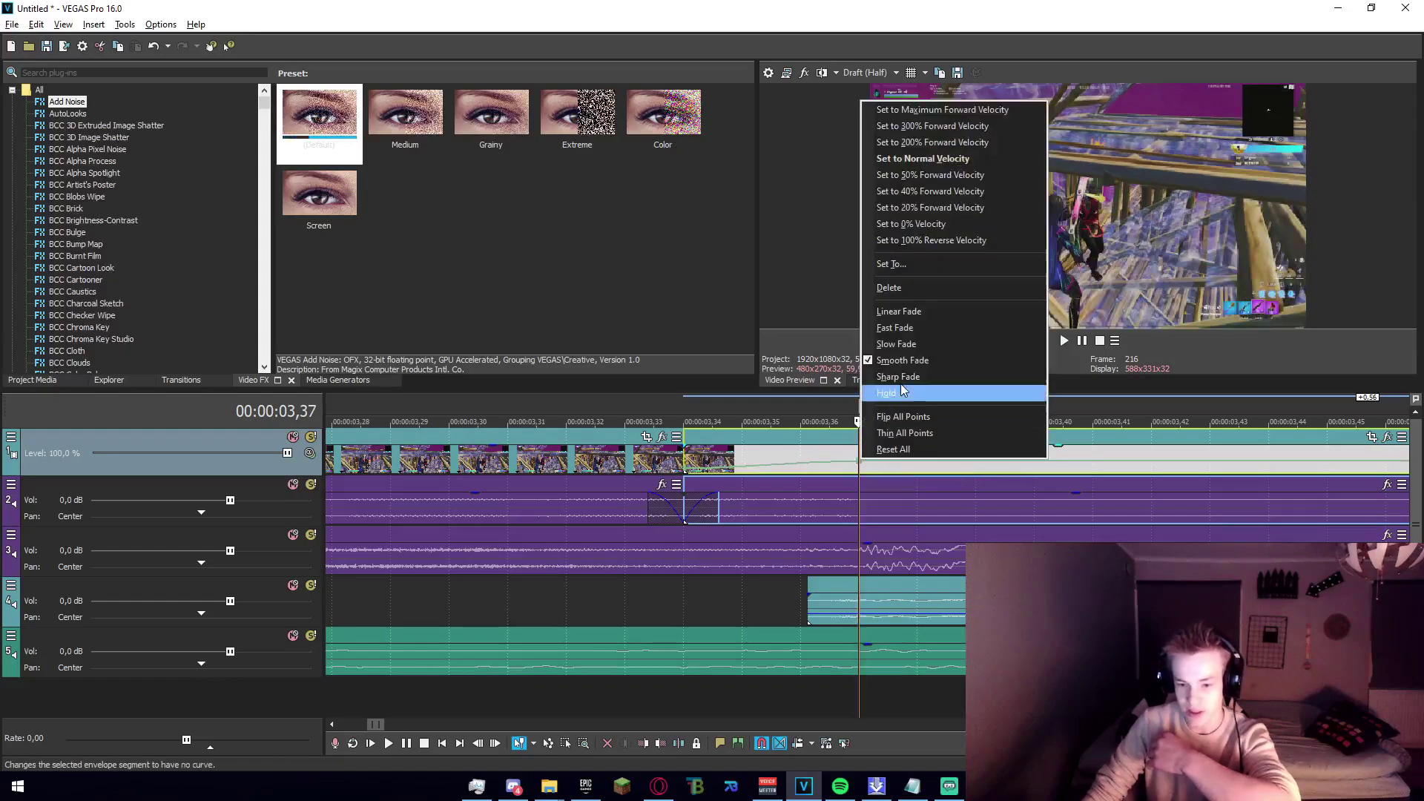
click(923, 264)
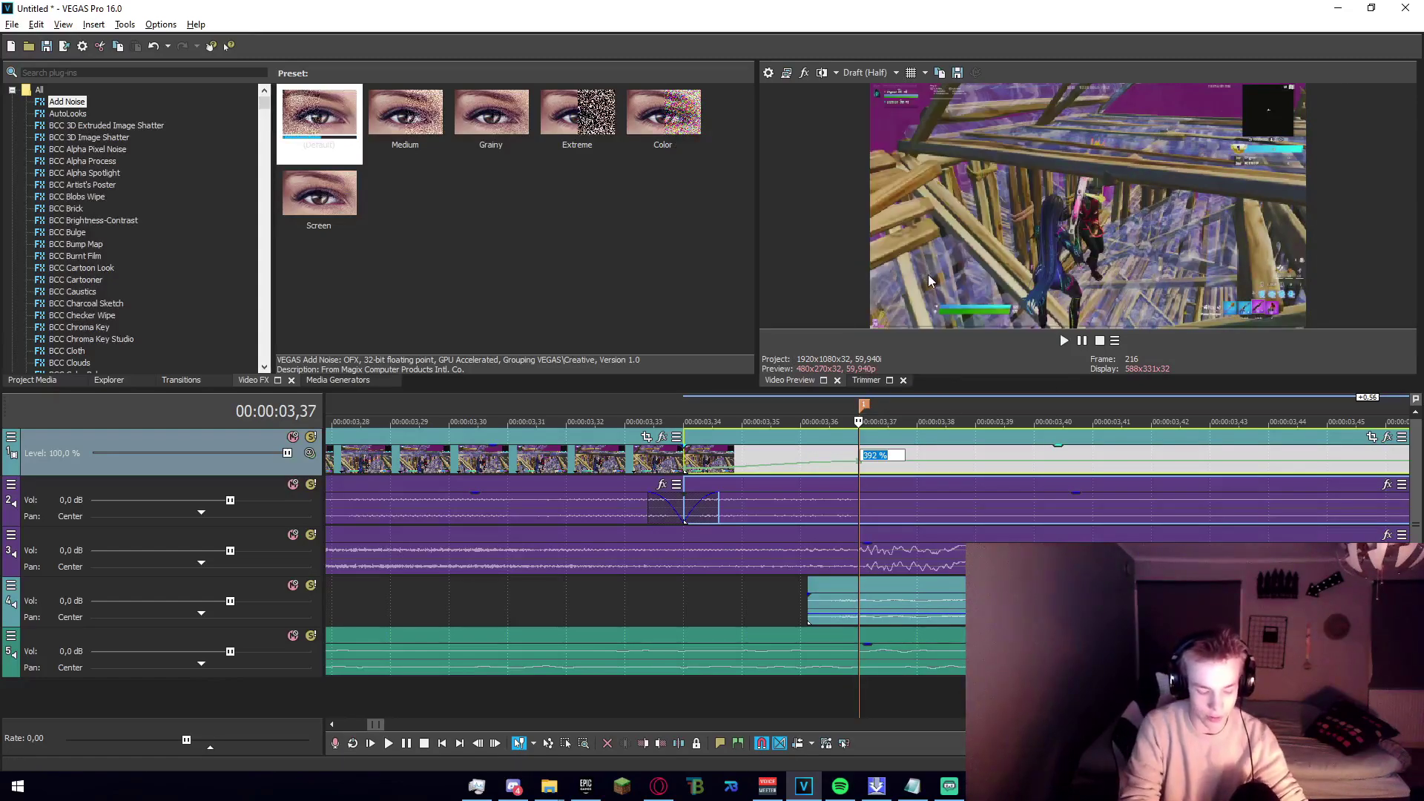
text(400)
key(Return)
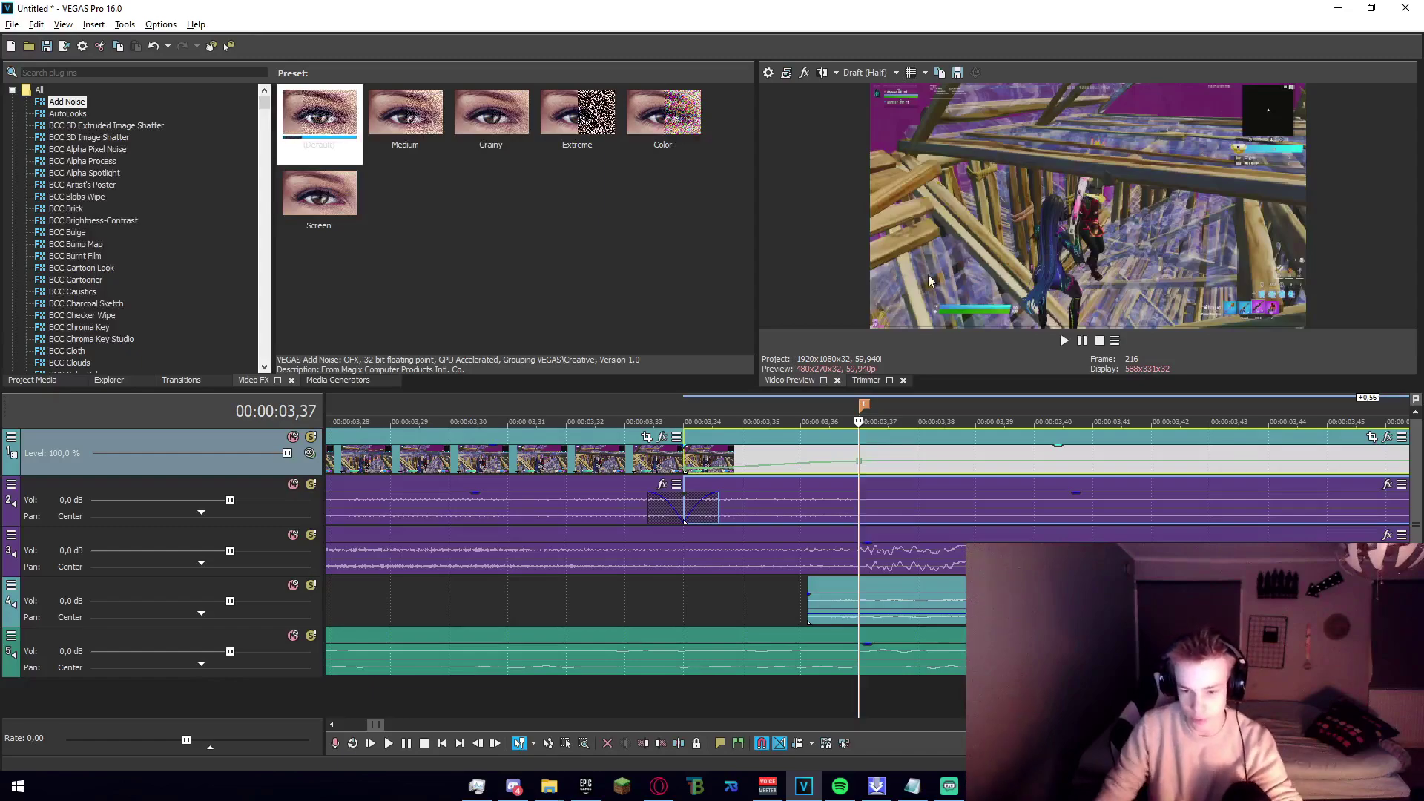
Add another velocity point at 00:00:03,39, two frames after the marker, and set it to 50% forward velocity.
key(space)
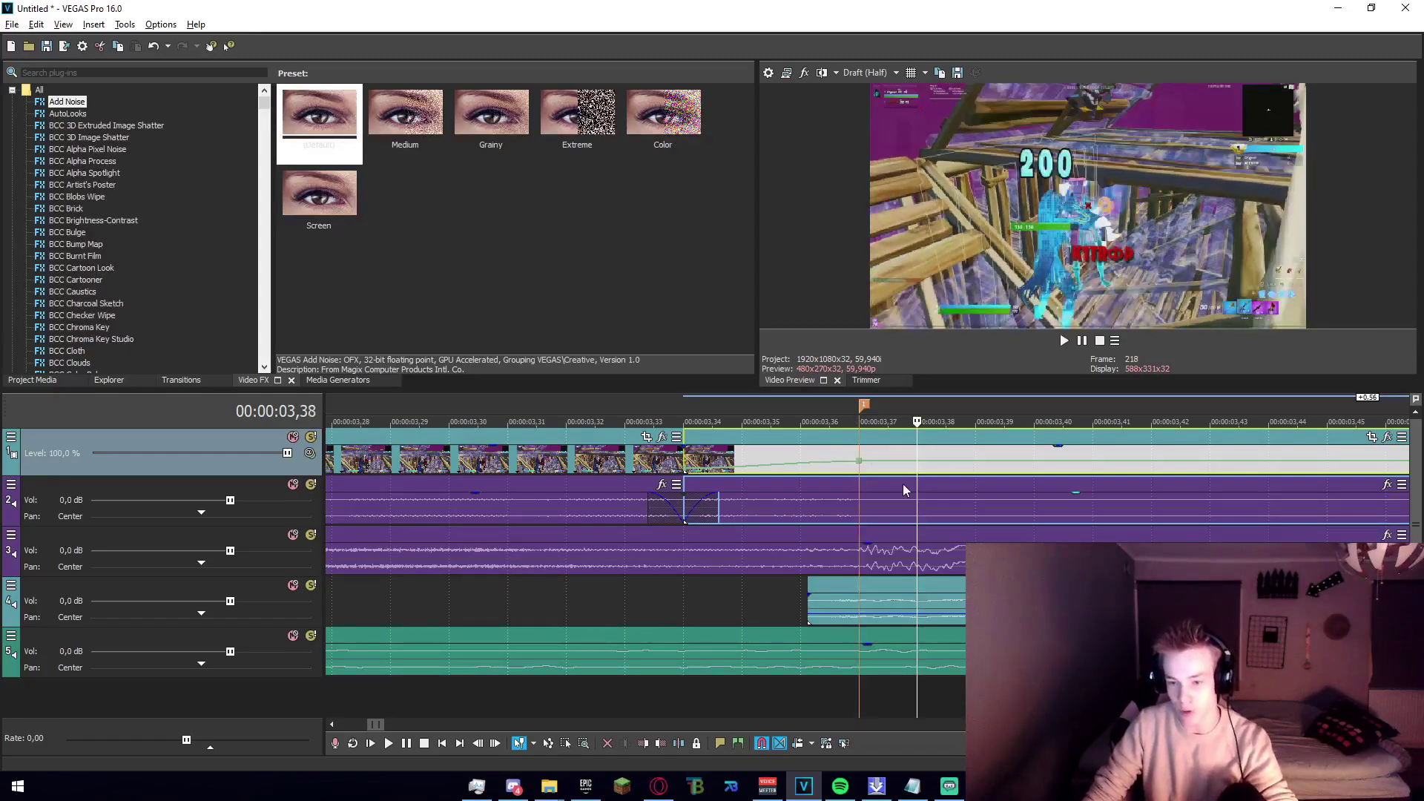
double_click(975, 461)
right_click(976, 461)
click(1025, 177)
scroll(948, 503, down, 4)
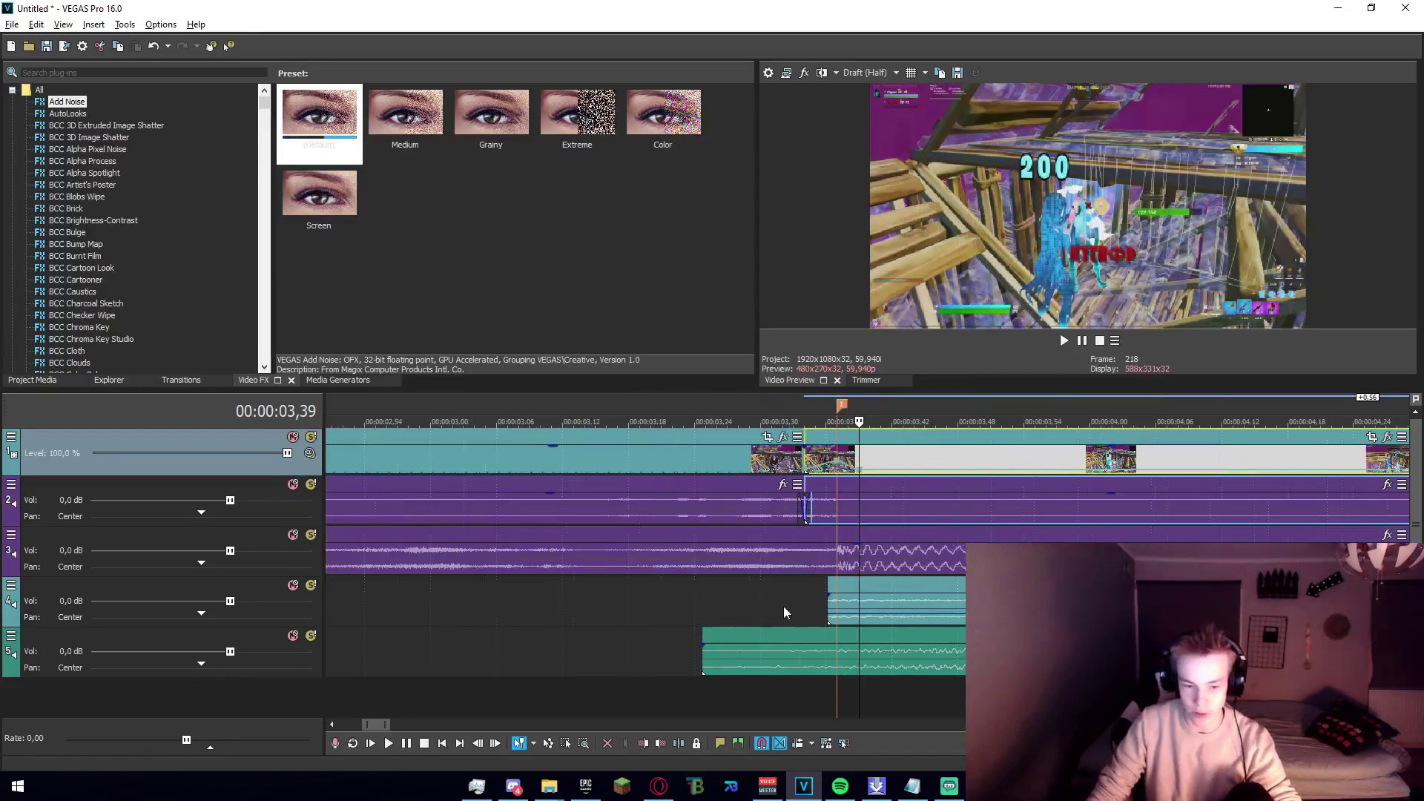
Play back the section around the marker to review the speed change.
scroll(784, 606, down, 3)
click(801, 605)
key(space)
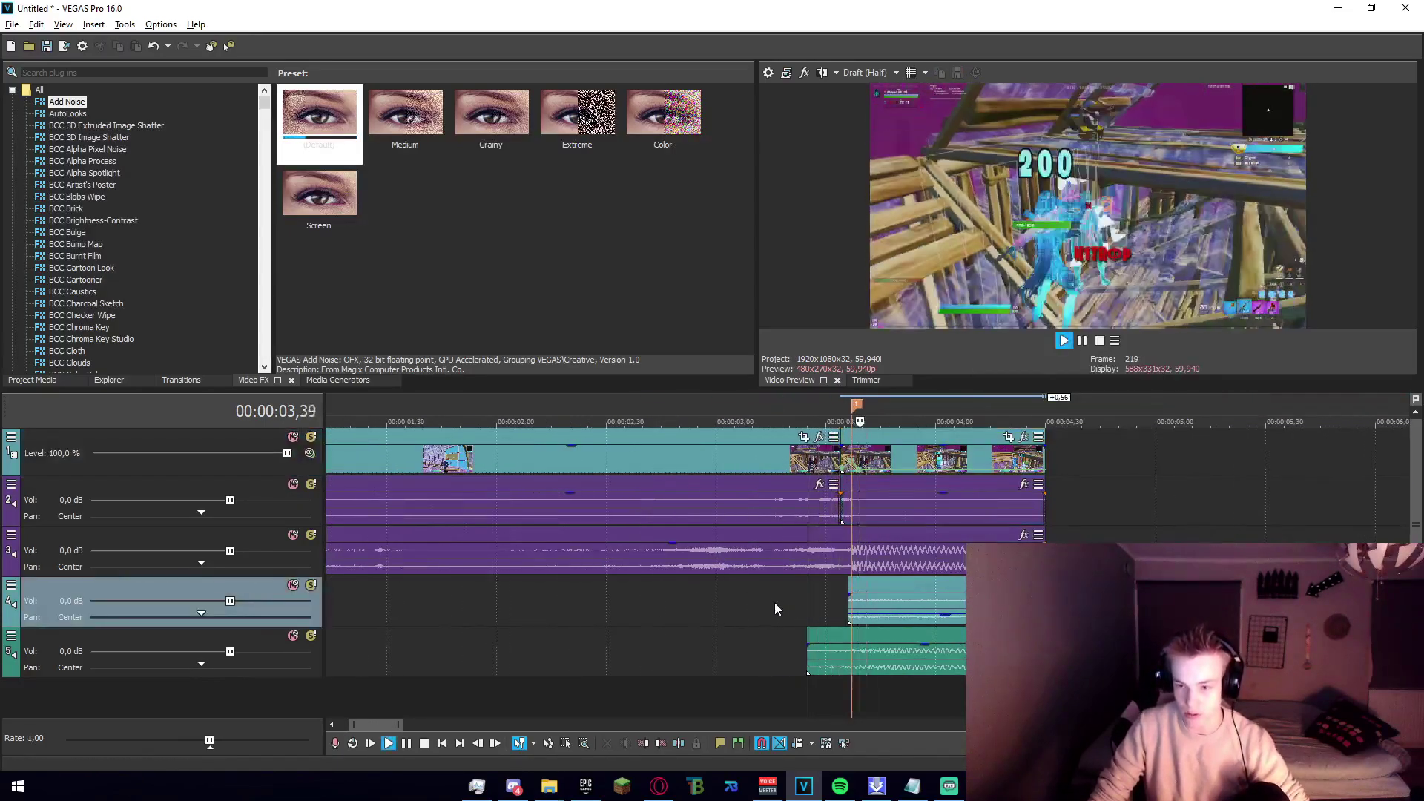
click(728, 607)
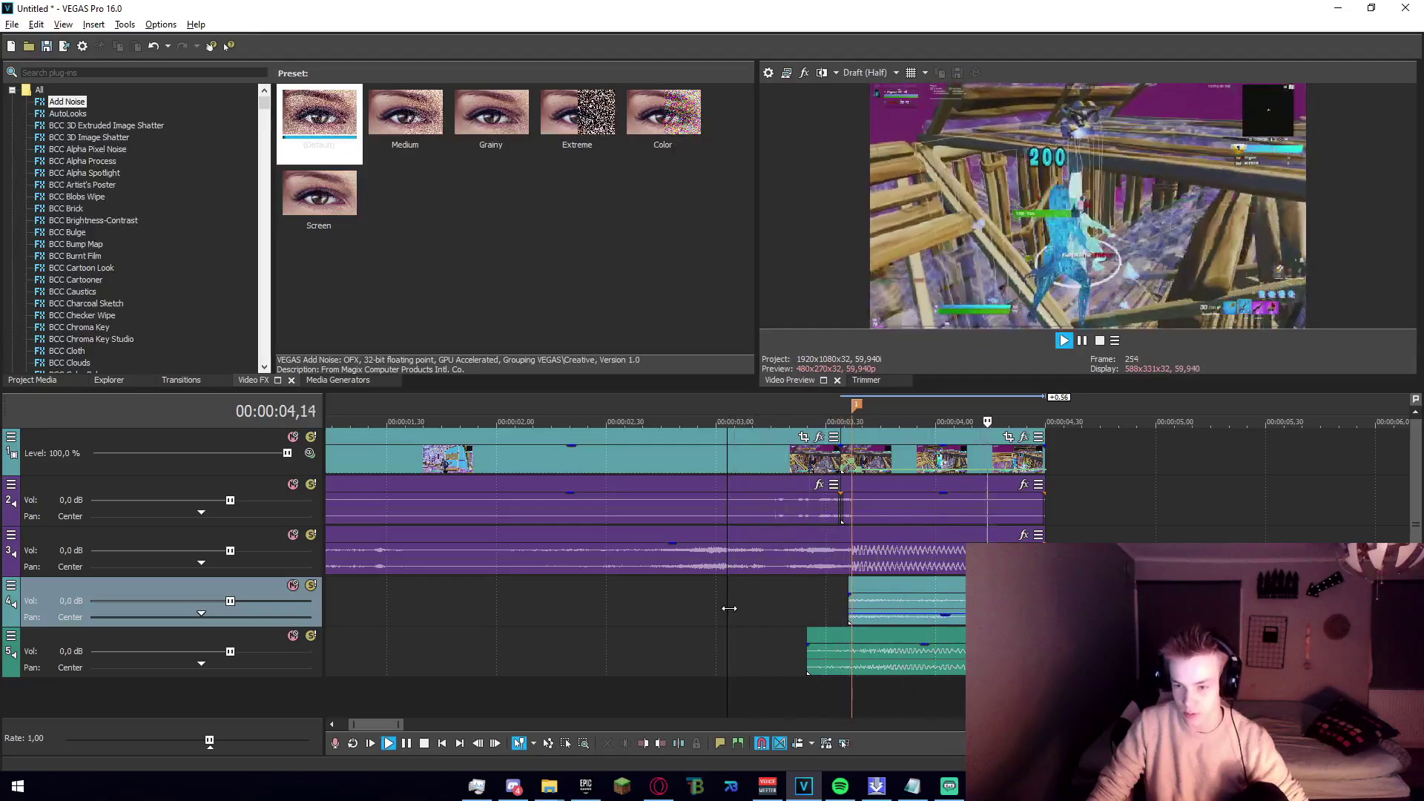
key(space)
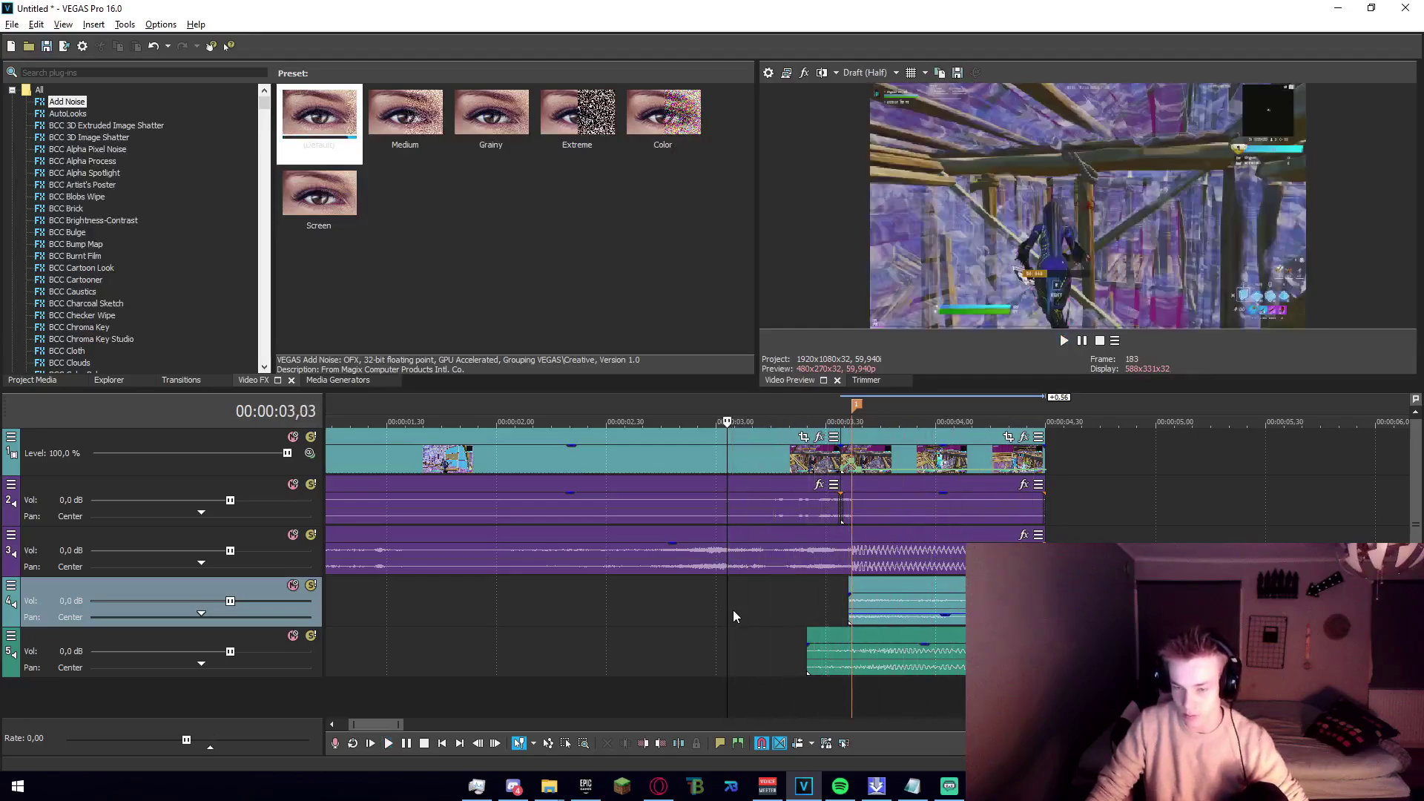
key(space)
key(space)
click(834, 607)
scroll(839, 619, up, 5)
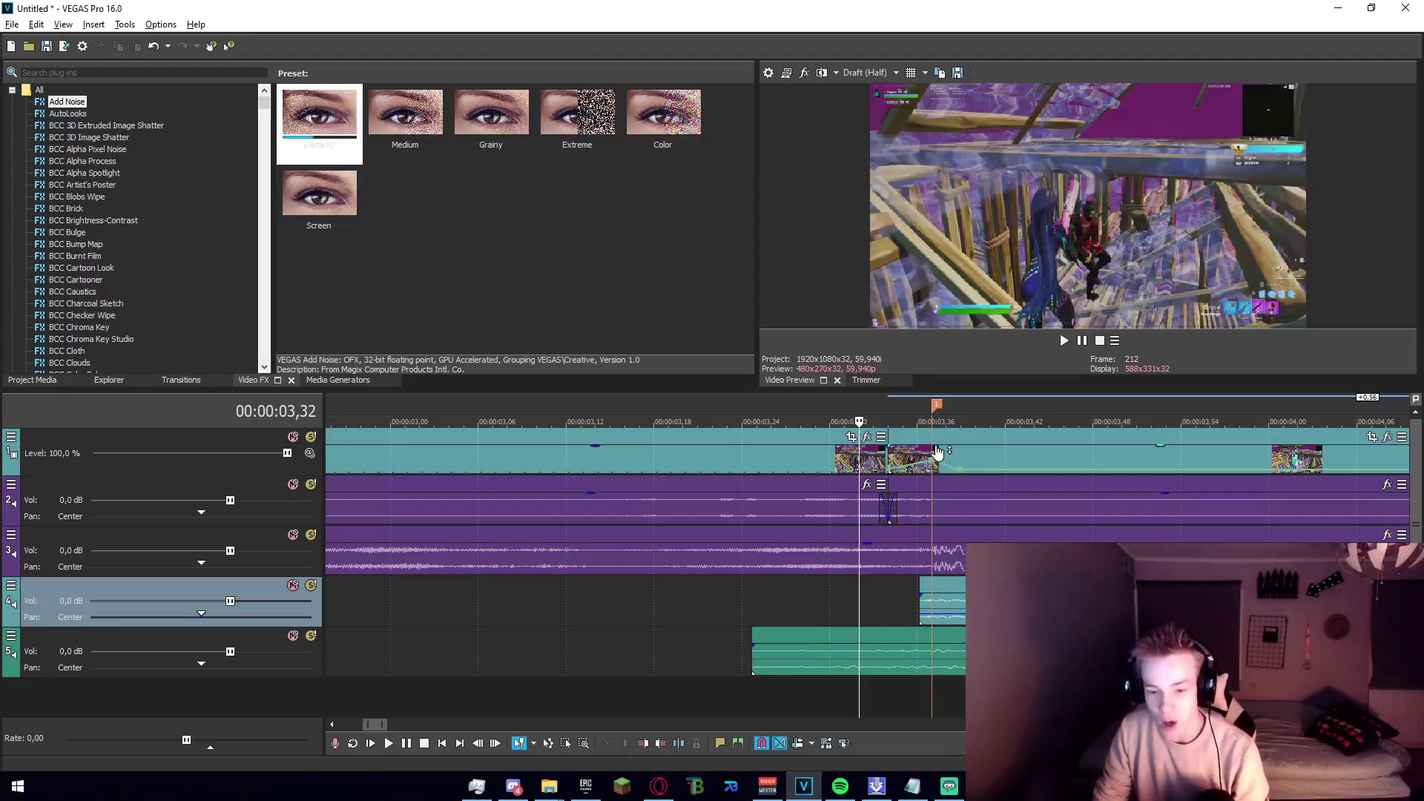
Search the video effects for "shake" and apply the S_Shake preset Tutorial1 to the clip after the split.
click(936, 450)
click(932, 514)
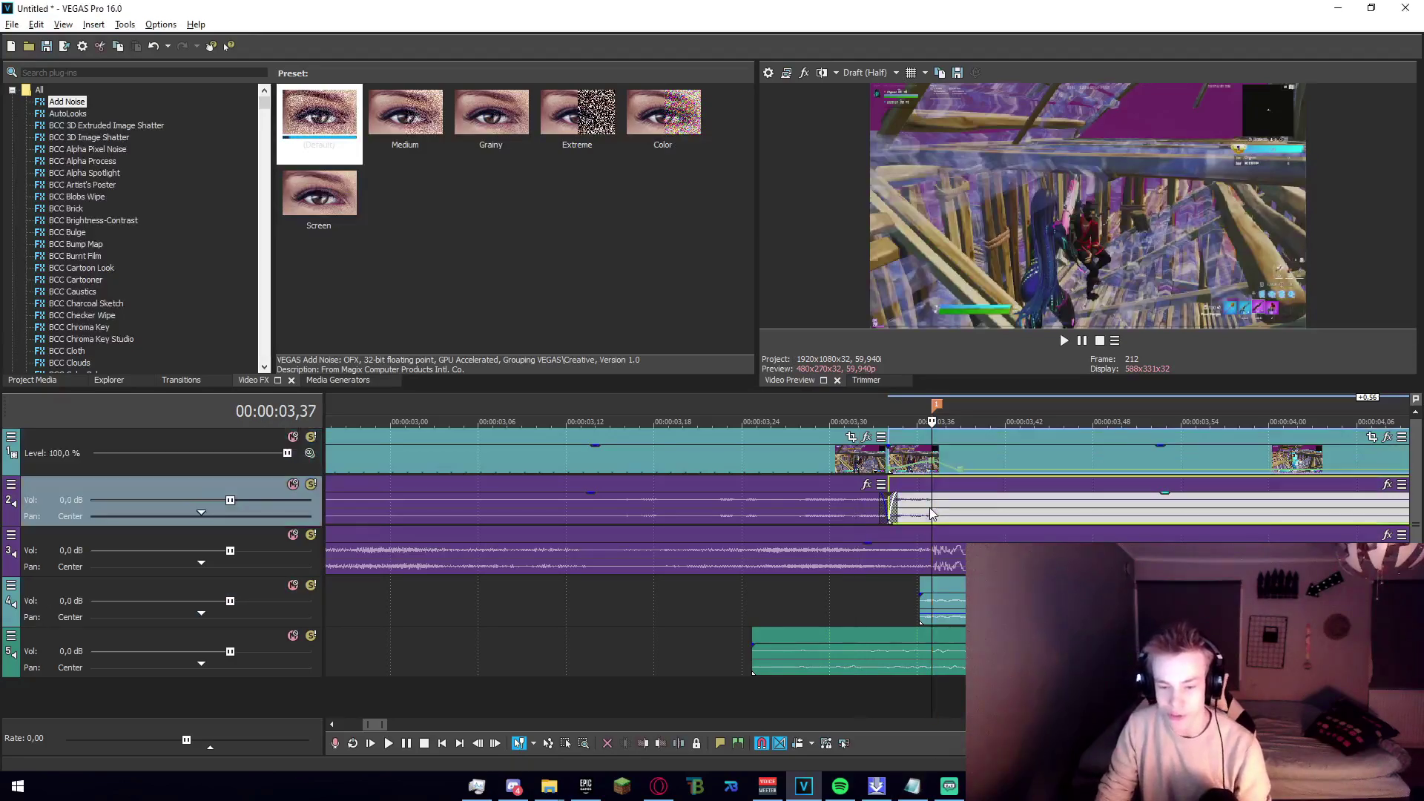
click(936, 460)
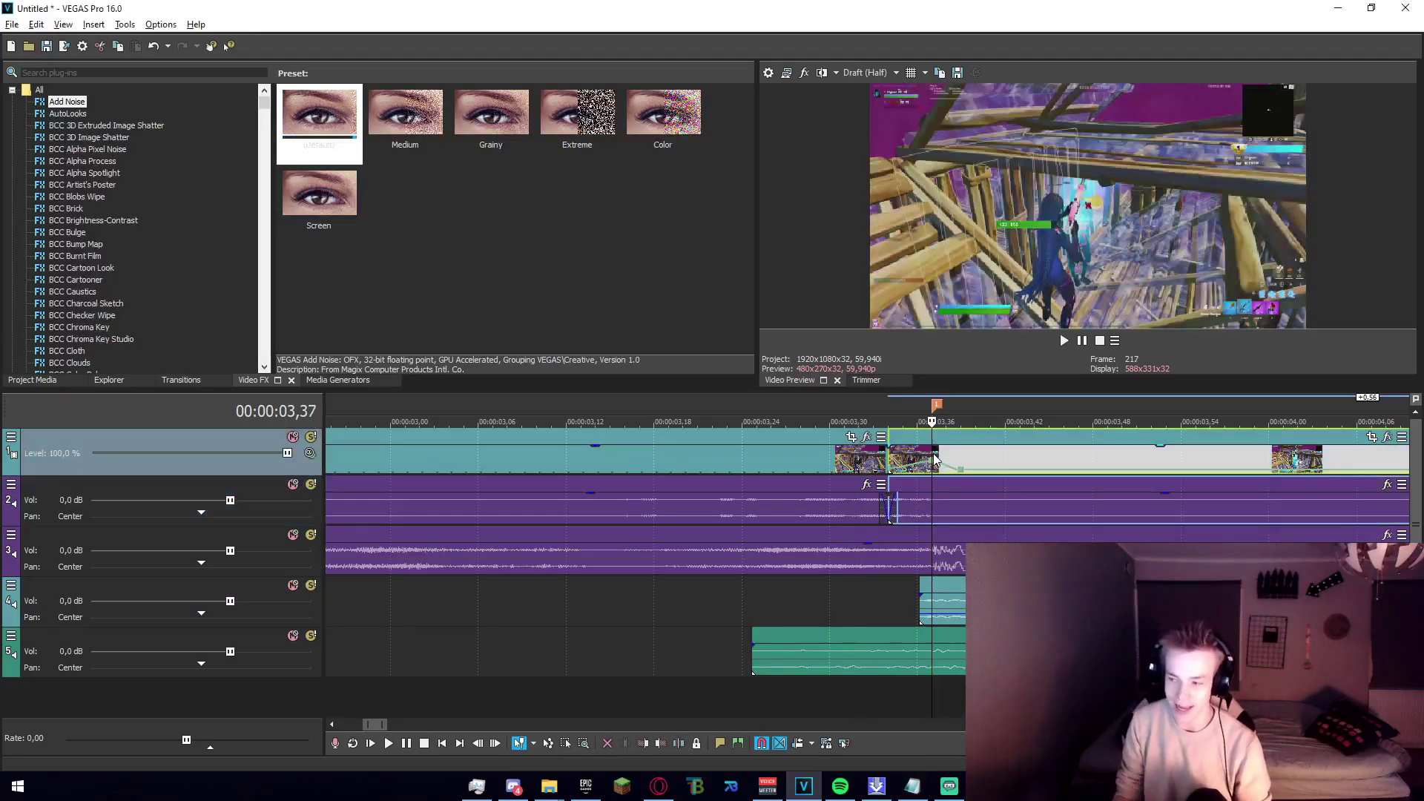
click(82, 73)
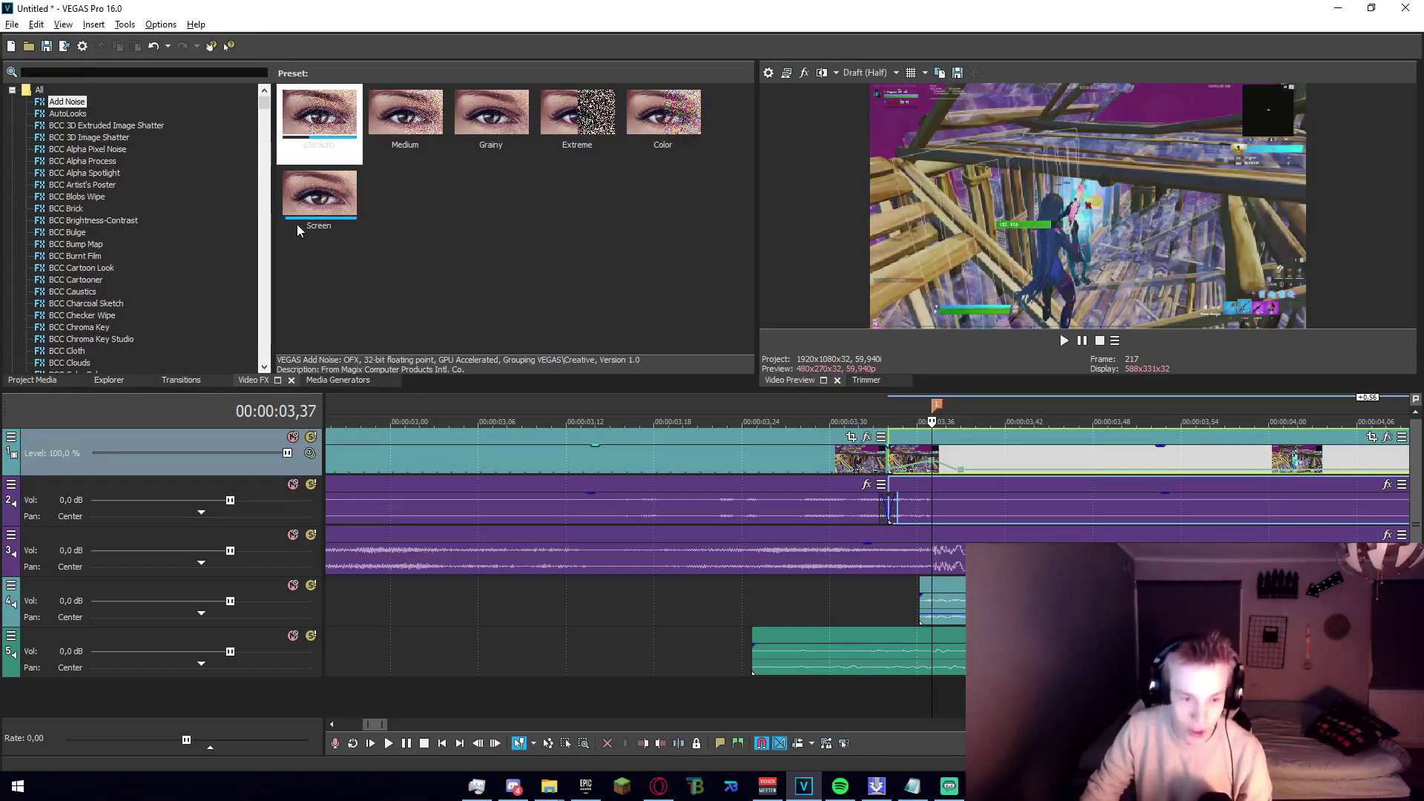
text(shake)
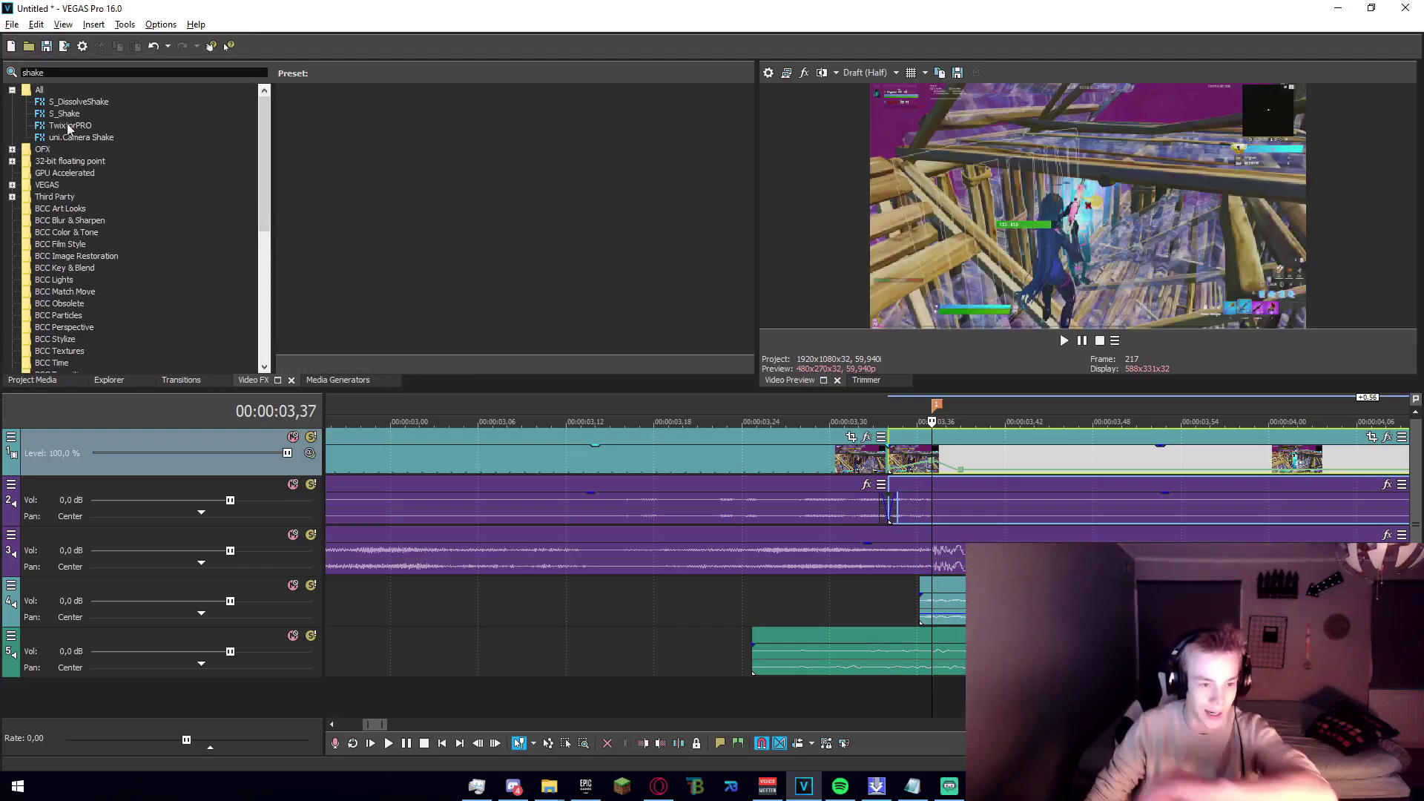
click(64, 113)
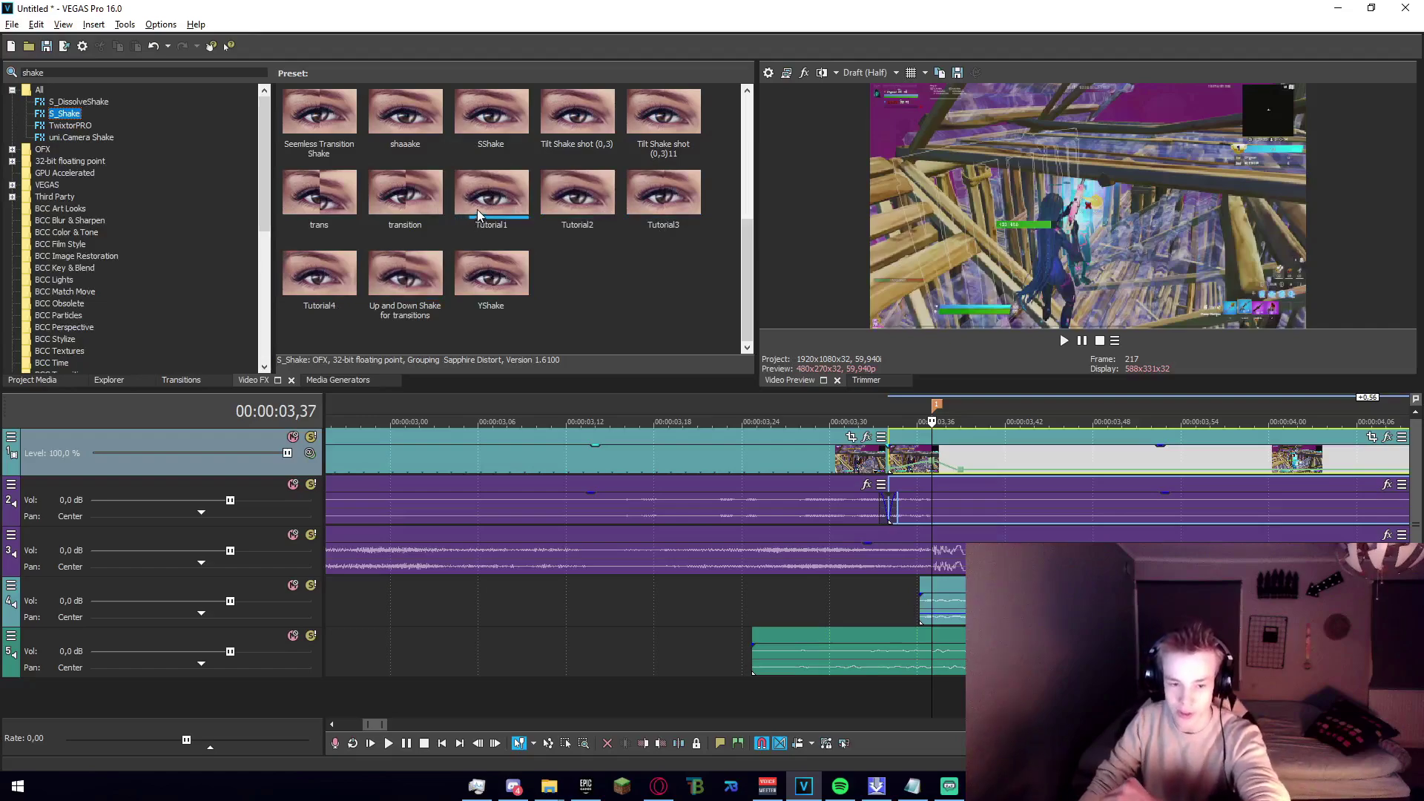
drag(478, 201, 943, 462)
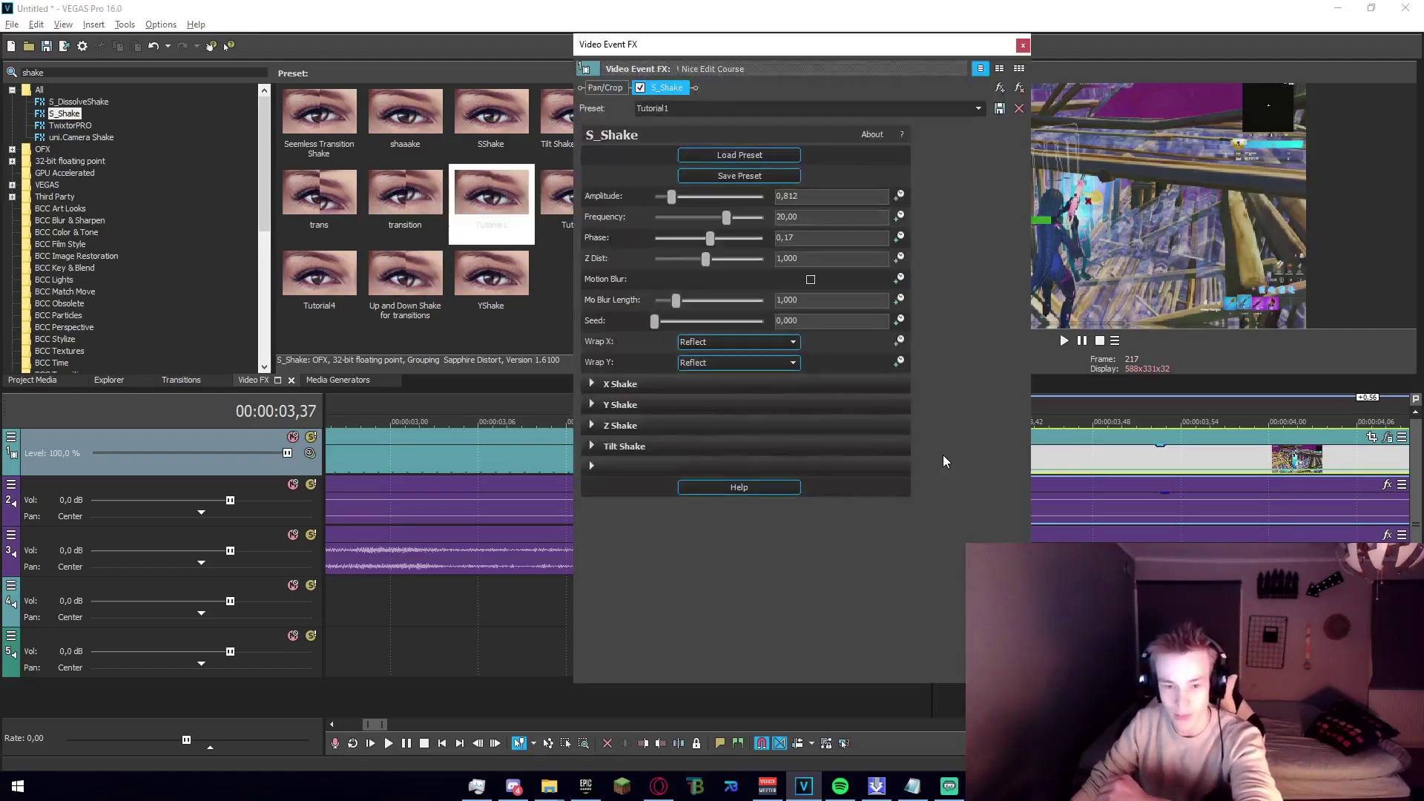
Examine the X Shake, Y Shake, Z Shake and Tilt Shake parameter groups of S_Shake.
click(592, 384)
click(592, 384)
click(591, 405)
click(593, 406)
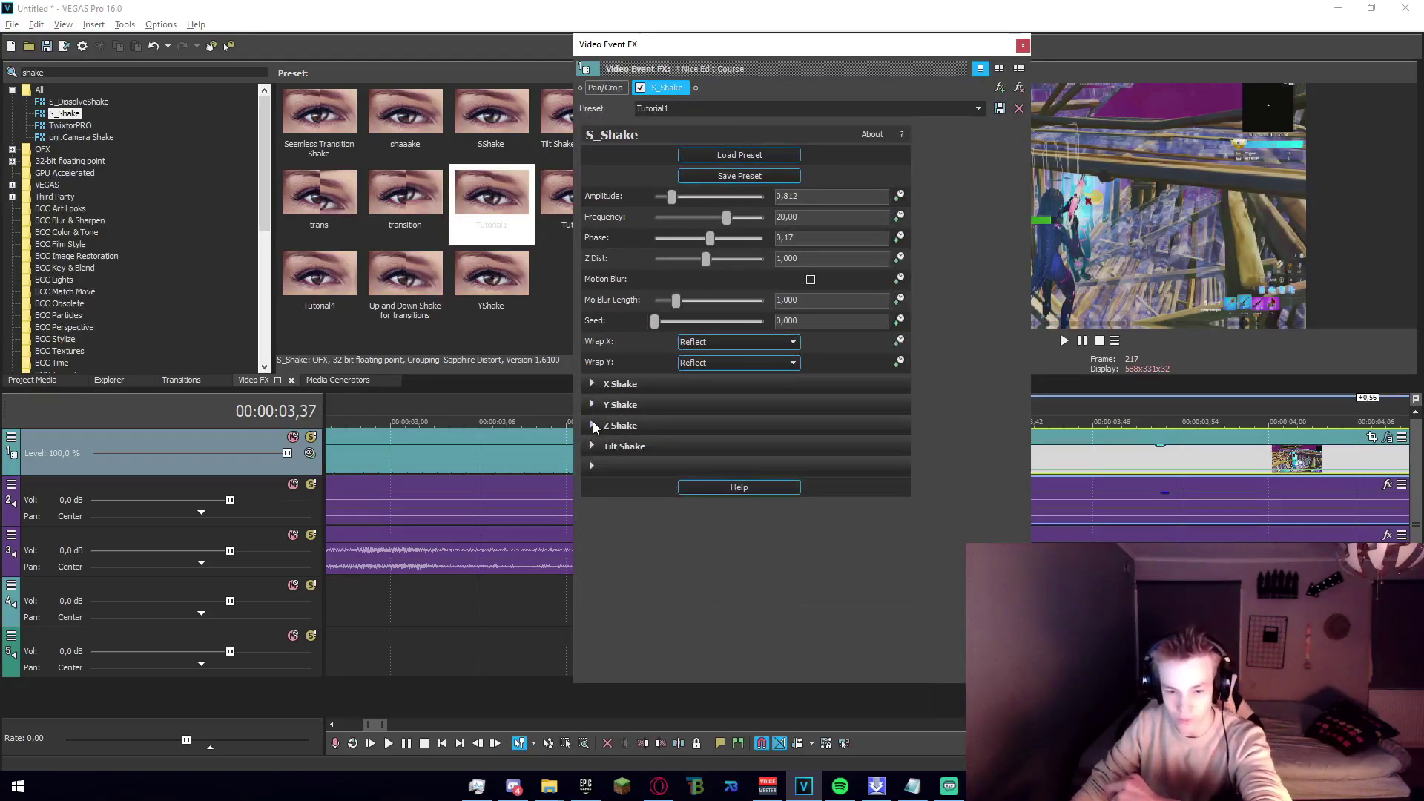
click(592, 425)
click(593, 427)
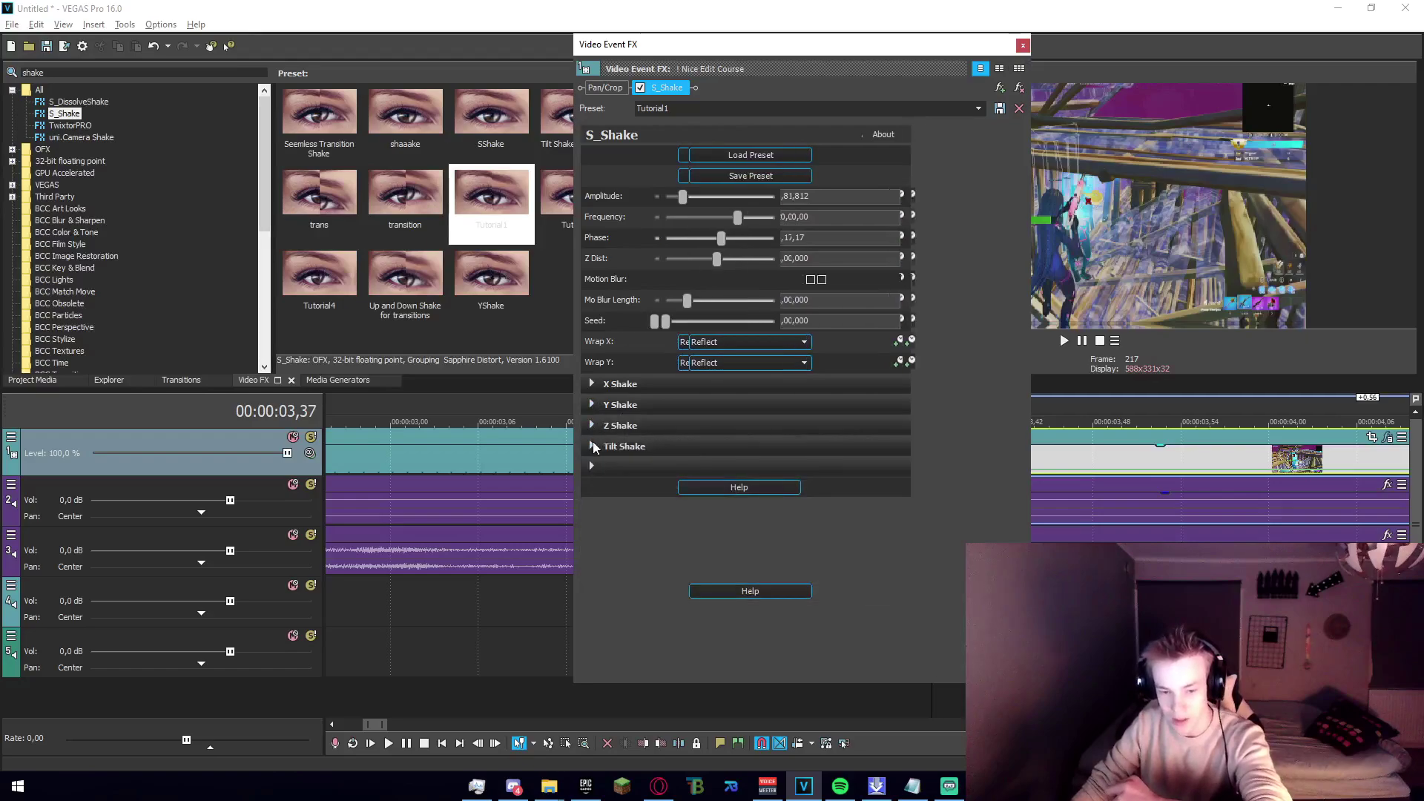
click(593, 442)
click(593, 442)
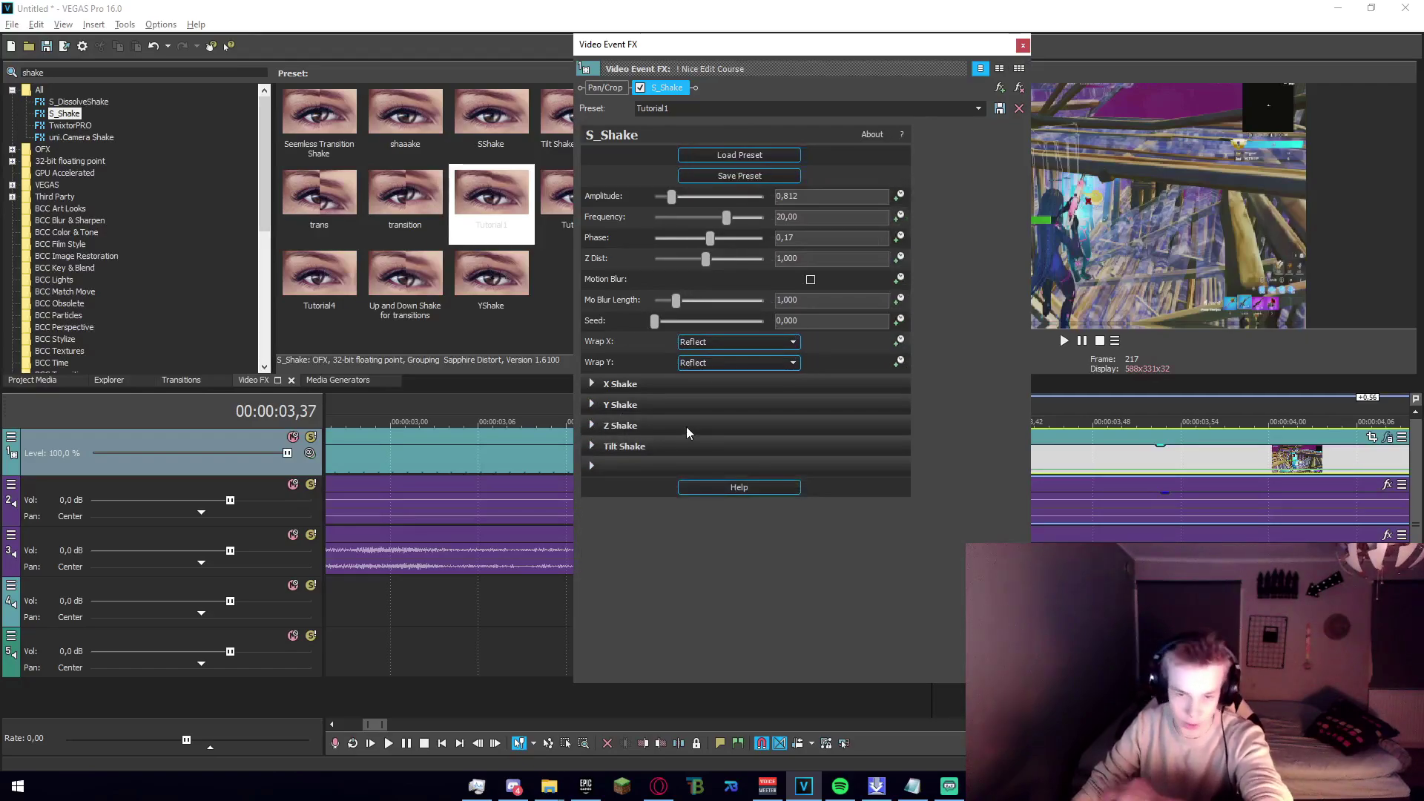
Animate the S_Shake amplitude with keyframes, lowering it at the clip's start and keying 0,812 at 00:00:00,03.
drag(818, 54, 545, 26)
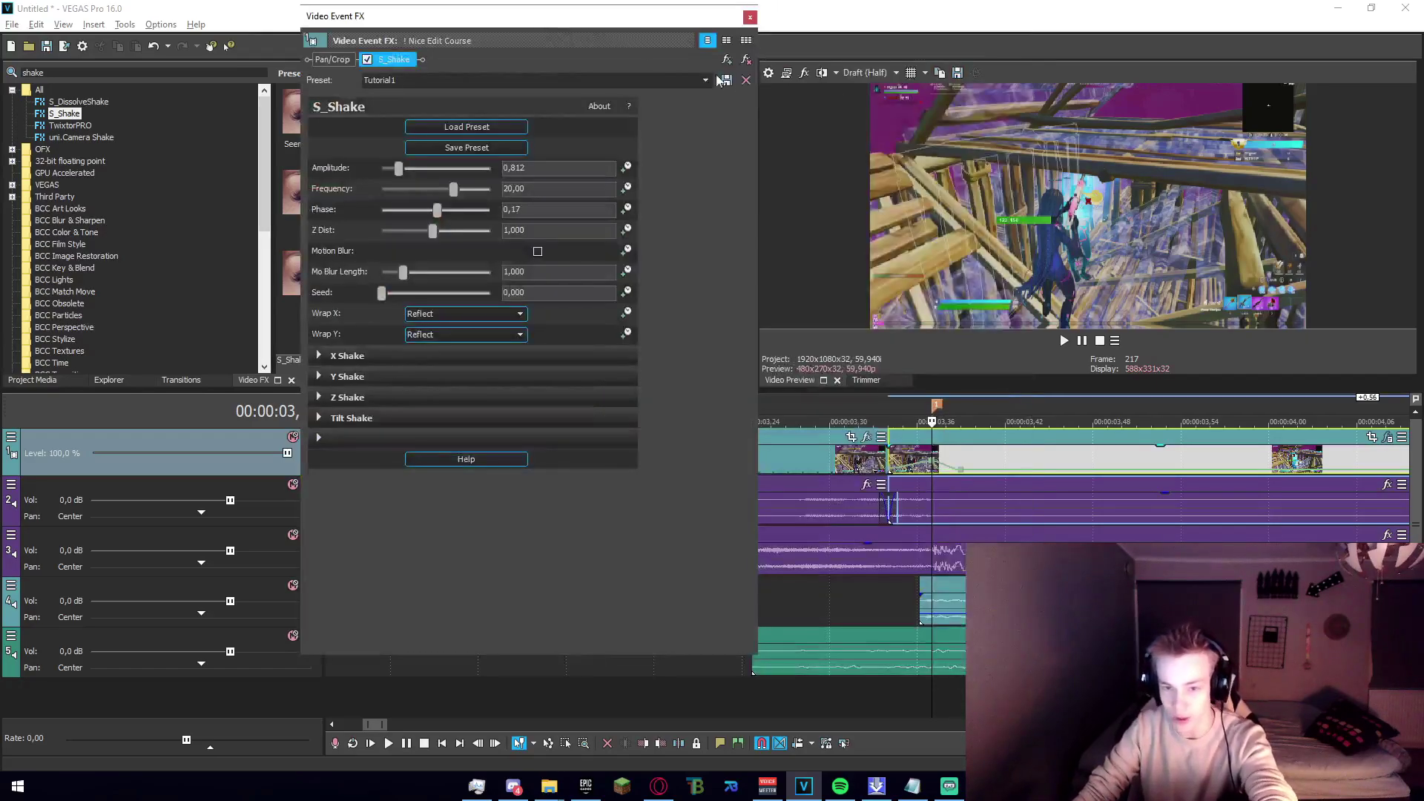
click(627, 167)
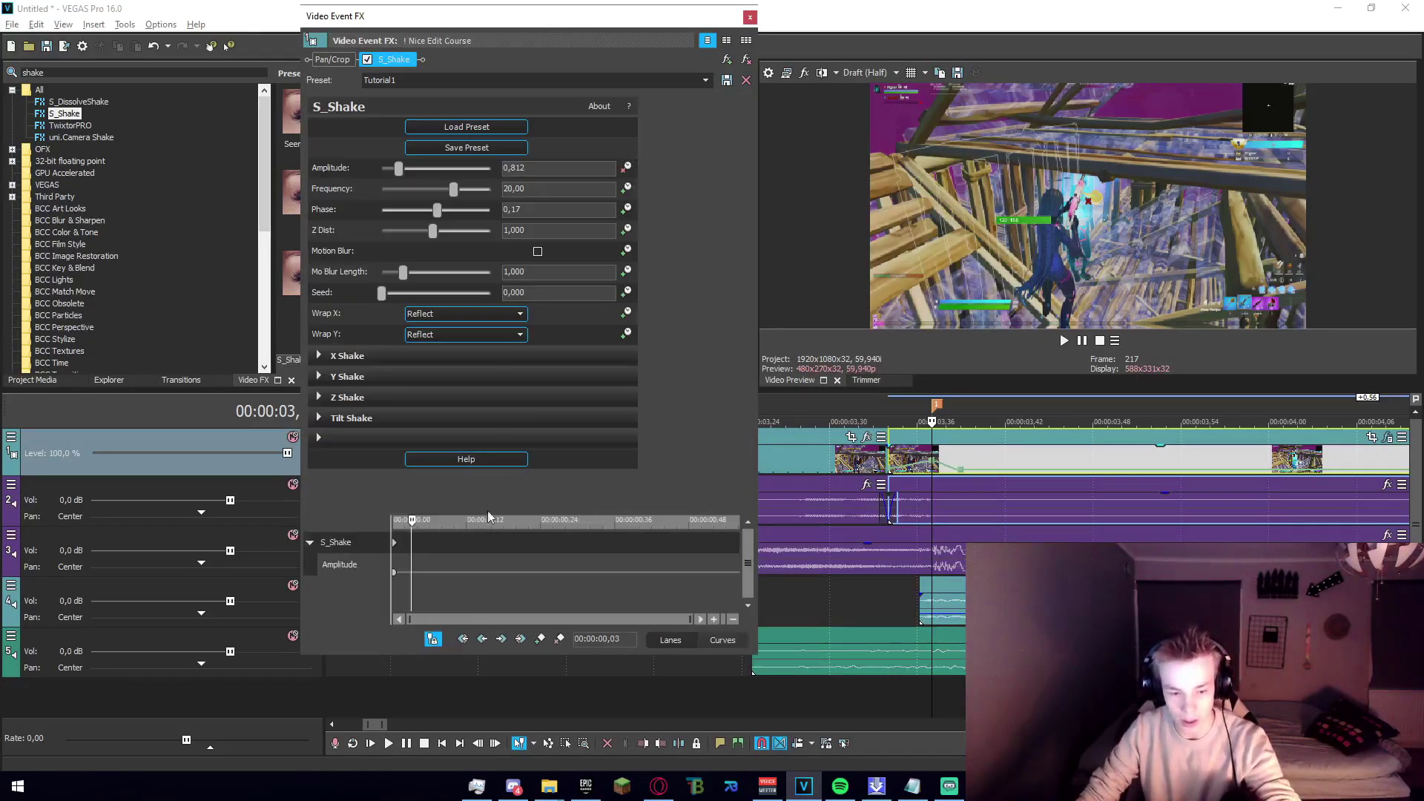
drag(413, 524, 234, 536)
click(348, 564)
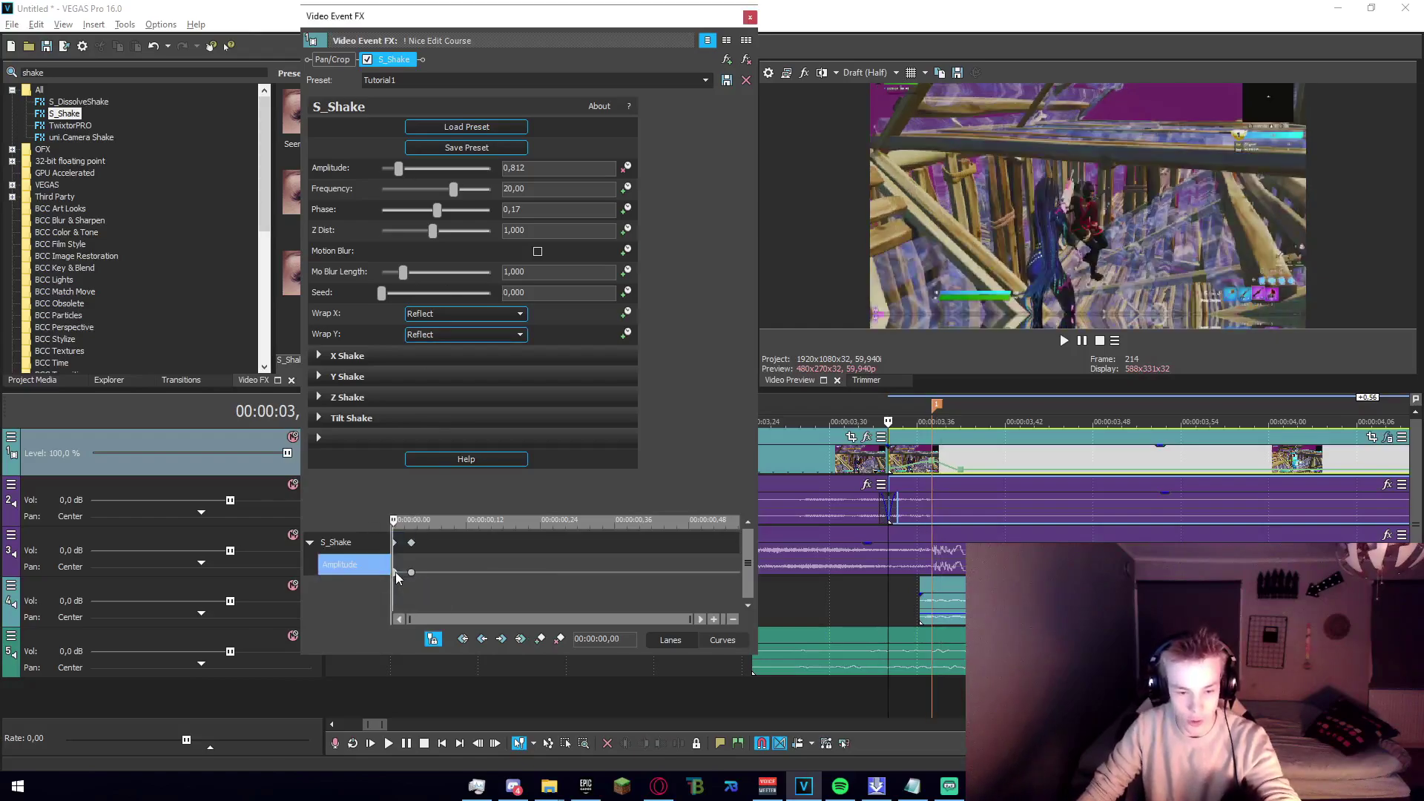
drag(359, 589, 428, 586)
Add an amplitude keyframe of 0,000 at 00:00:00,13 in the S_Shake animation.
click(412, 521)
drag(414, 527, 476, 528)
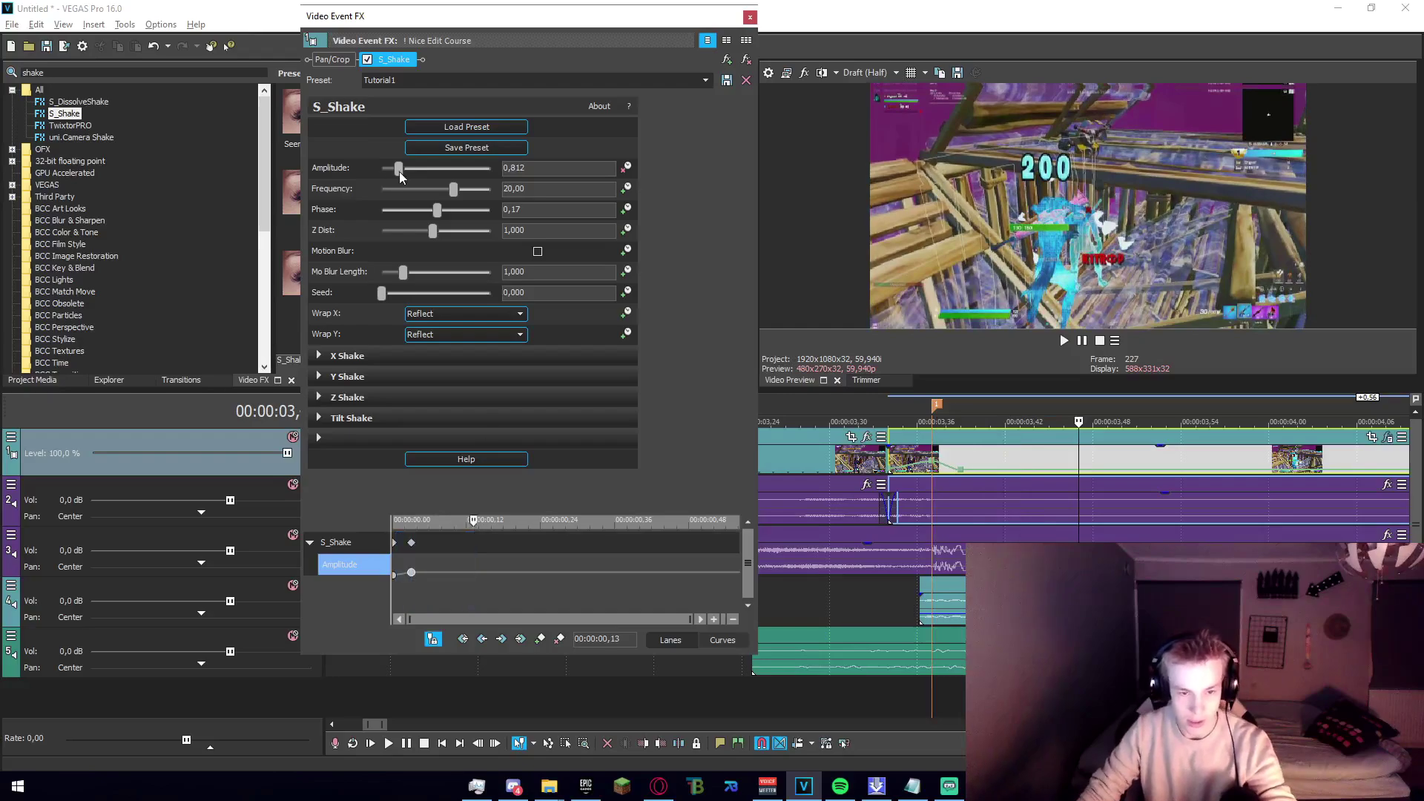
drag(399, 169, 249, 182)
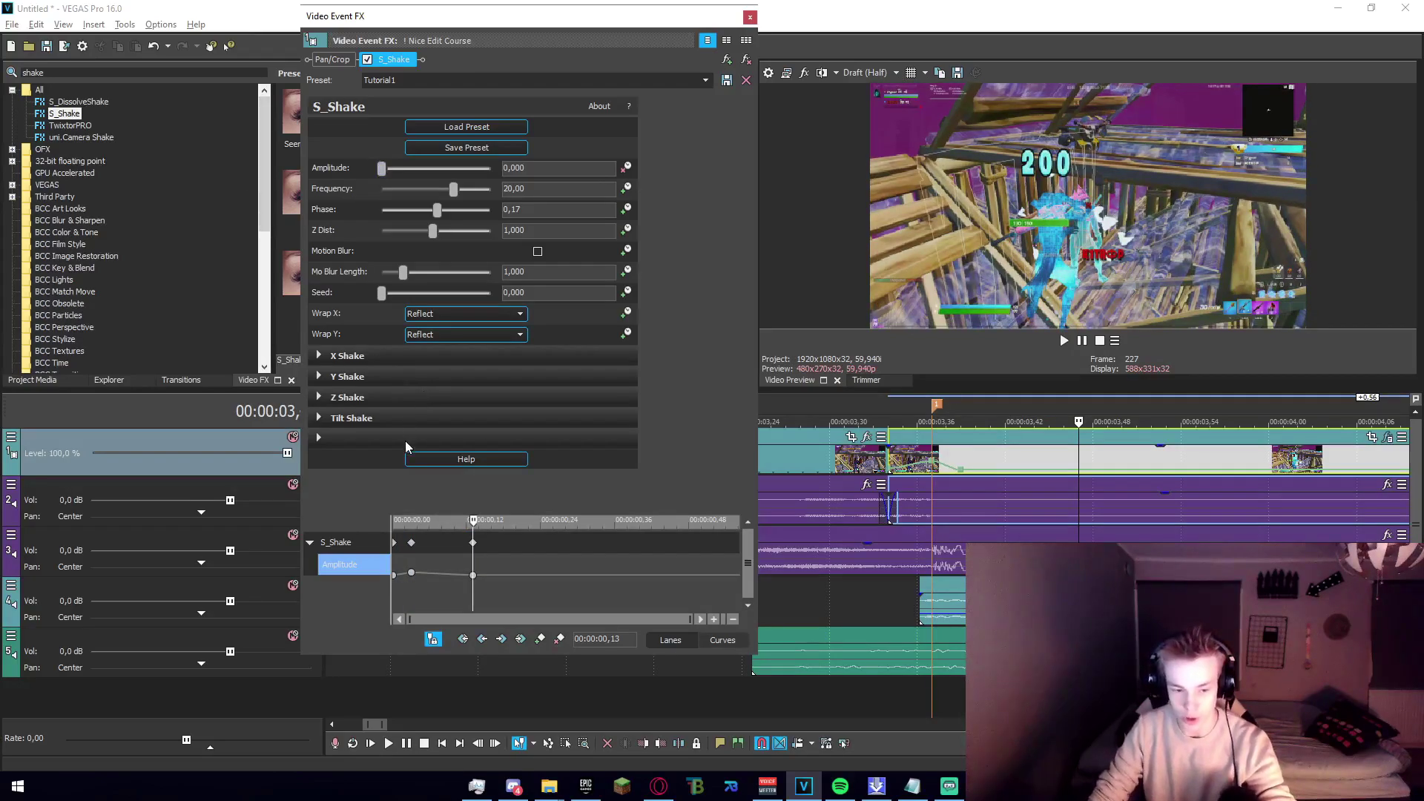
Apply the S_Shake preset Tutorial2 to the clip and review its X Shake, Y Shake, Z Shake and Tilt Shake parameter groups.
click(593, 231)
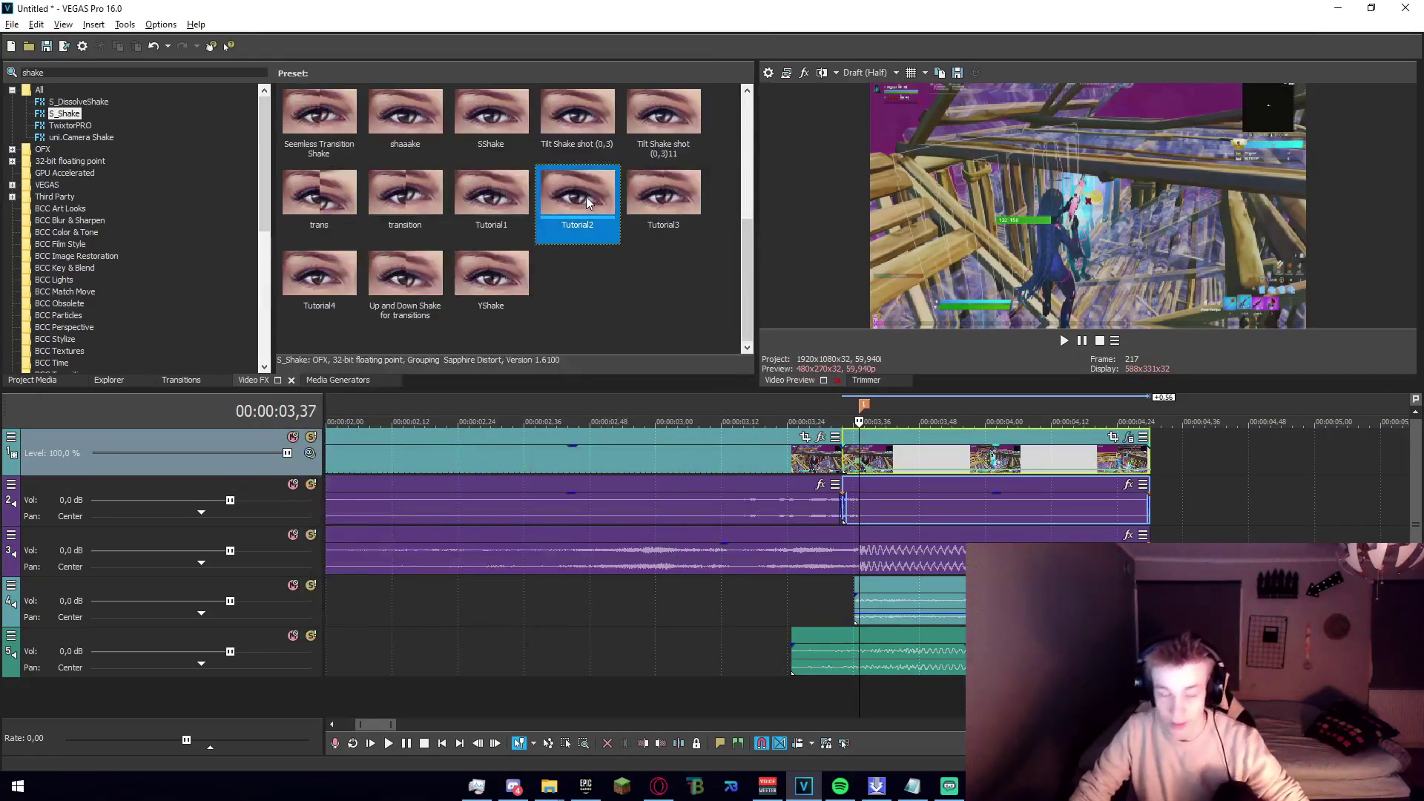
drag(858, 420, 879, 459)
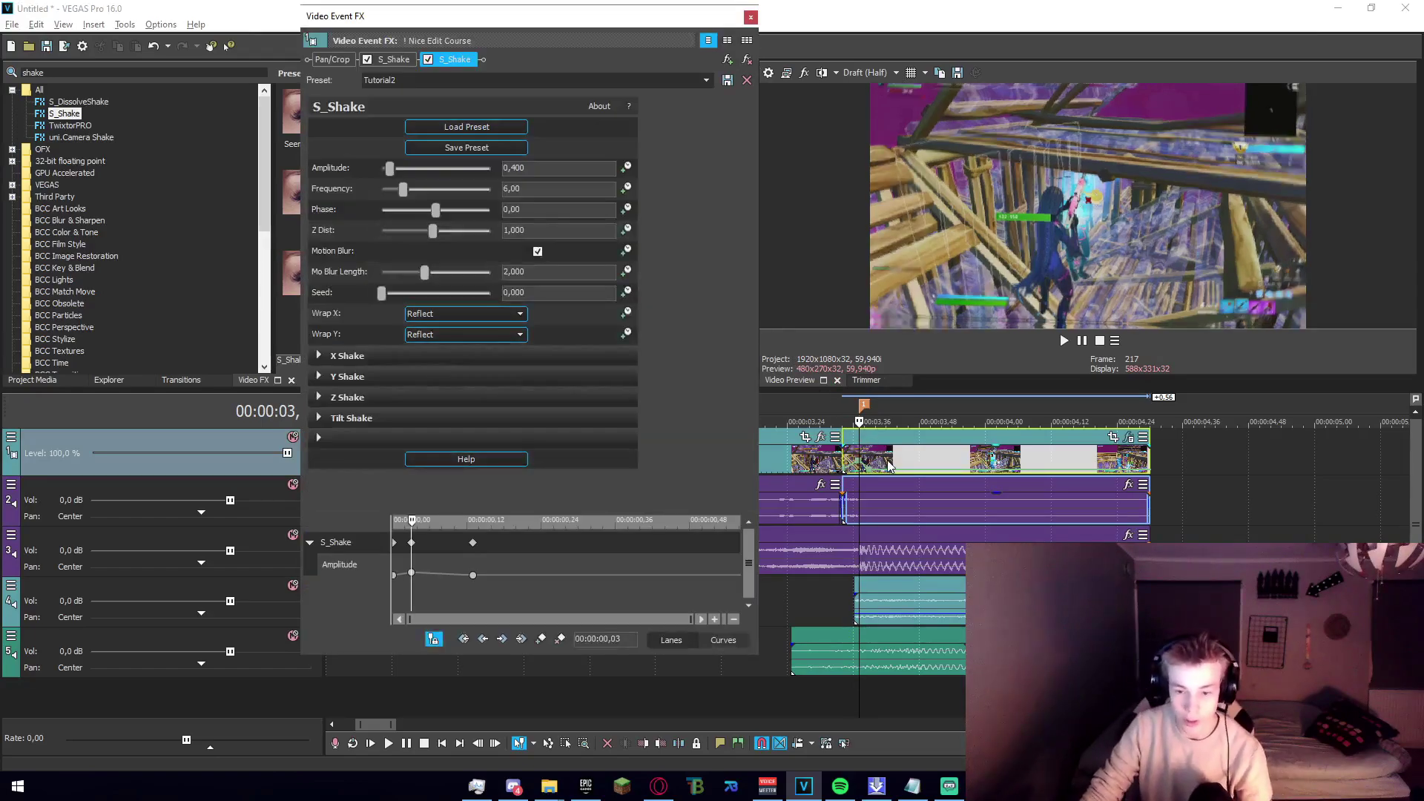
click(320, 356)
click(320, 356)
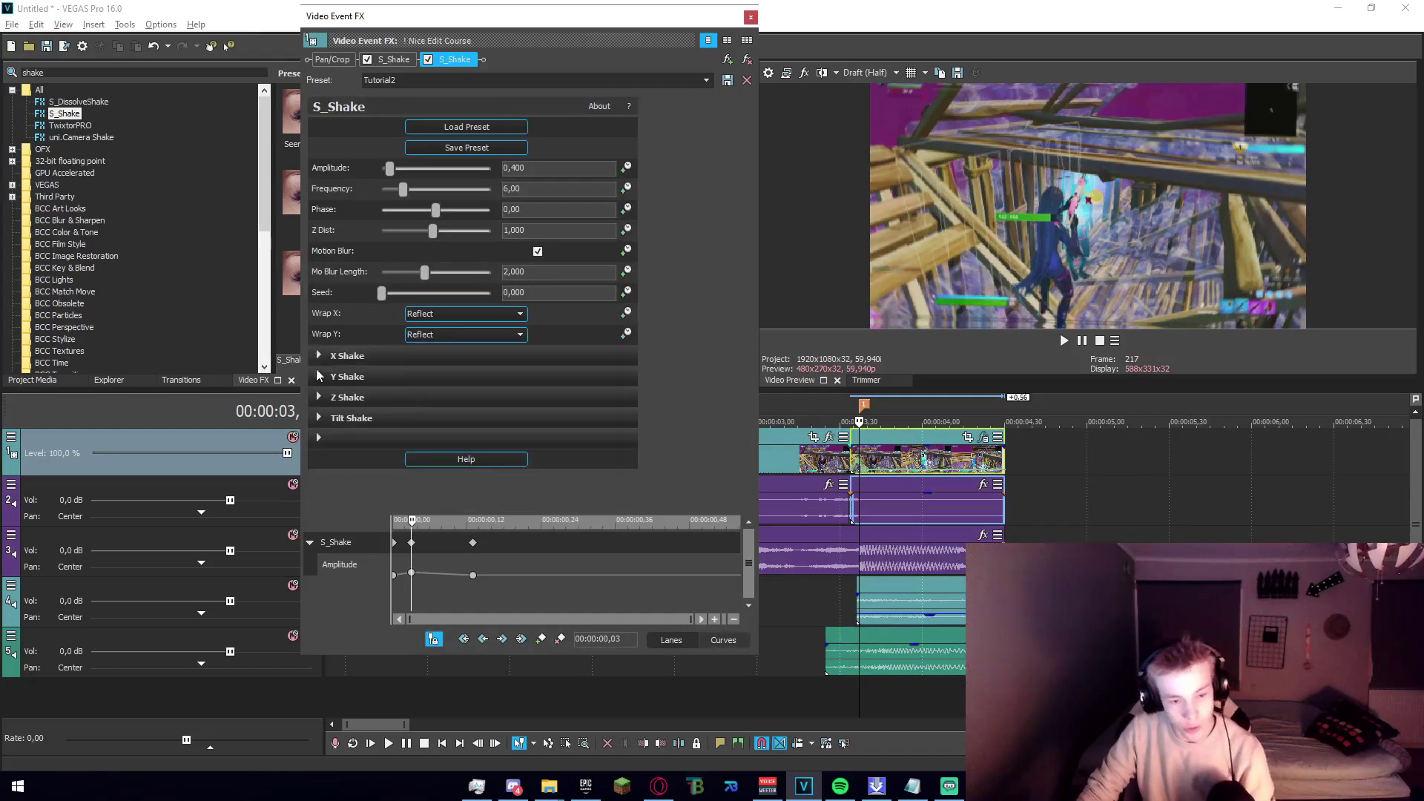
click(319, 376)
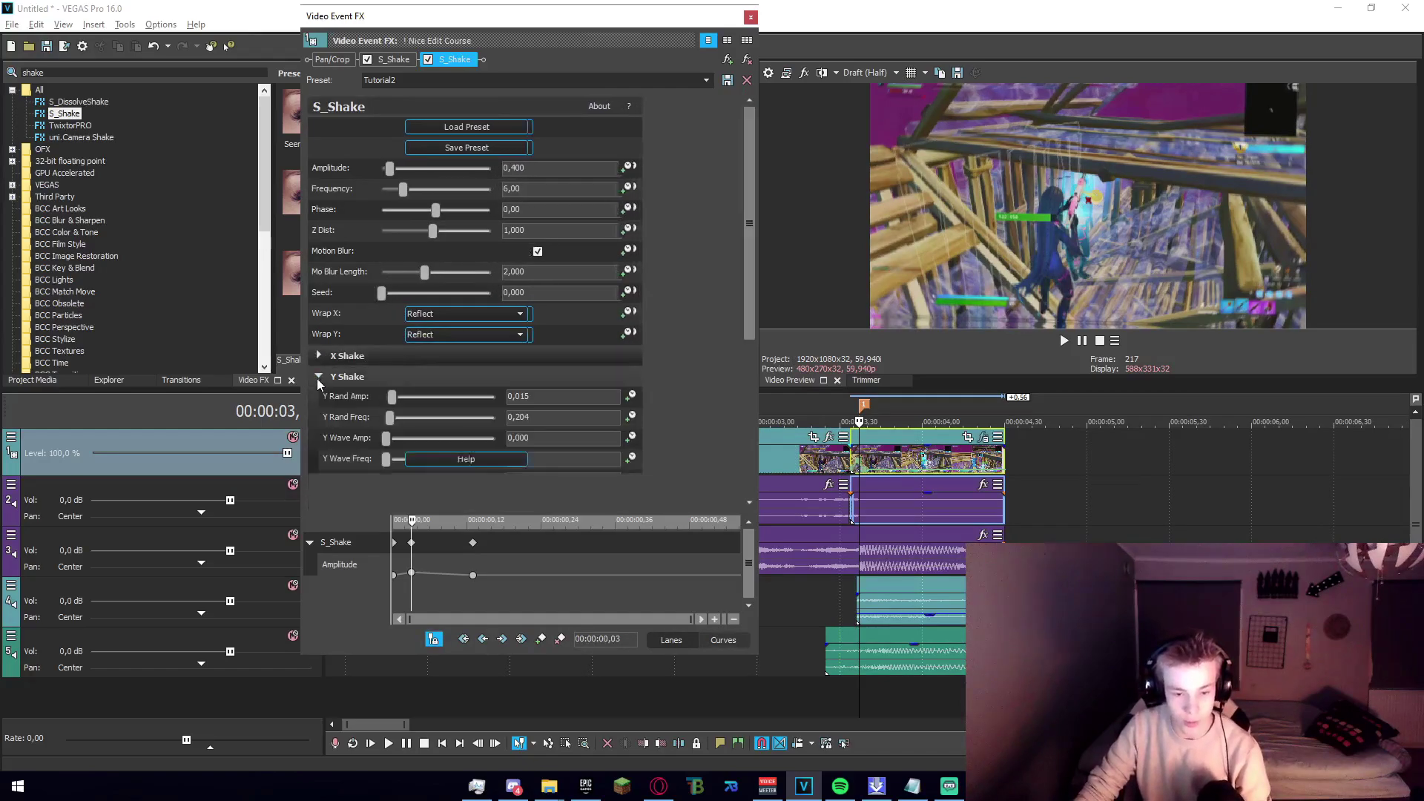
click(318, 377)
click(319, 398)
click(320, 398)
click(323, 418)
click(323, 418)
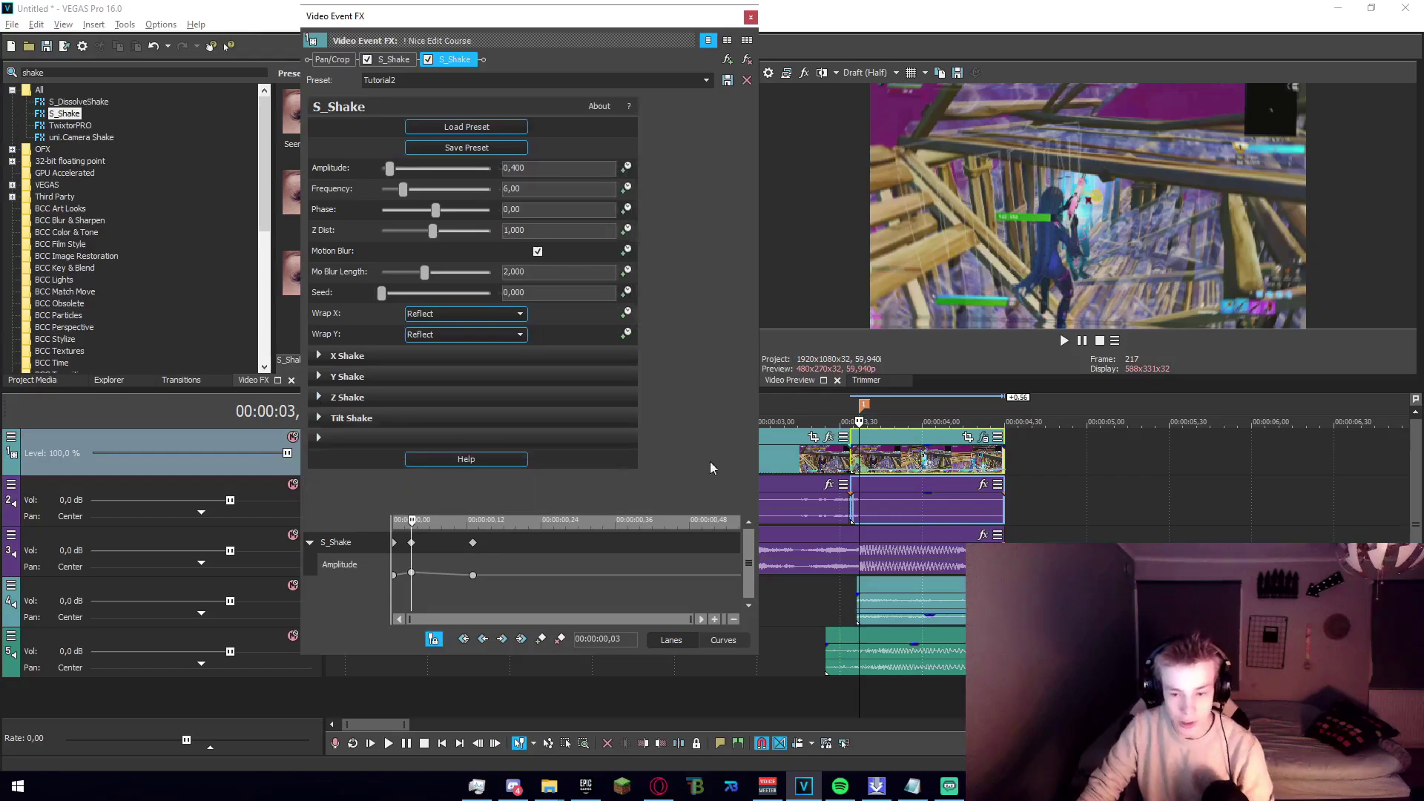
Key the Tutorial2 shake's amplitude at 0,000 at the clip's start and 0,400 at 00:00:00,03, plus a keyframe near the clip's end.
click(860, 455)
scroll(860, 456, up, 4)
click(627, 169)
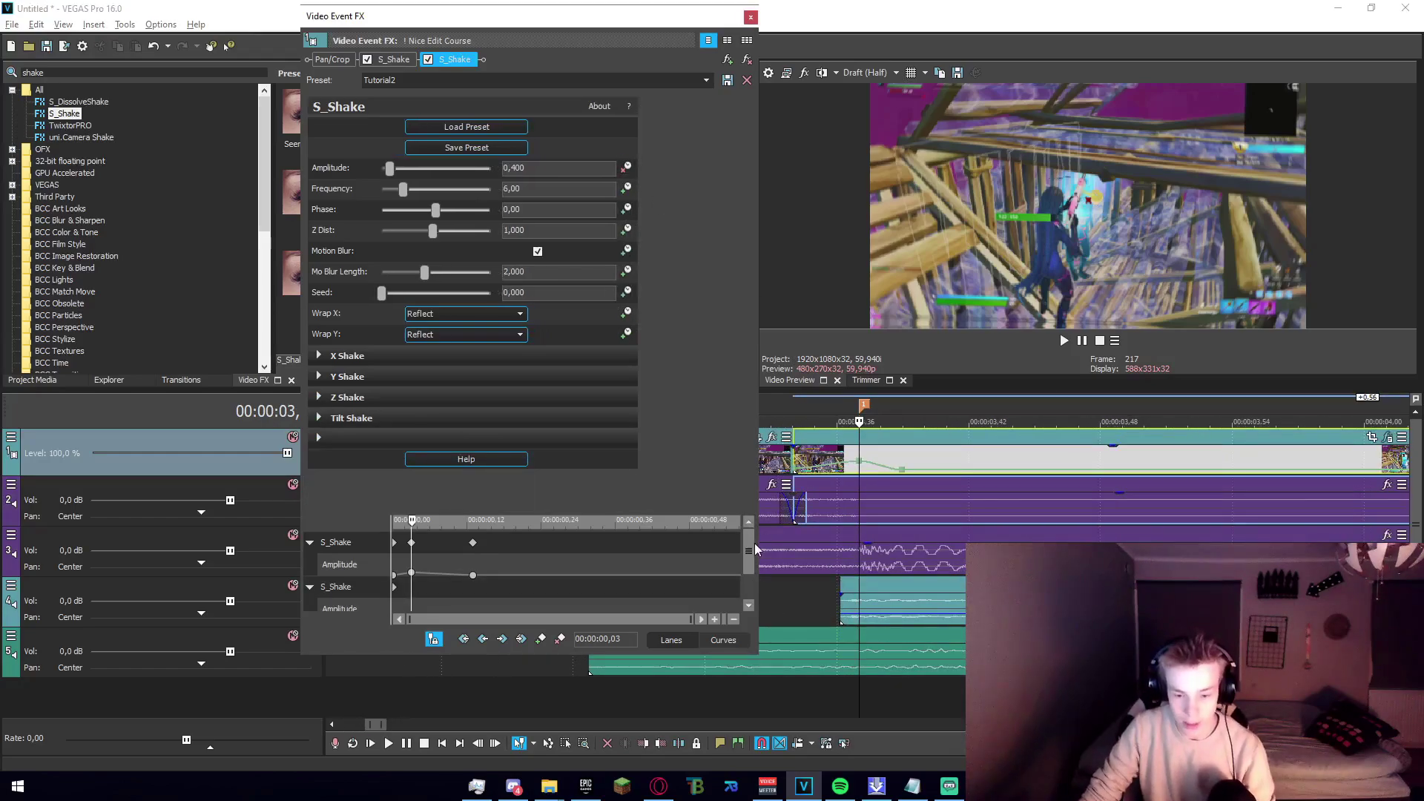
scroll(755, 549, down, 1)
click(406, 593)
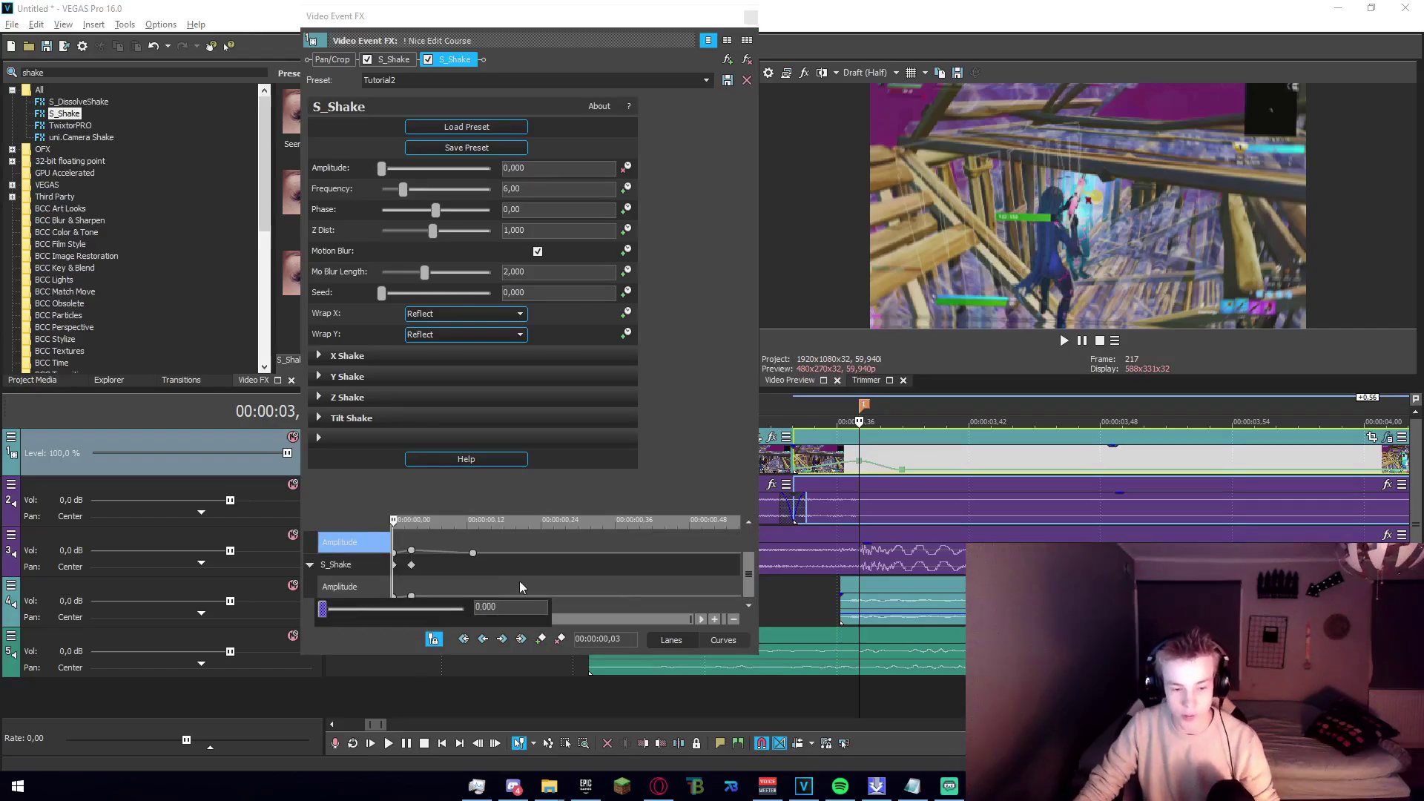
click(520, 582)
click(395, 598)
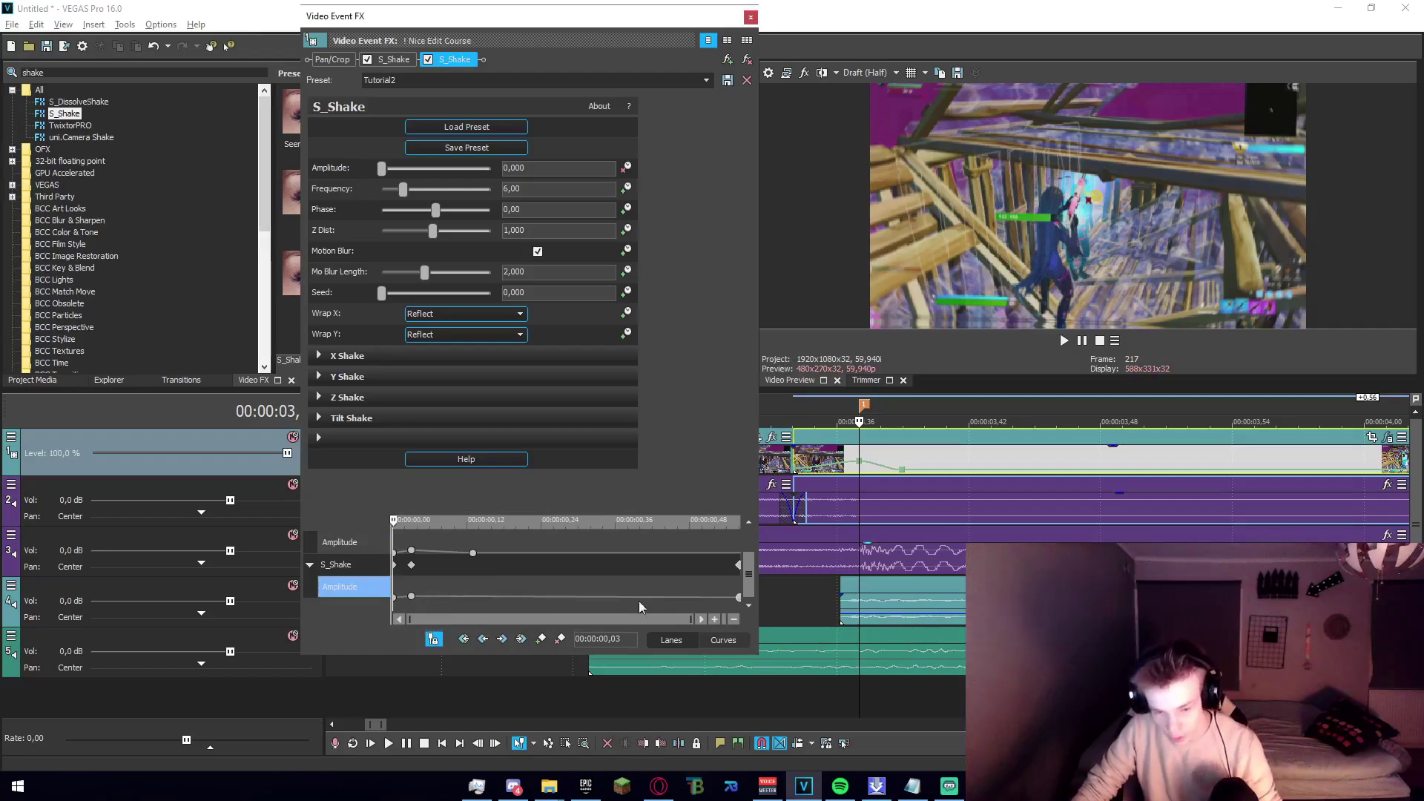
click(751, 17)
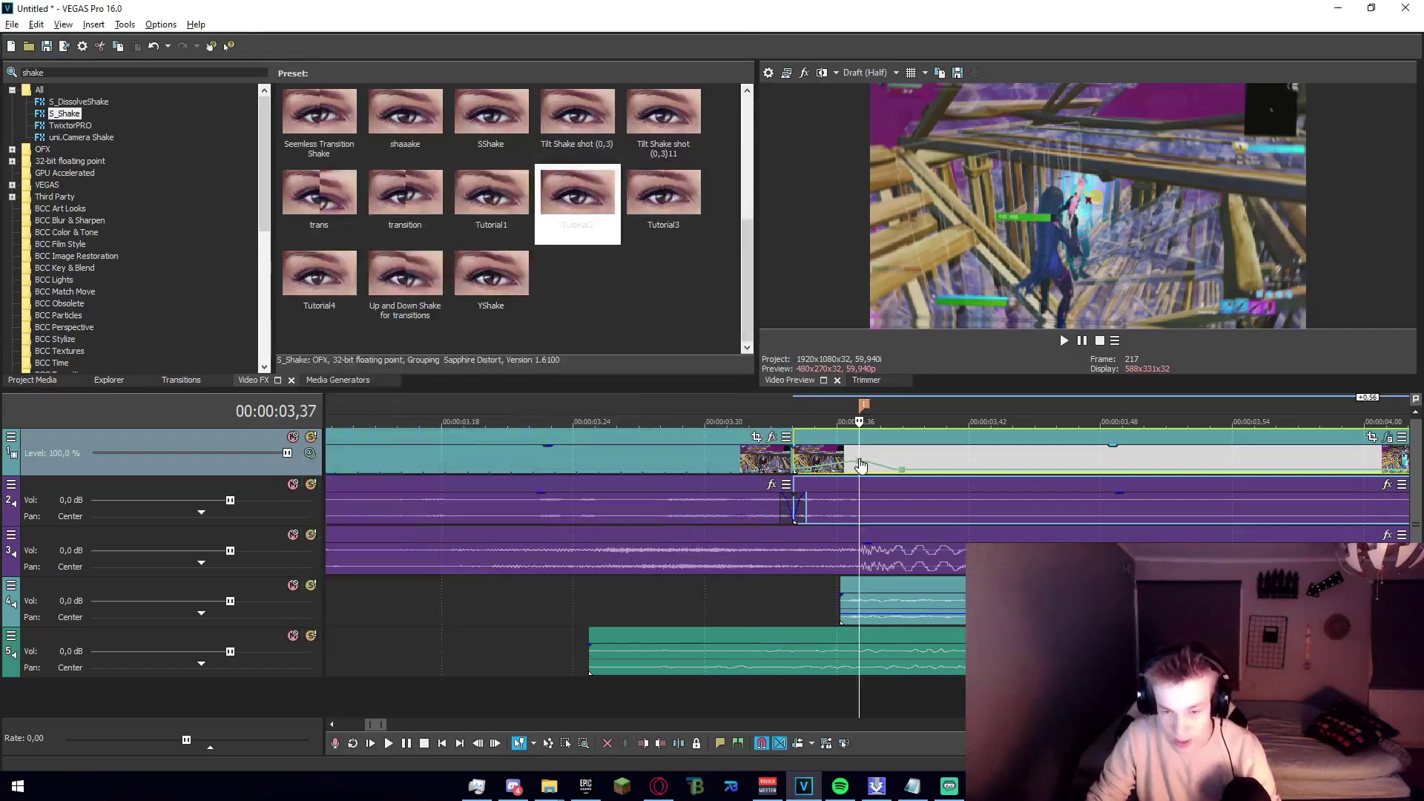
Apply the S_Shake preset Tutorial3 to the clip and review its X, Y, Z and Tilt Shake parameters.
click(660, 203)
drag(884, 453, 885, 453)
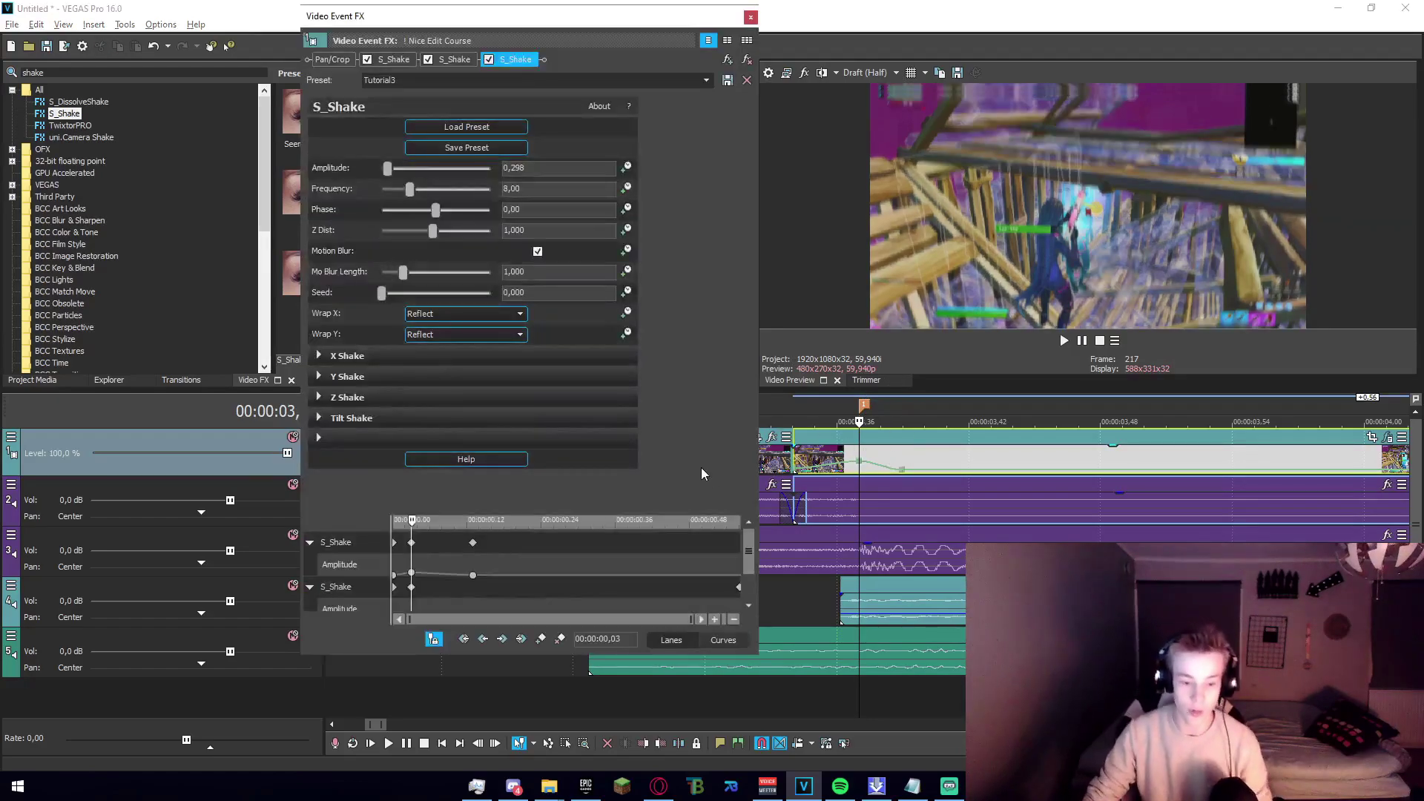
click(318, 417)
click(318, 397)
click(318, 376)
click(318, 355)
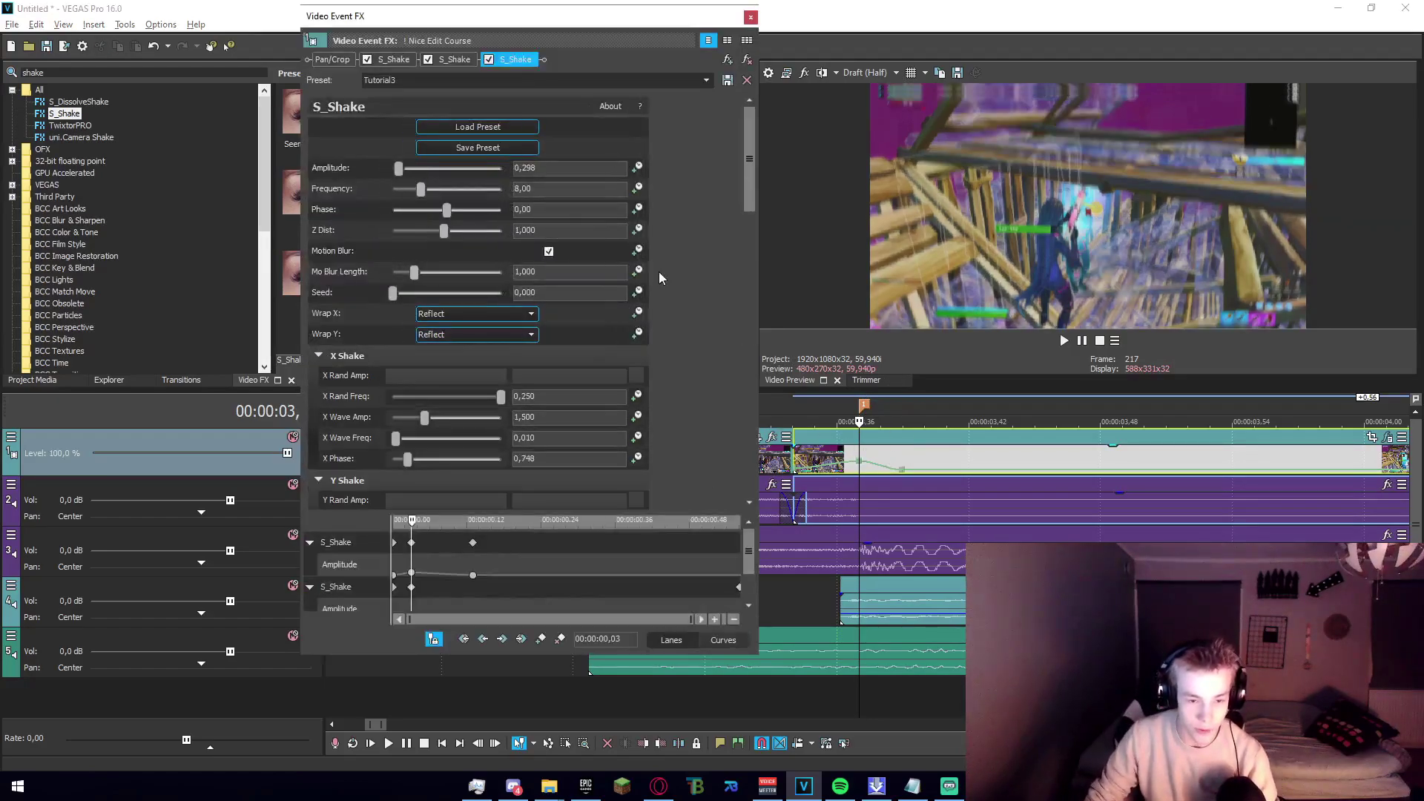
drag(754, 176, 759, 137)
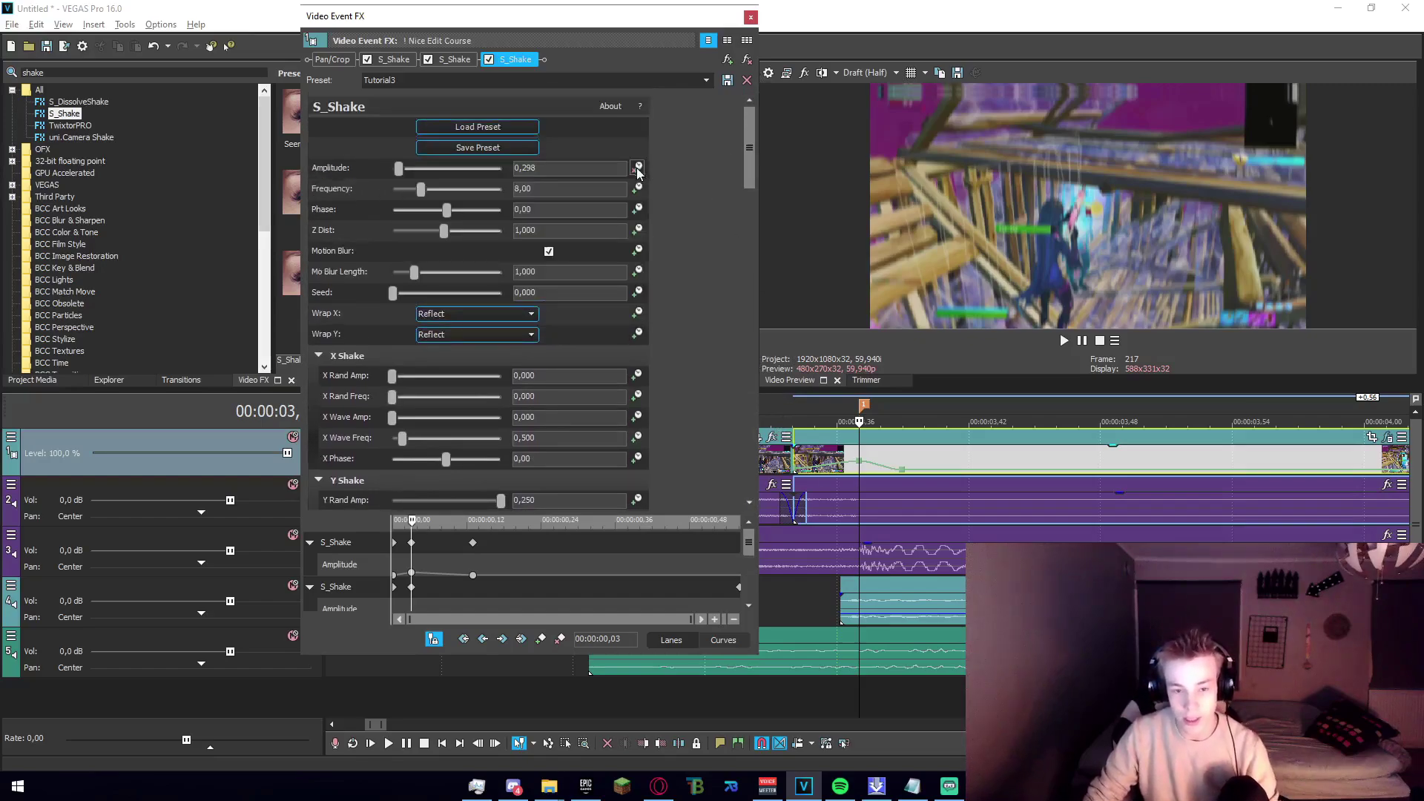
Key the Tutorial3 shake's amplitude at 0,298 at 00:00:00,03 and 0,000 at the clip's start.
click(859, 454)
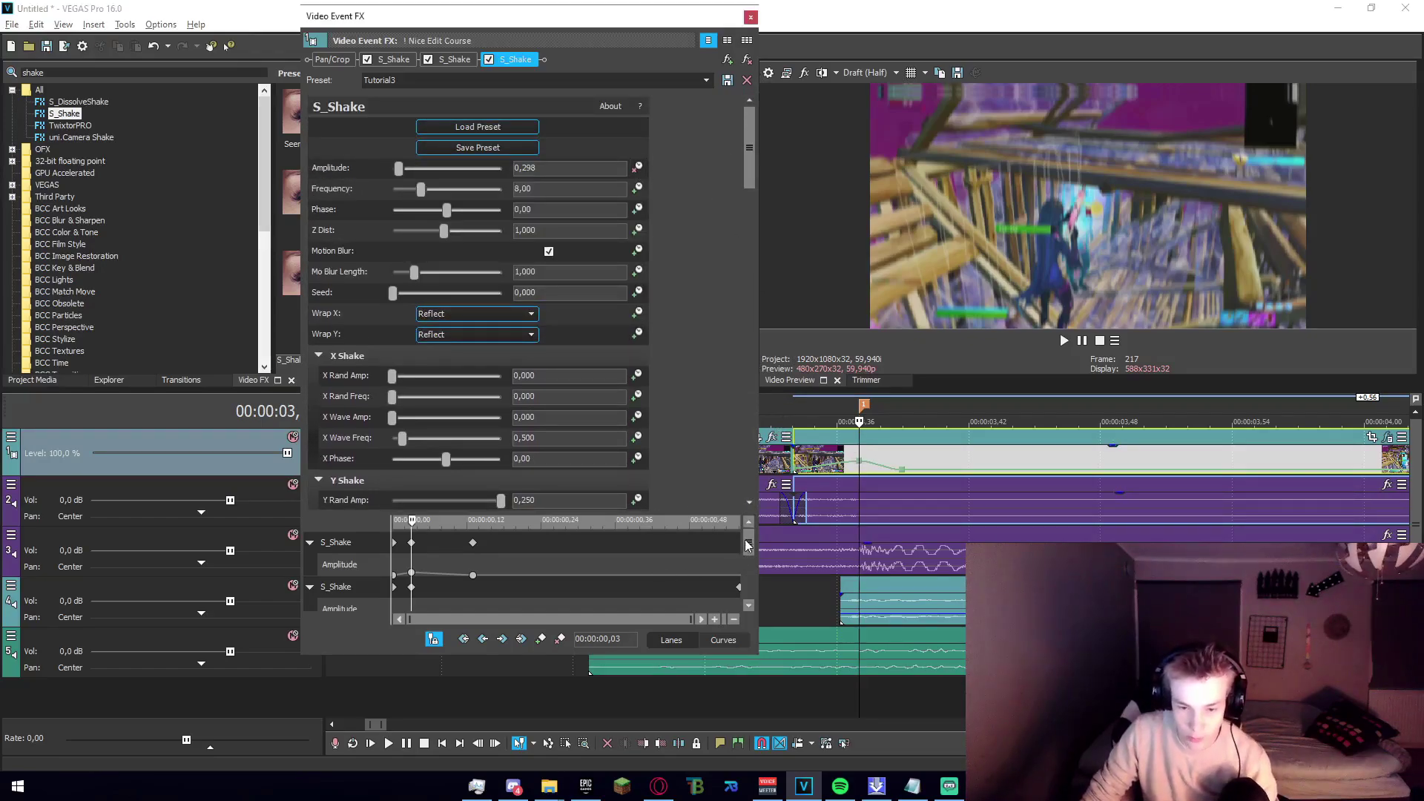
drag(745, 537, 745, 586)
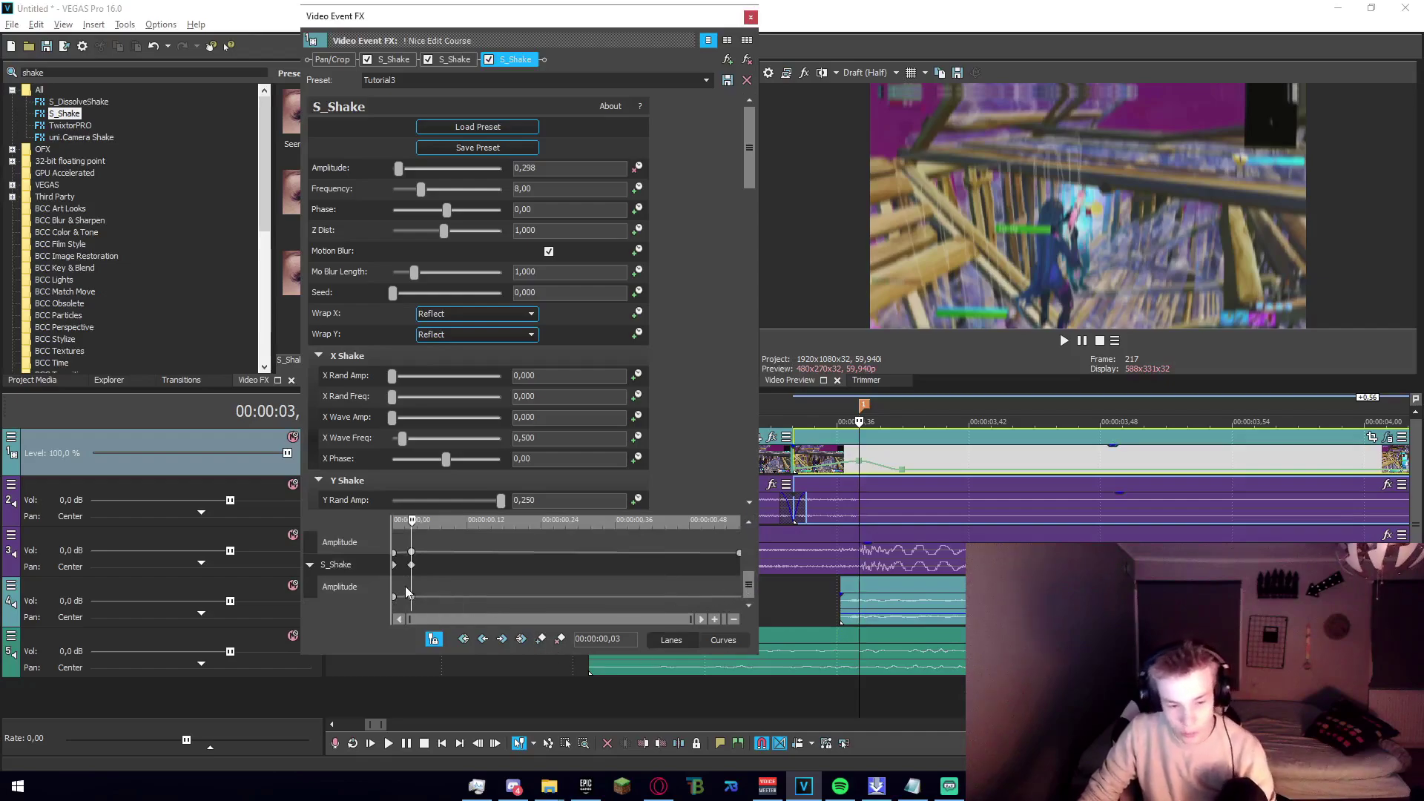
click(348, 587)
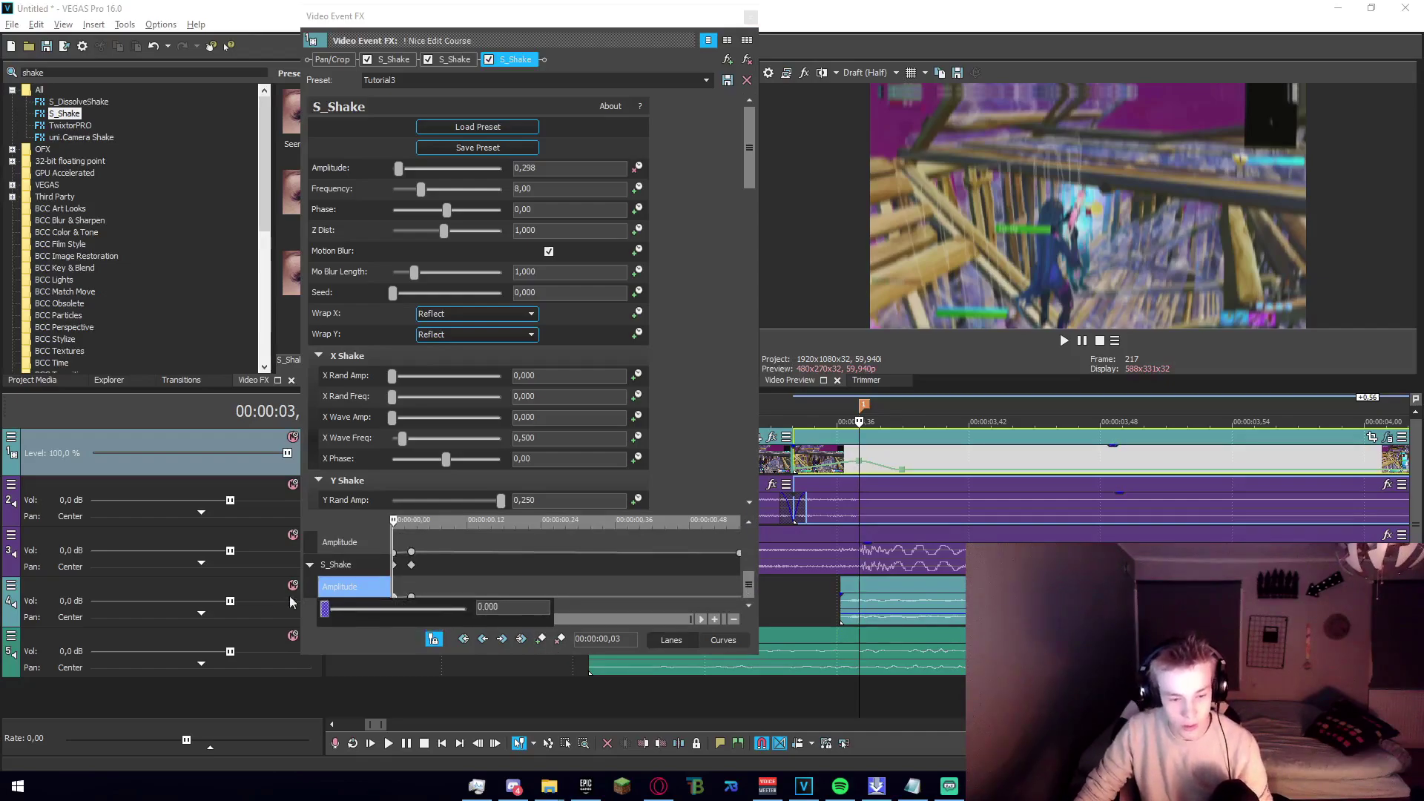
click(394, 593)
scroll(399, 605, up, 1)
Try to place a zero amplitude keyframe at 00:00:00,06 for the Tutorial3 shake and close the effects window.
drag(397, 520, 468, 538)
drag(395, 598, 467, 597)
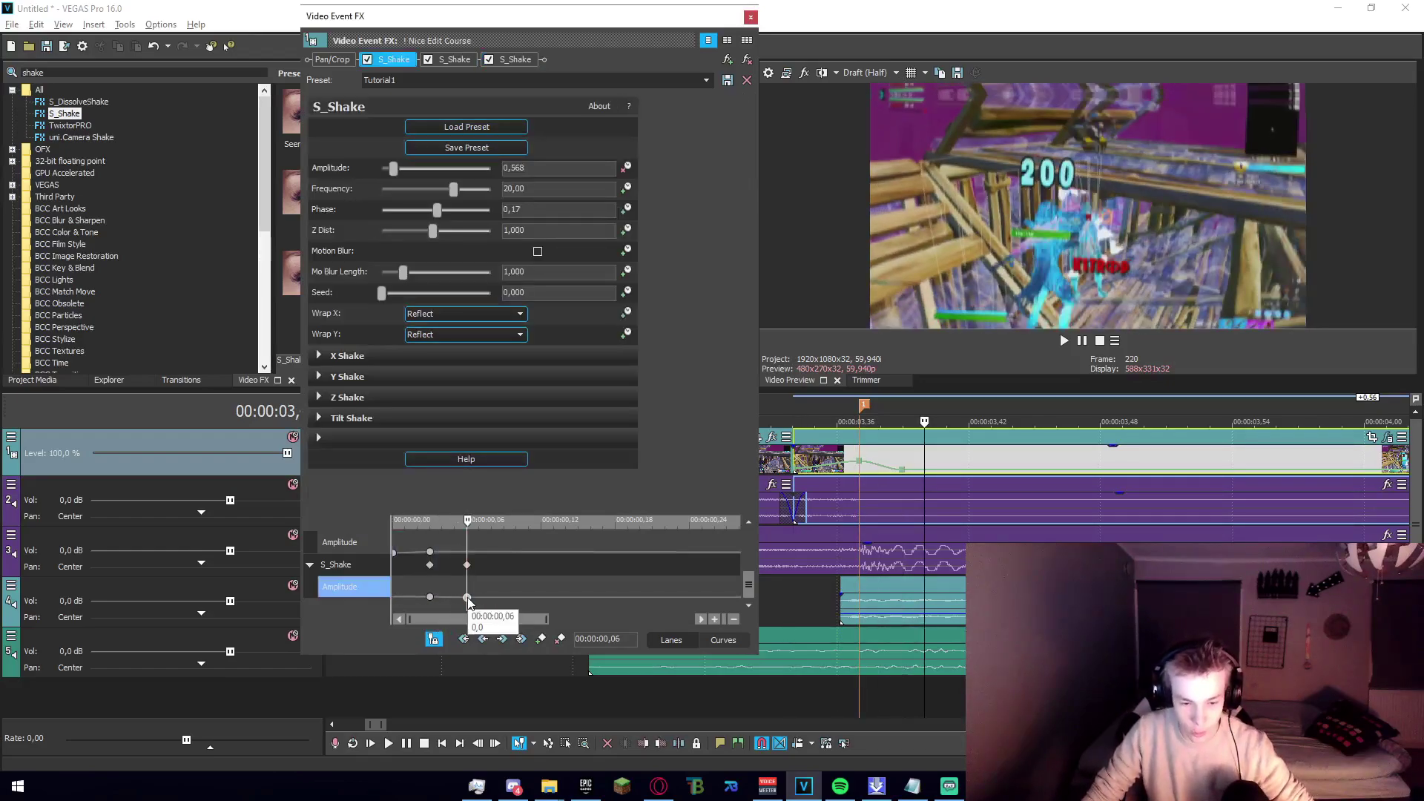
drag(467, 521, 430, 528)
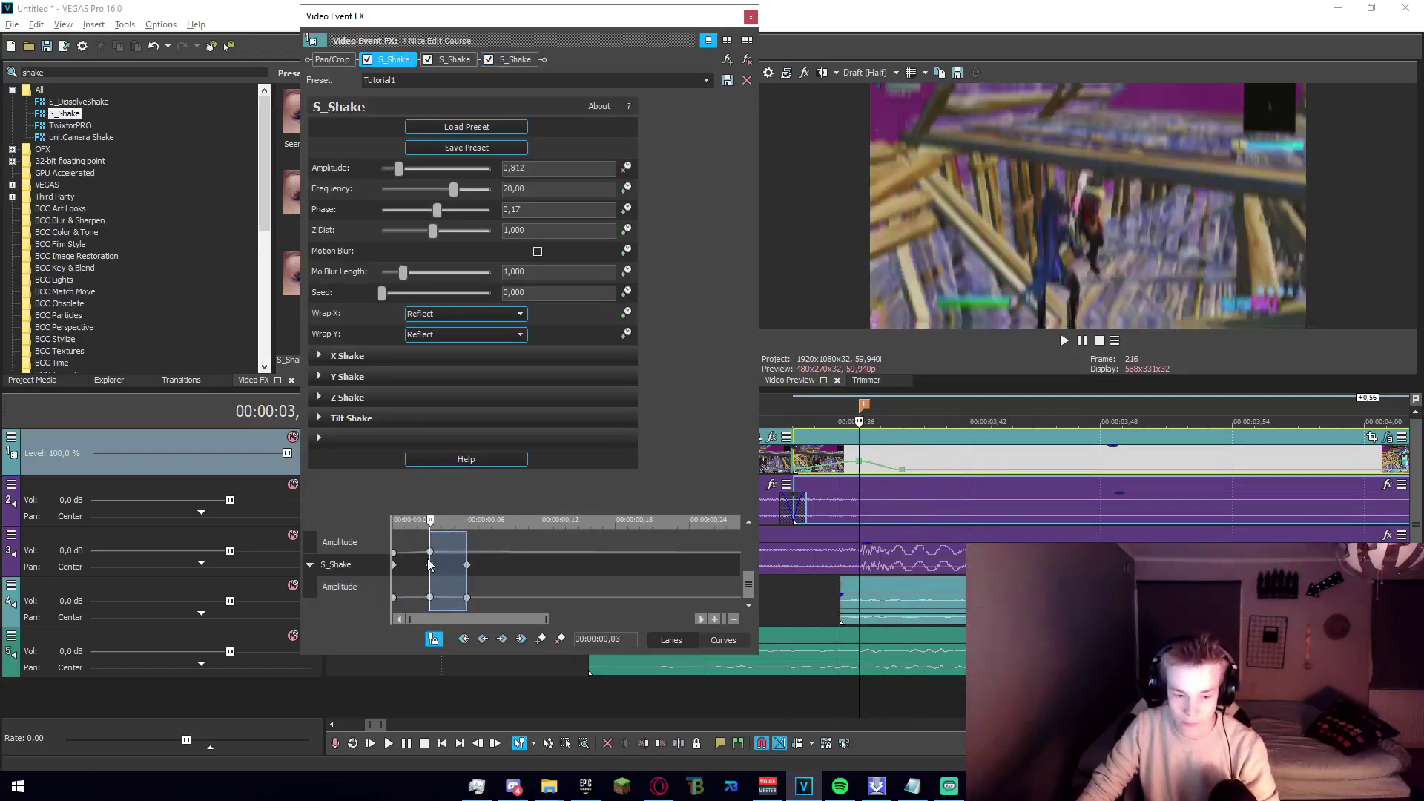
click(751, 16)
Apply the S_Shake preset Tutorial4 to the clip and review its X, Y, Z and Tilt Shake parameters.
drag(318, 274, 818, 438)
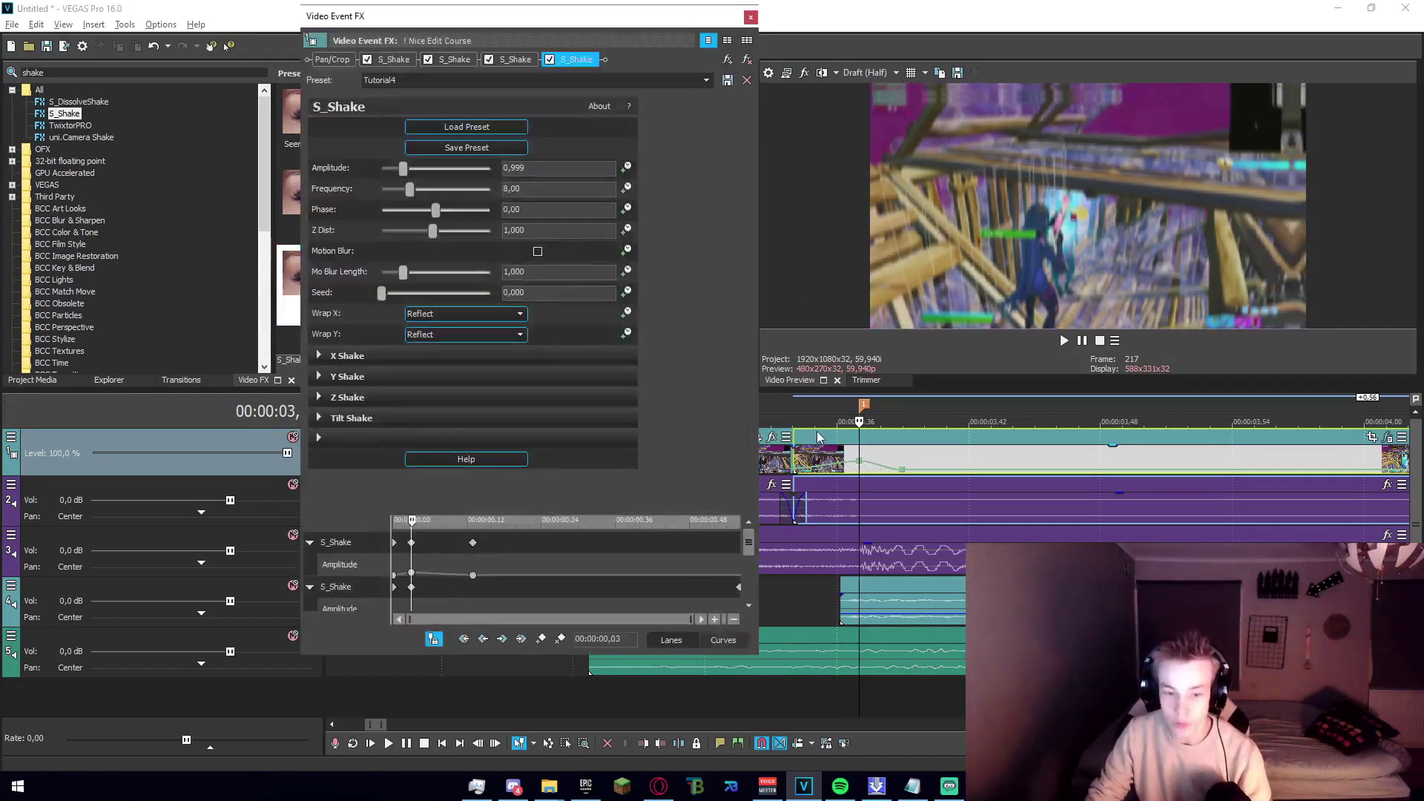
click(318, 417)
click(320, 397)
click(321, 376)
click(349, 355)
drag(746, 175, 751, 117)
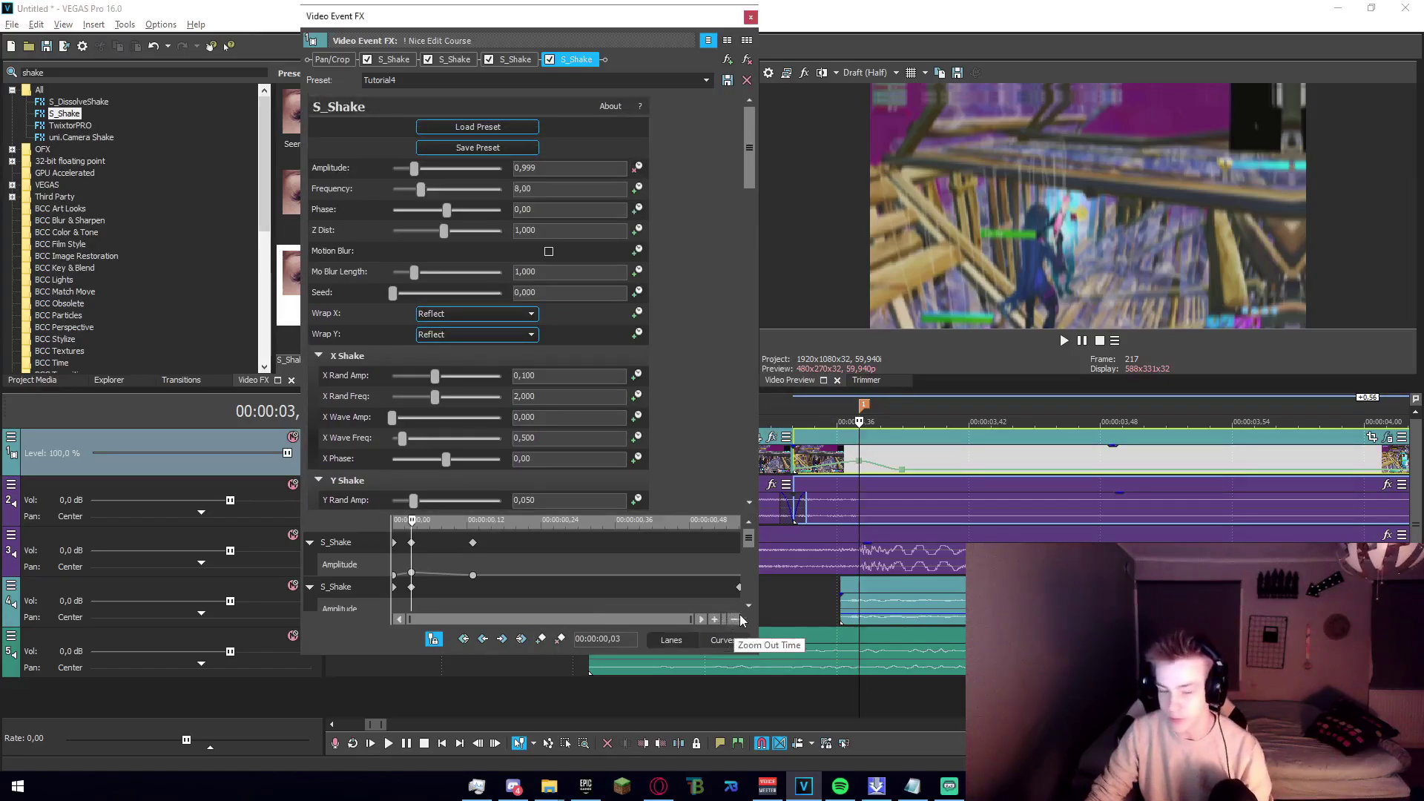
Add an amplitude keyframe of 0,000 at 00:00:00,02 for the Tutorial4 shake and delete its keyframe at the clip's start.
drag(746, 540, 749, 654)
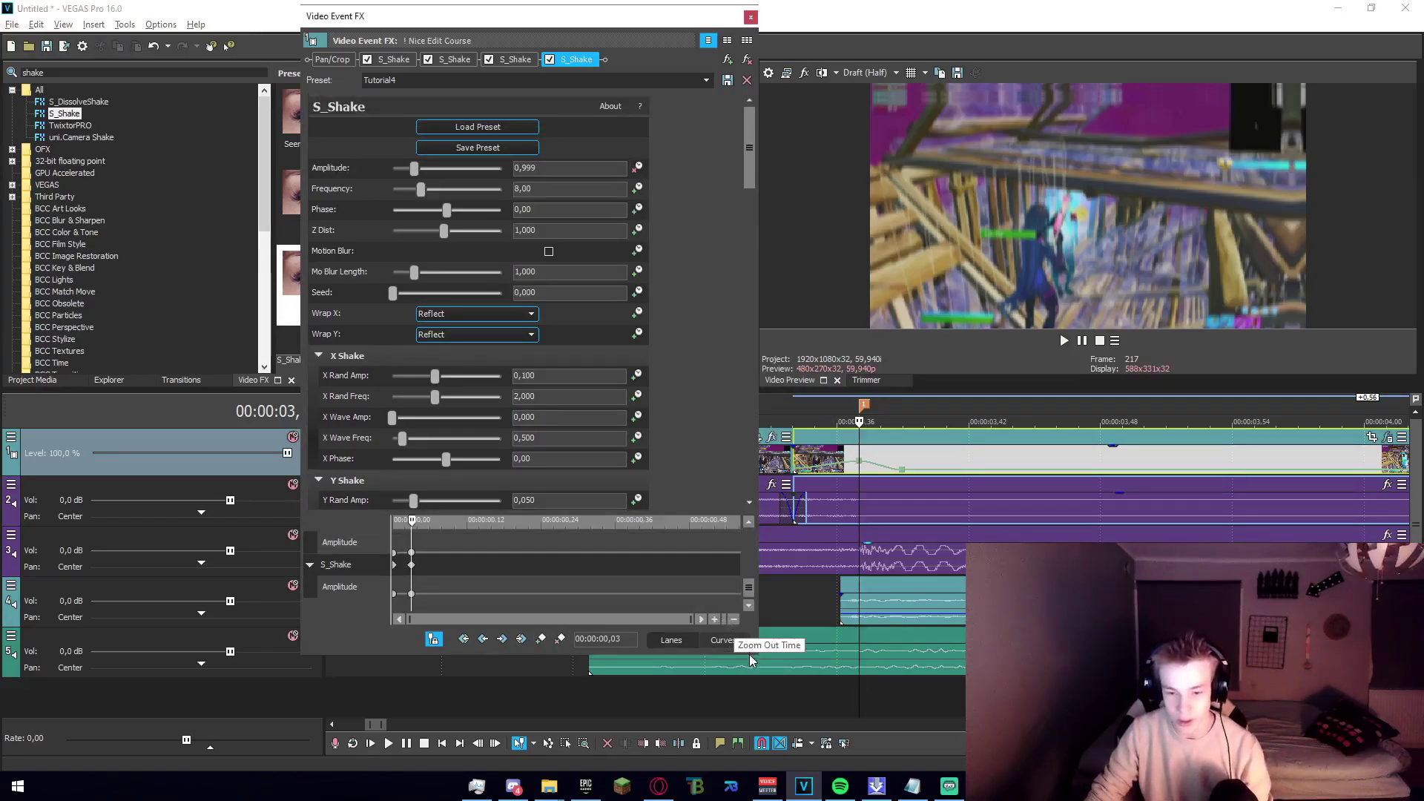
click(412, 594)
scroll(465, 605, up, 3)
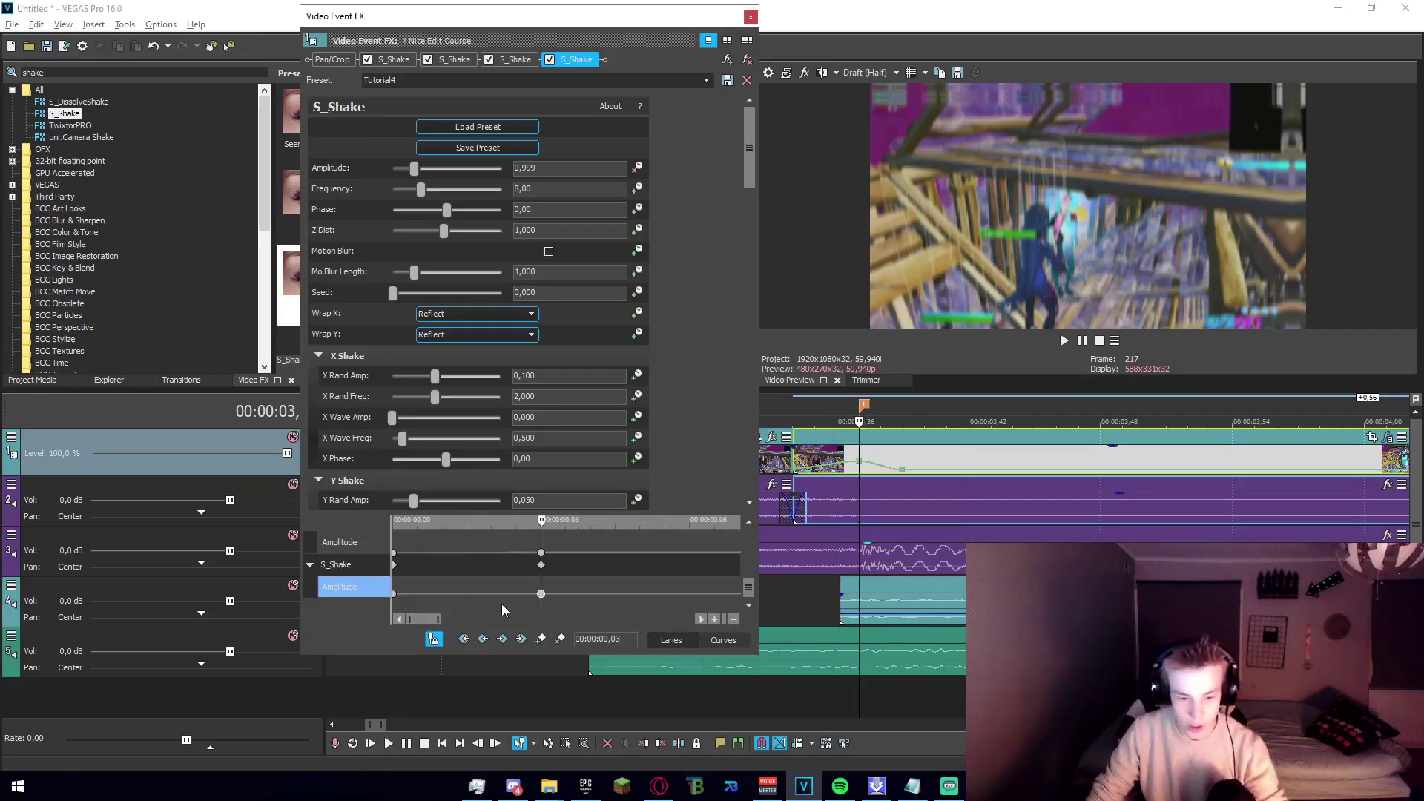
click(490, 583)
double_click(493, 593)
drag(451, 608, 420, 608)
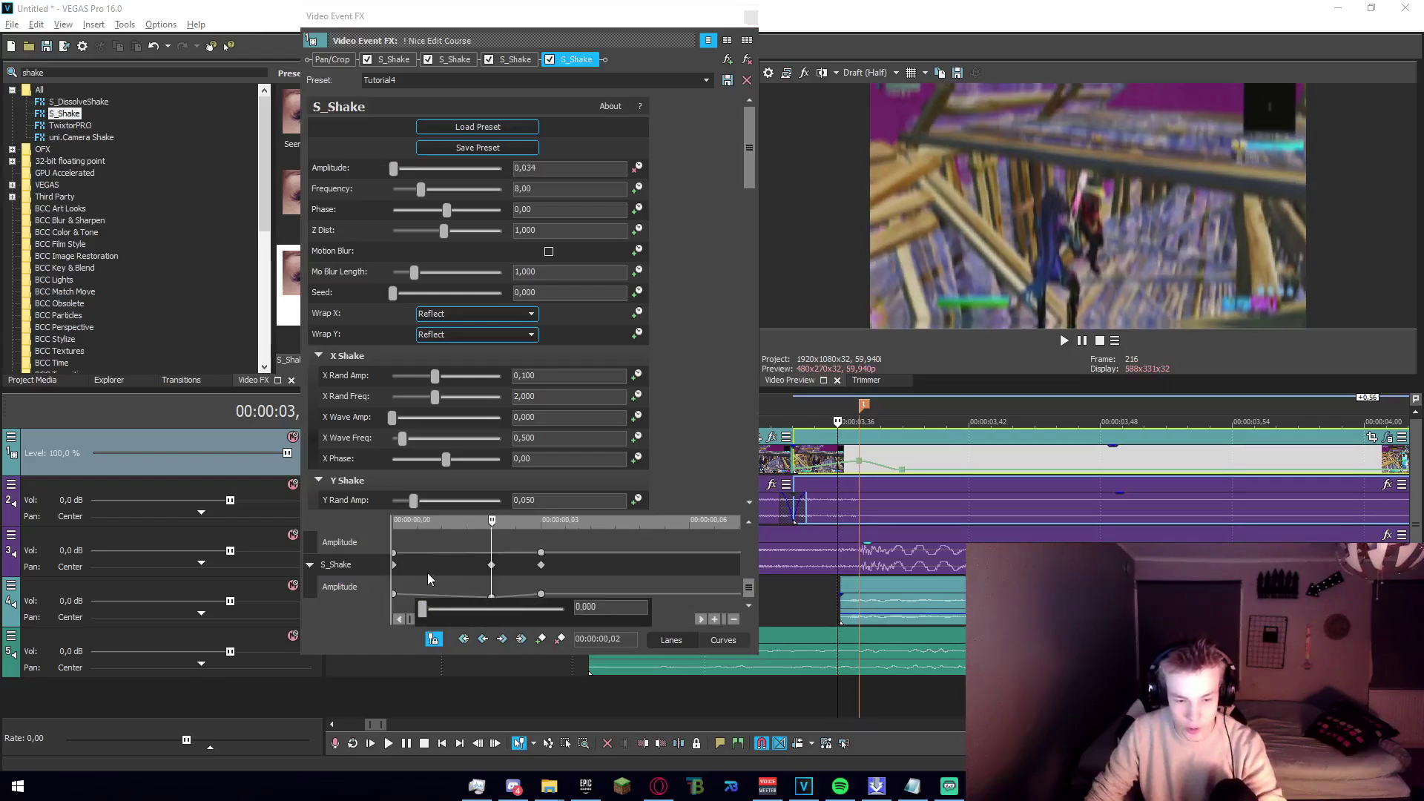
click(394, 594)
Add an amplitude keyframe of 0,000 at 00:00:00,13 for the Tutorial4 shake and close the effects window.
drag(391, 530, 541, 552)
scroll(539, 560, down, 3)
drag(415, 529, 474, 530)
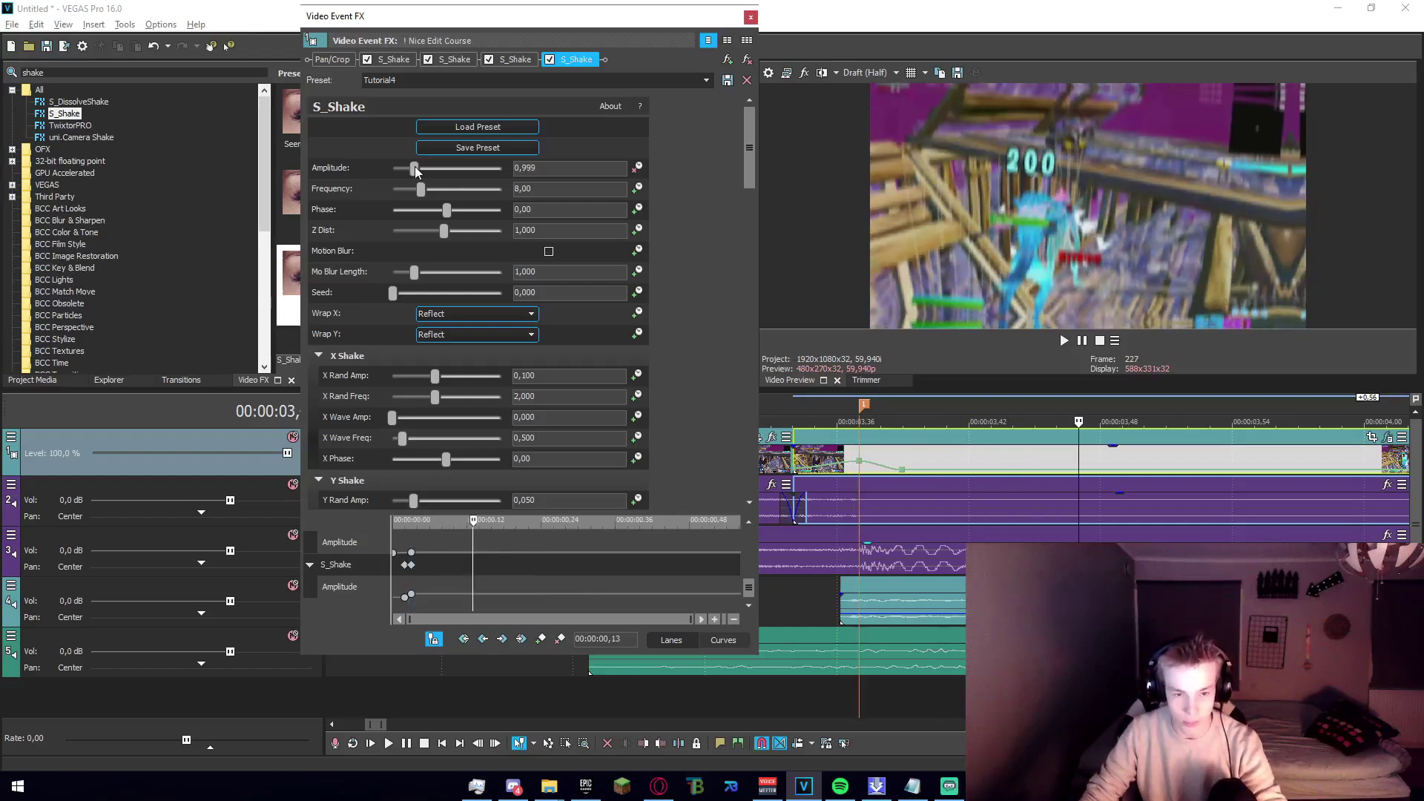
drag(414, 168, 389, 169)
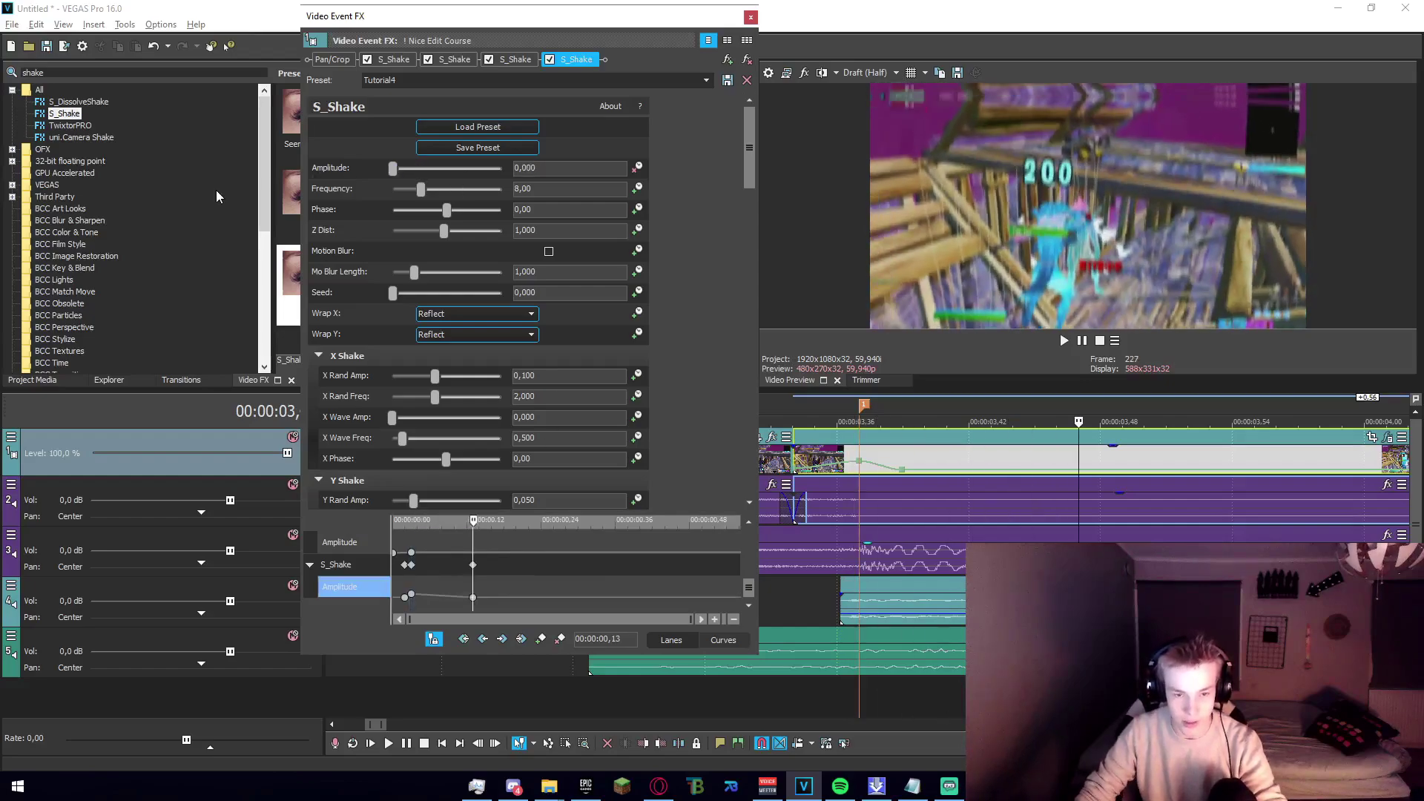
click(751, 17)
Solo the video track and track 4, and play the edit from 00:00:02,56 through the shake section.
scroll(769, 535, down, 5)
click(740, 595)
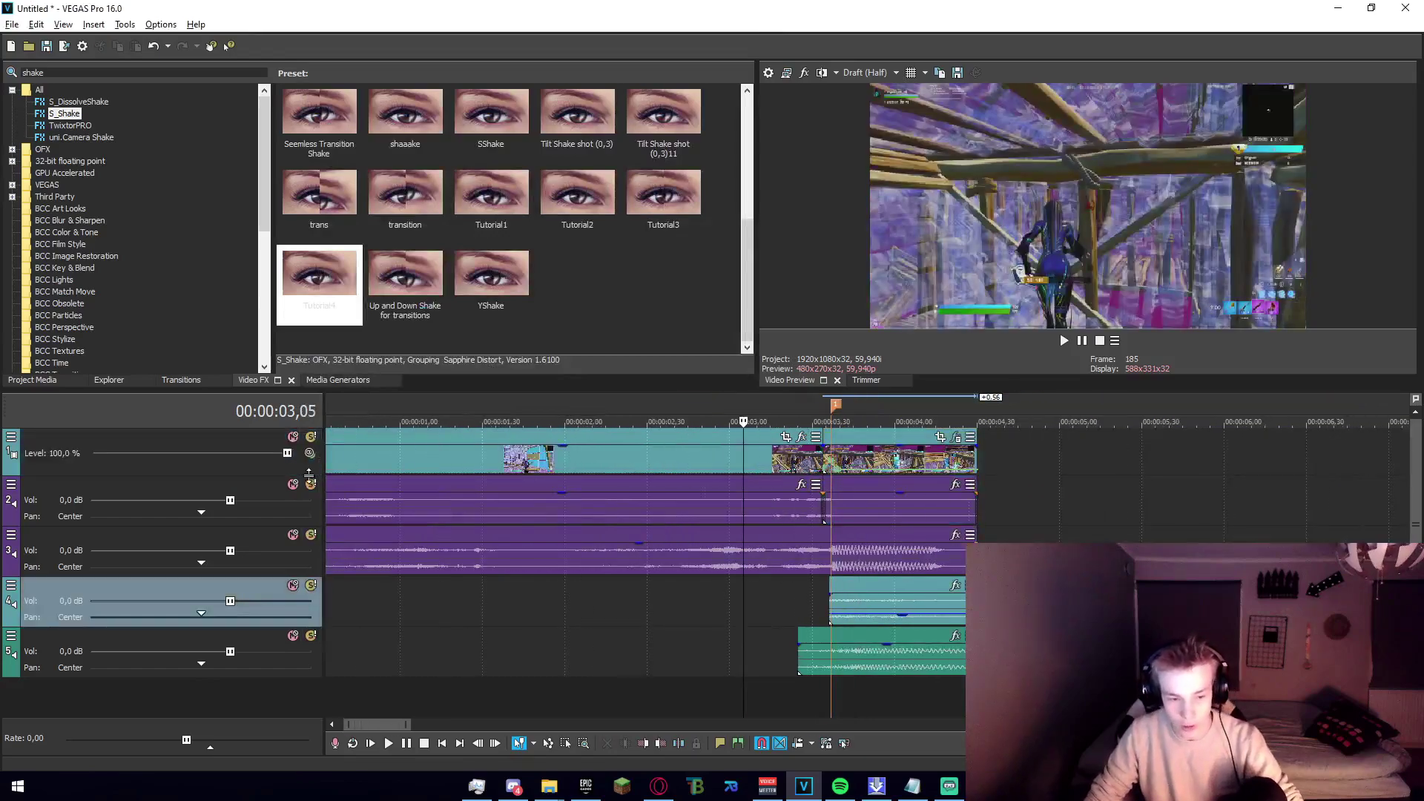
click(294, 437)
click(294, 438)
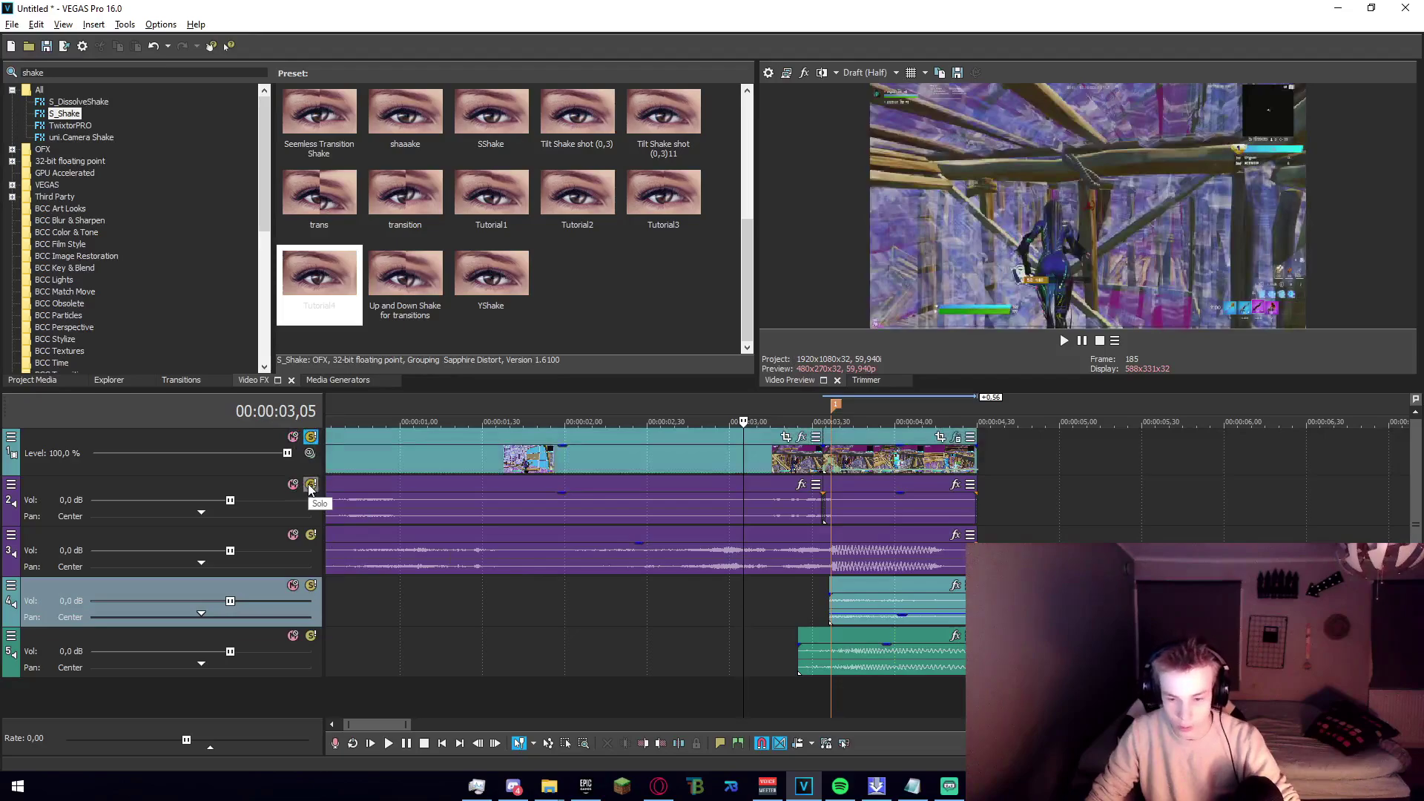
click(312, 585)
click(719, 620)
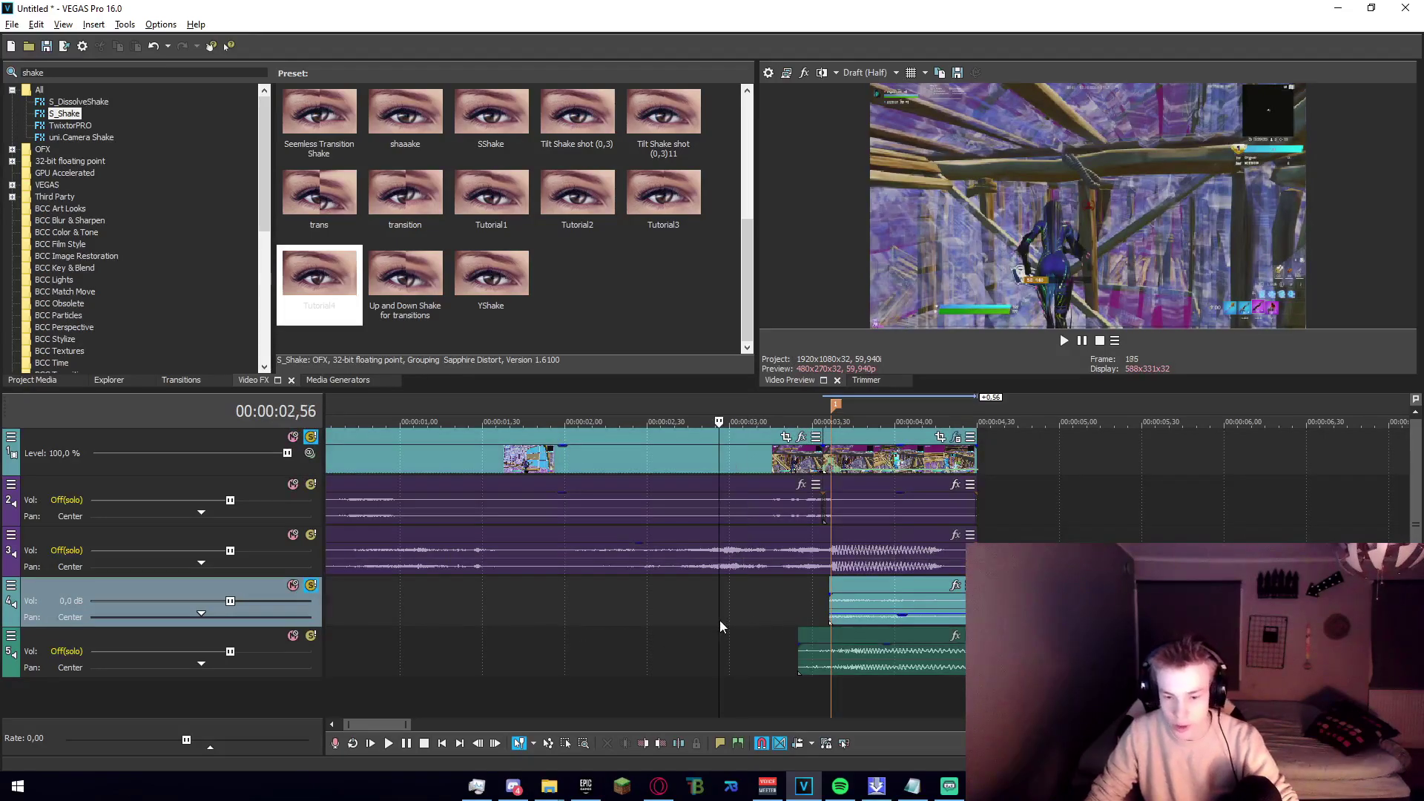
key(space)
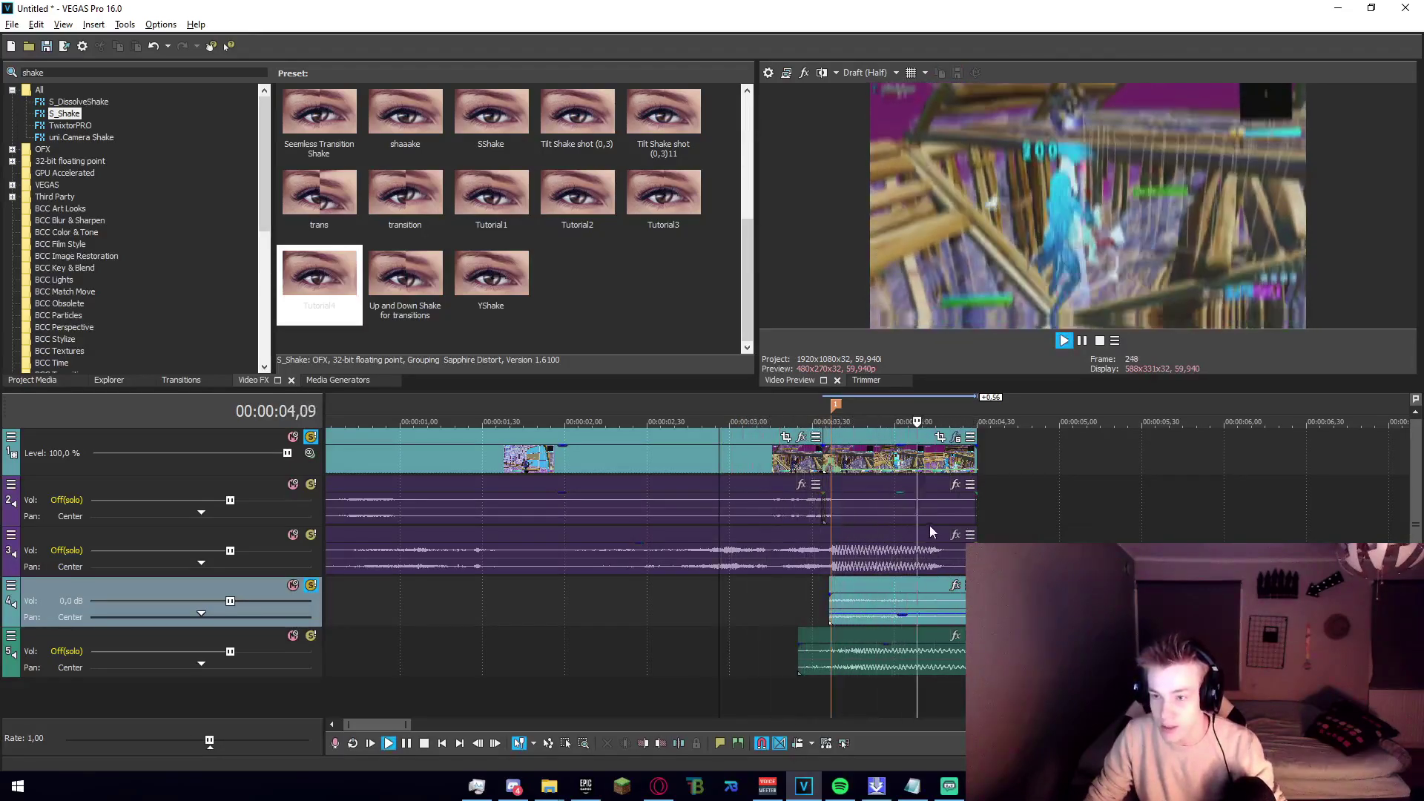
key(space)
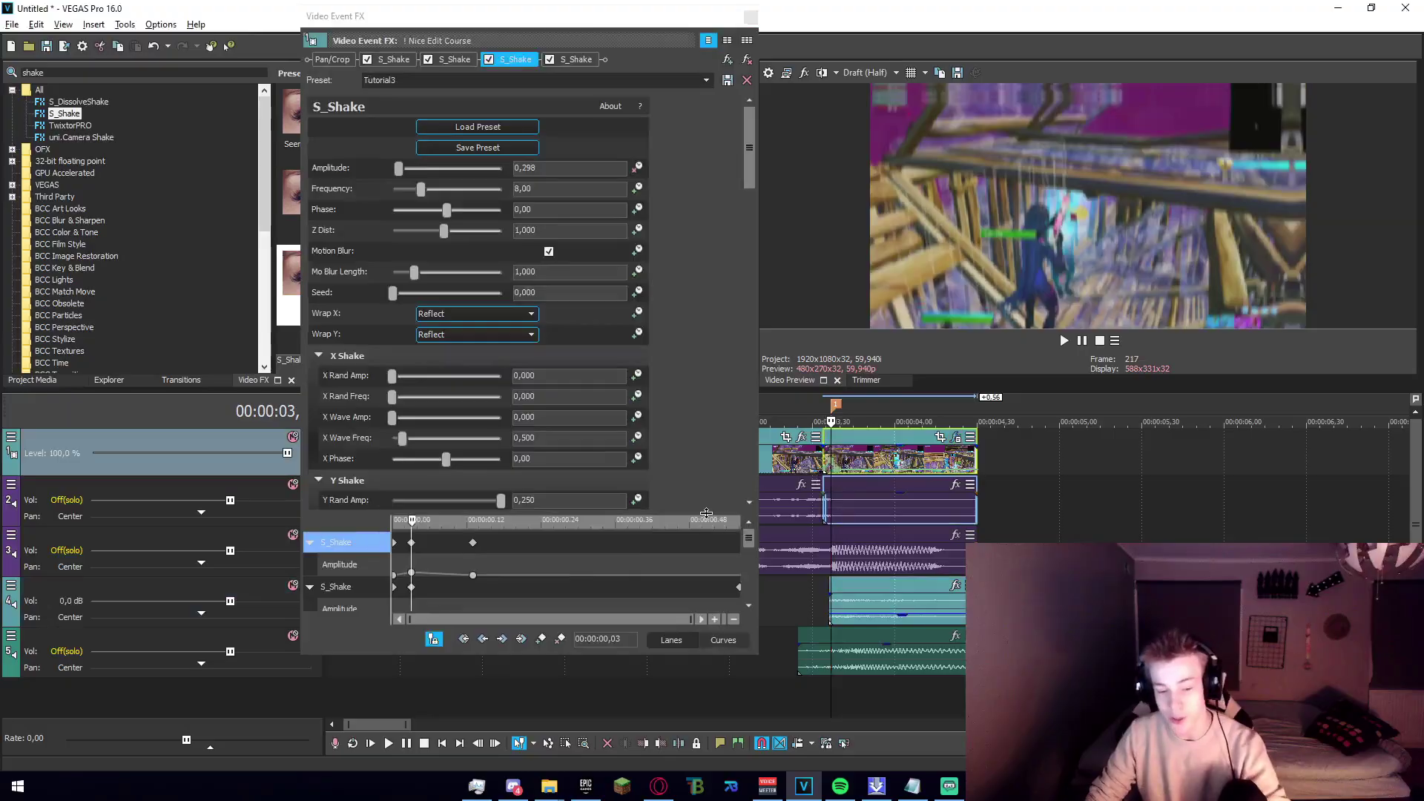
Enlarge the keyframe area and add an amplitude keyframe at 00:00:00,06 for the Tutorial3 shake.
drag(678, 494, 678, 273)
scroll(481, 428, up, 4)
drag(475, 291, 542, 296)
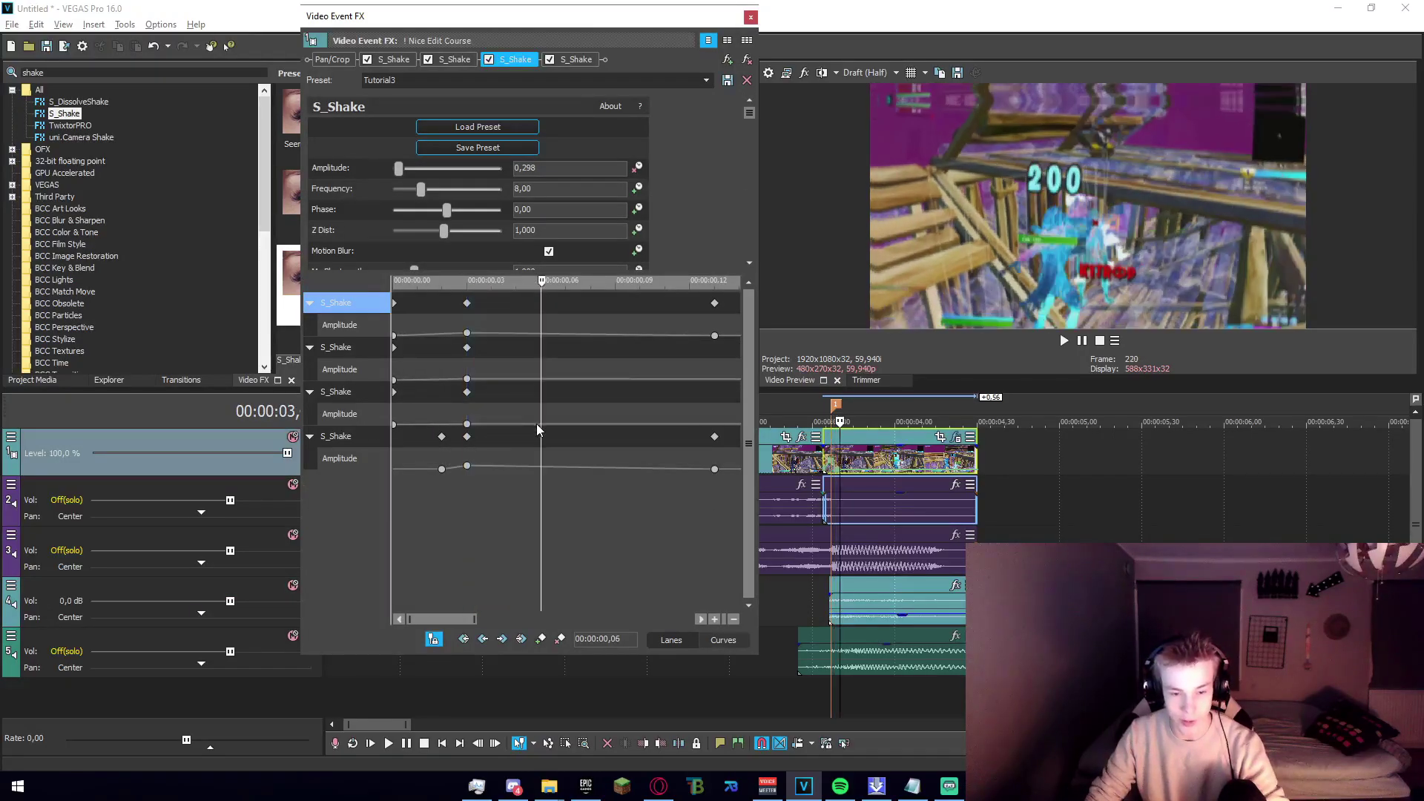
double_click(542, 424)
scroll(542, 424, down, 4)
double_click(541, 424)
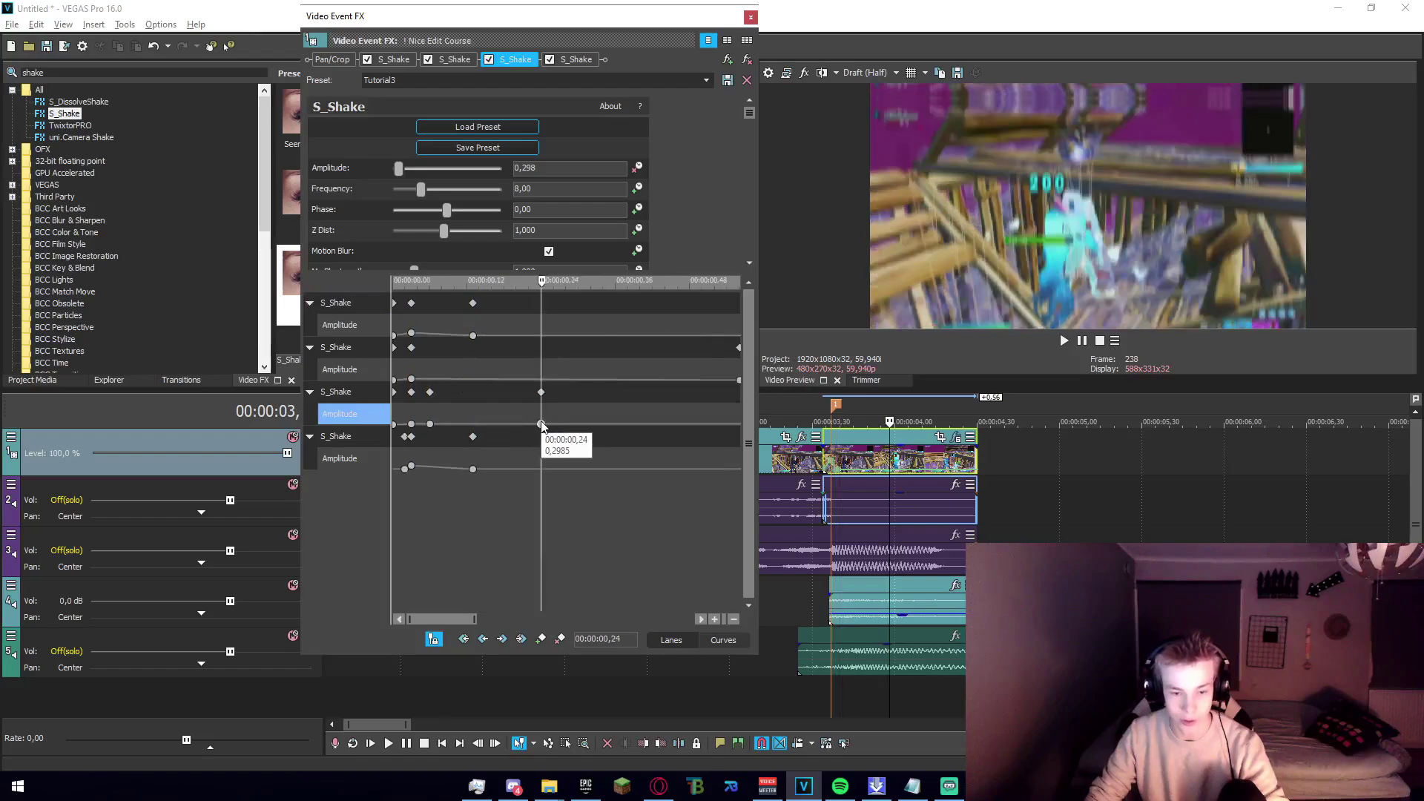
key(Delete)
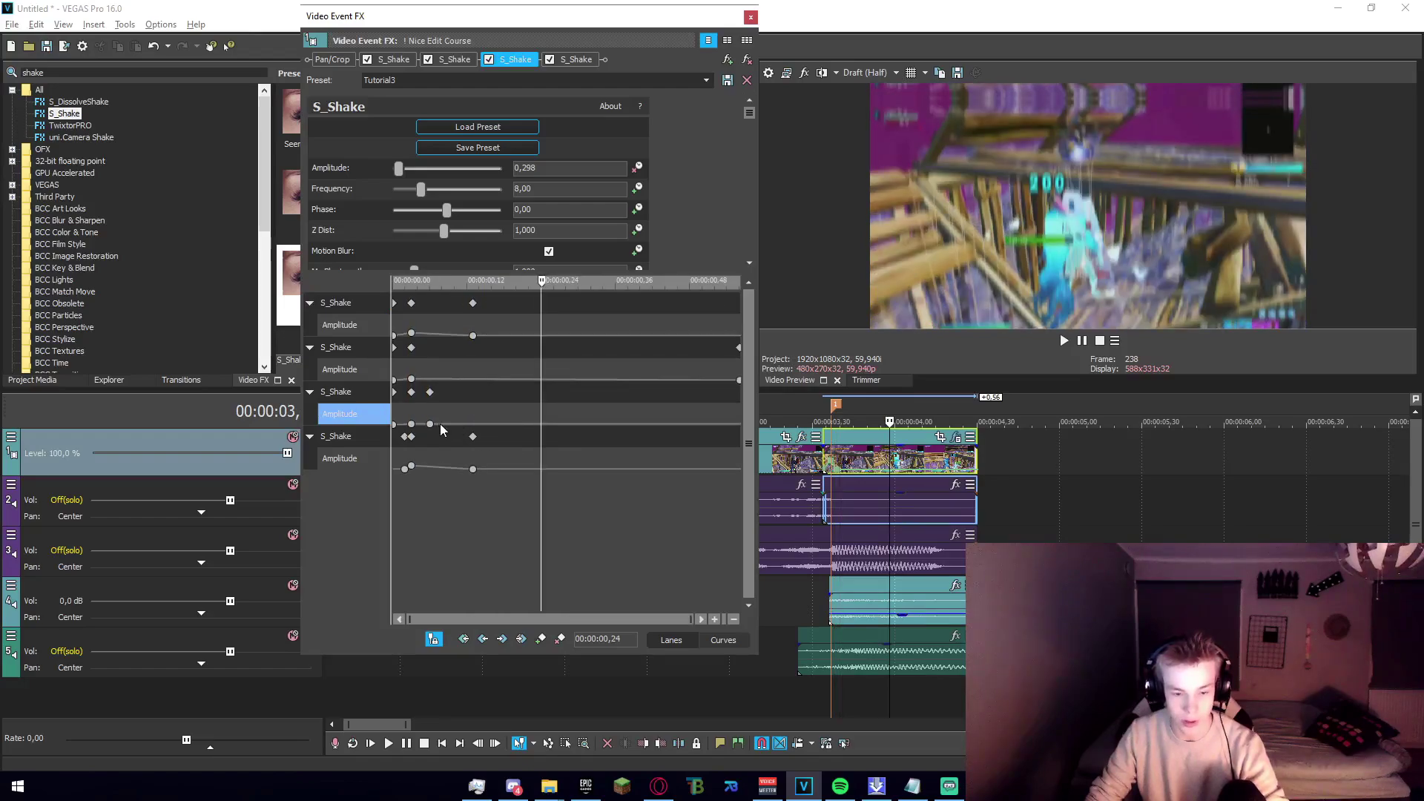
Set the amplitude of the Tutorial3 shake's last keyframe to 0,000.
click(435, 425)
click(431, 424)
double_click(430, 423)
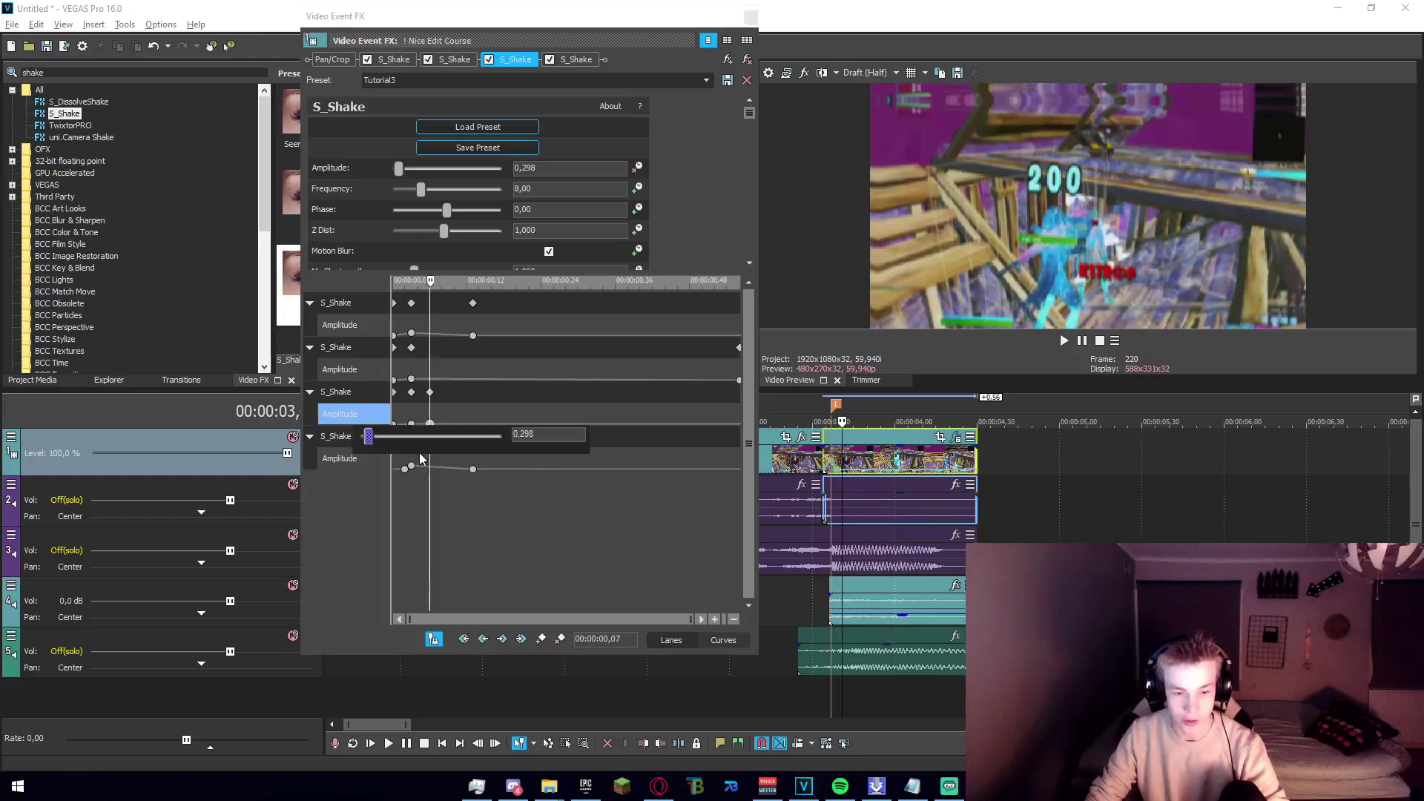
drag(369, 438, 361, 437)
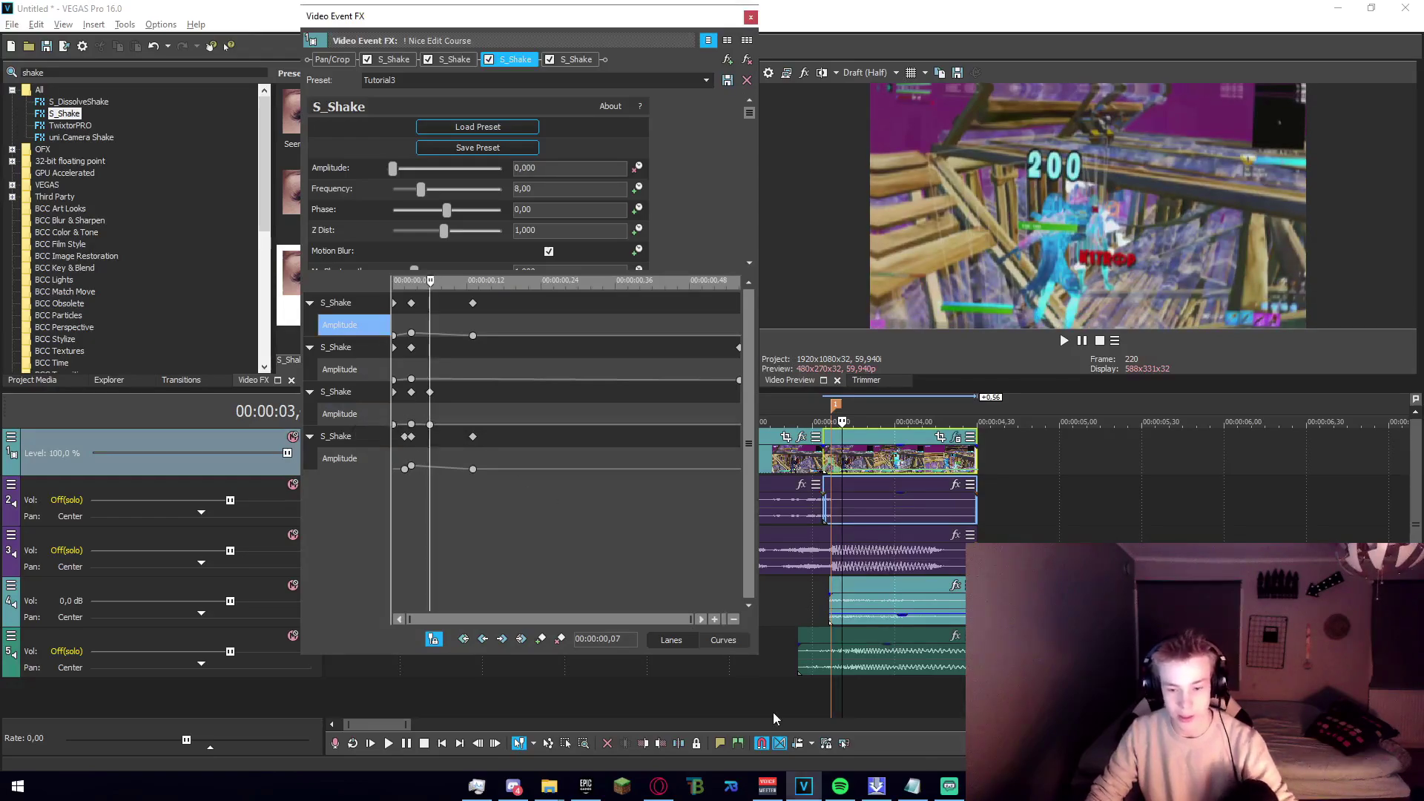
Play the edit through the shake section to check the four keyframed shakes.
click(762, 694)
key(space)
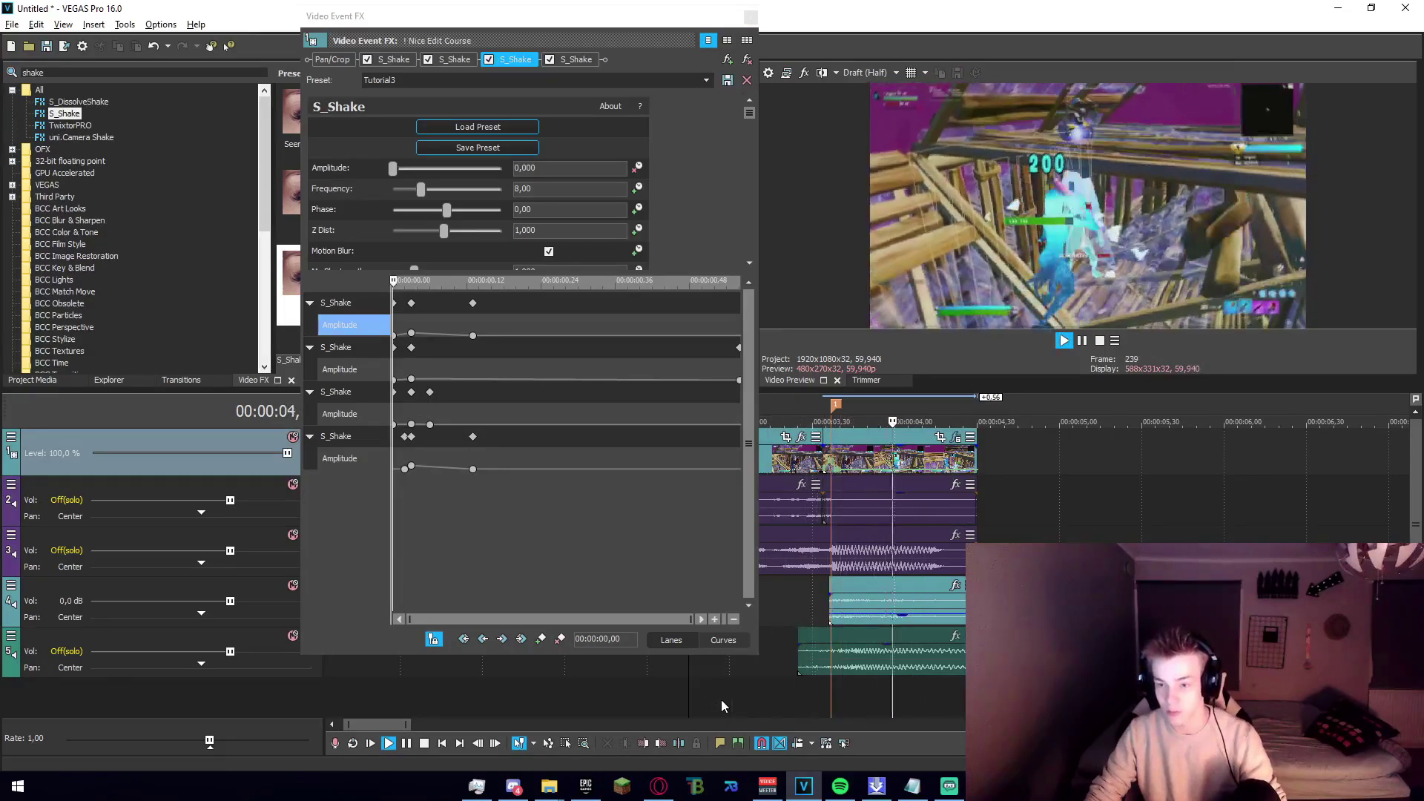
key(space)
Close the effects window and turn off solo on the video track and track 4.
click(750, 16)
click(828, 586)
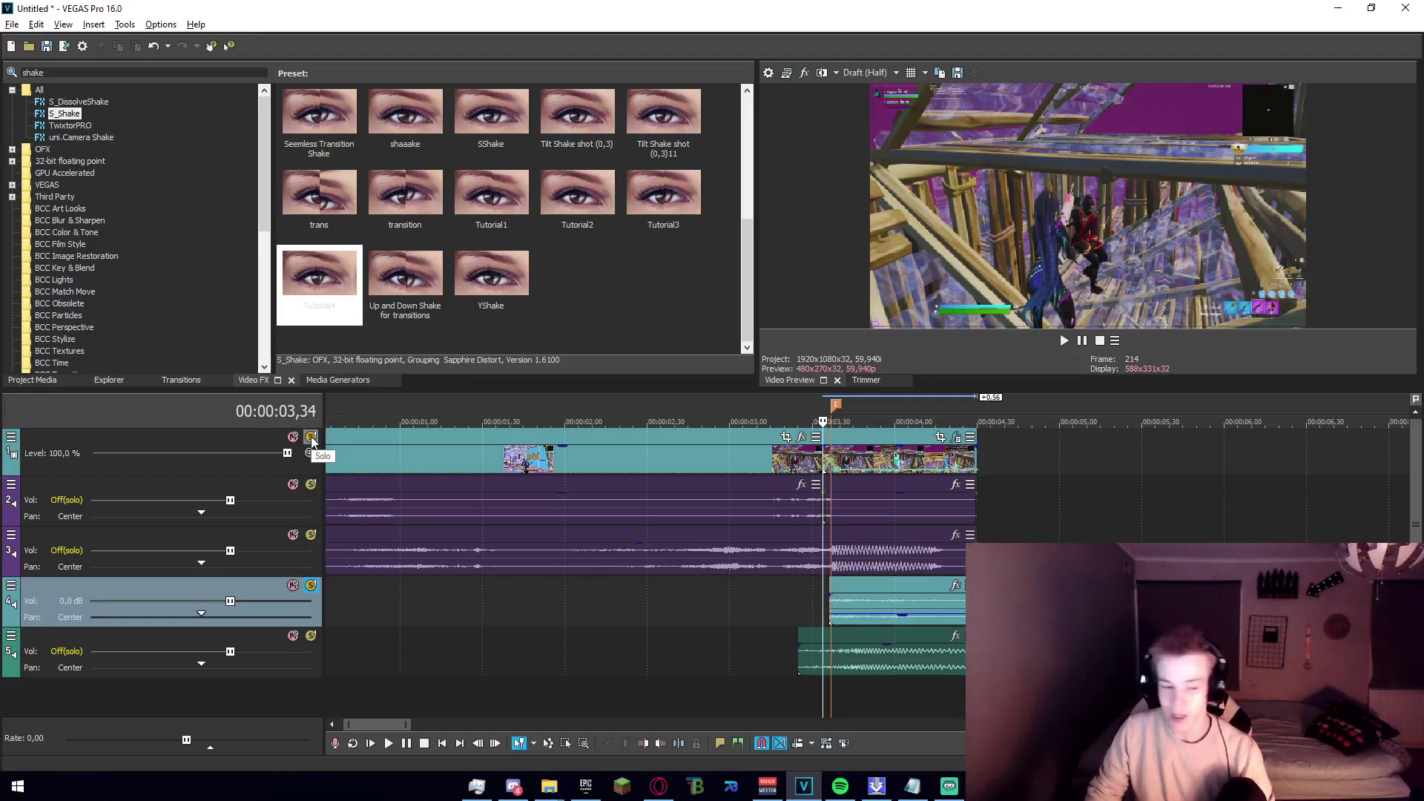
click(311, 587)
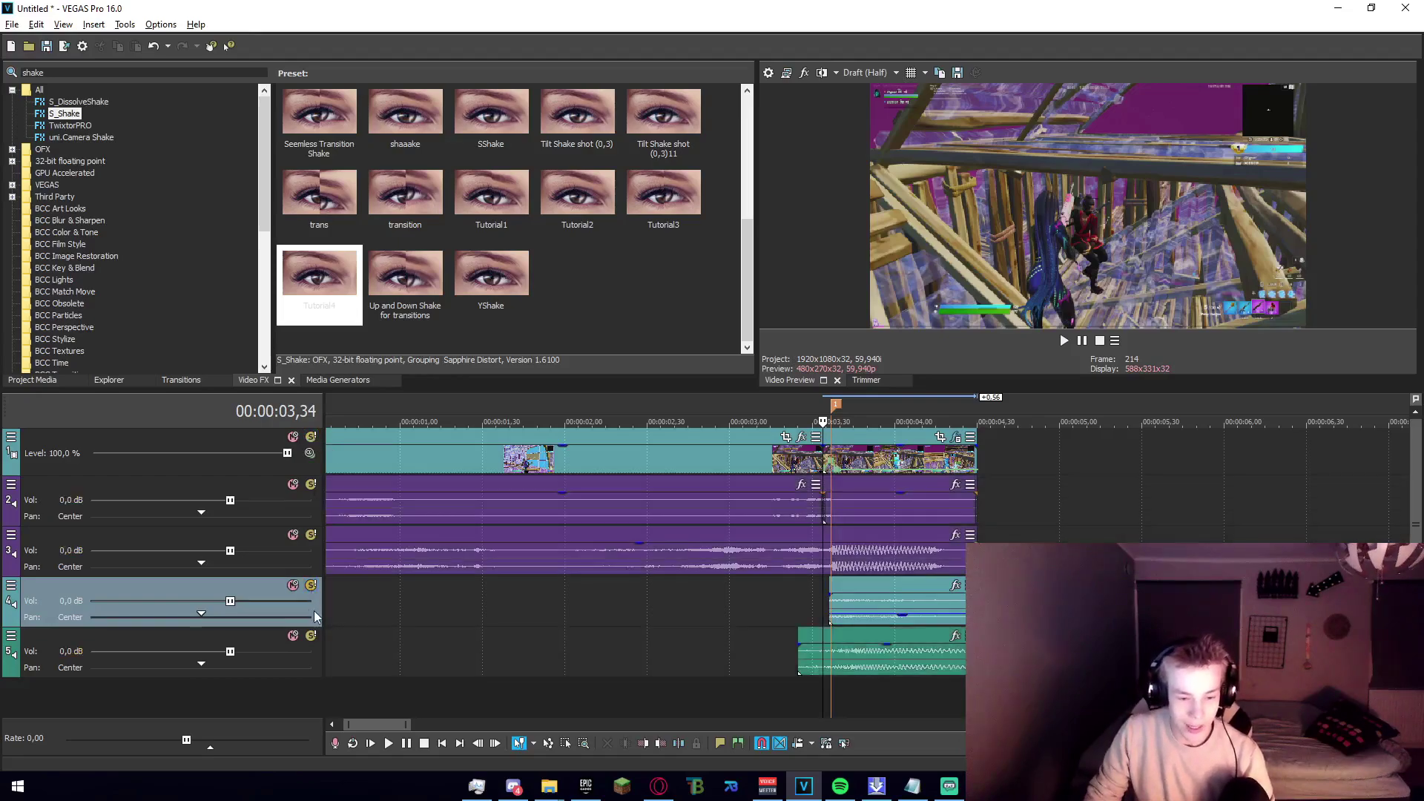
Search the video effects for "magic bul" and apply the Magic Bullet Looks preset Tutorial1 to the second gameplay clip.
click(831, 598)
drag(67, 73, 3, 86)
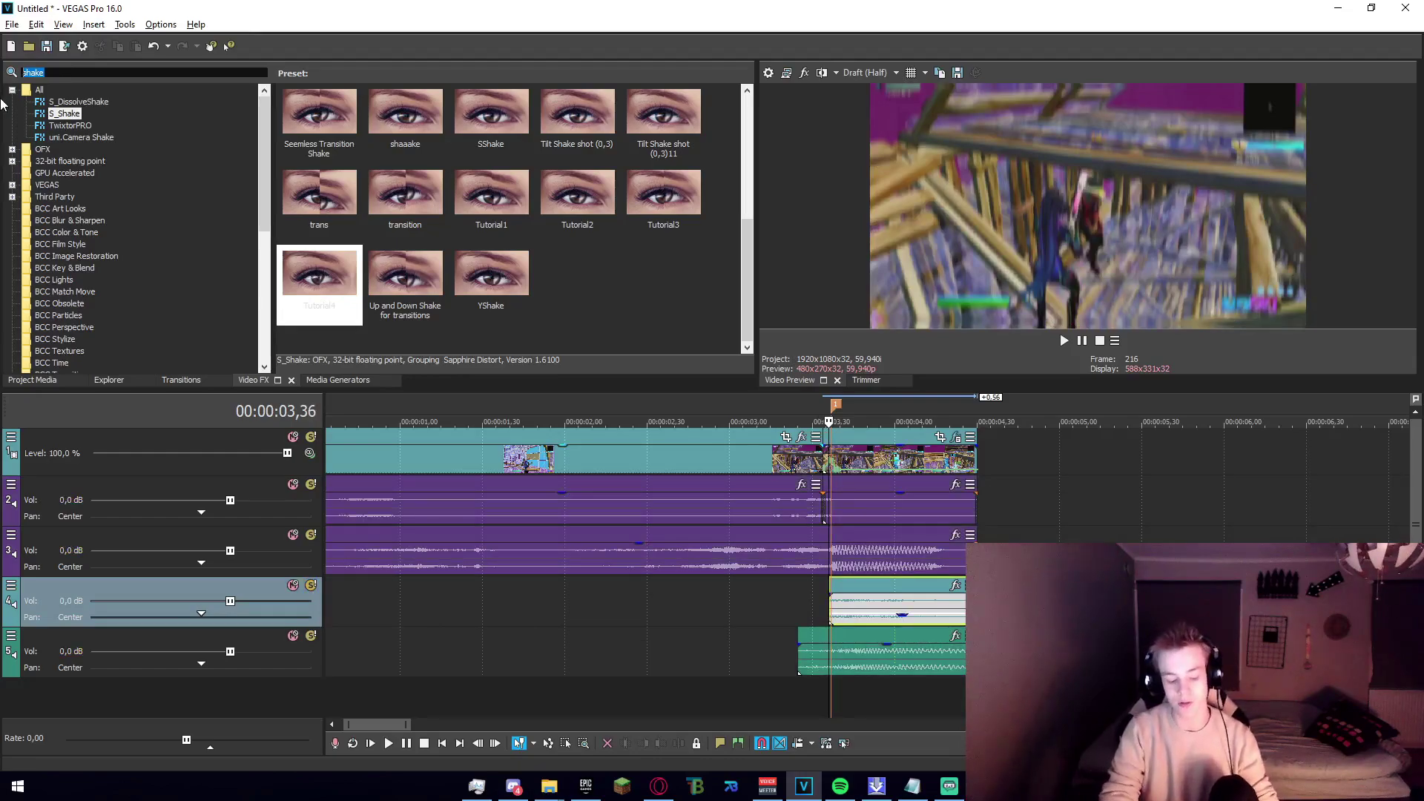
text(magic bul)
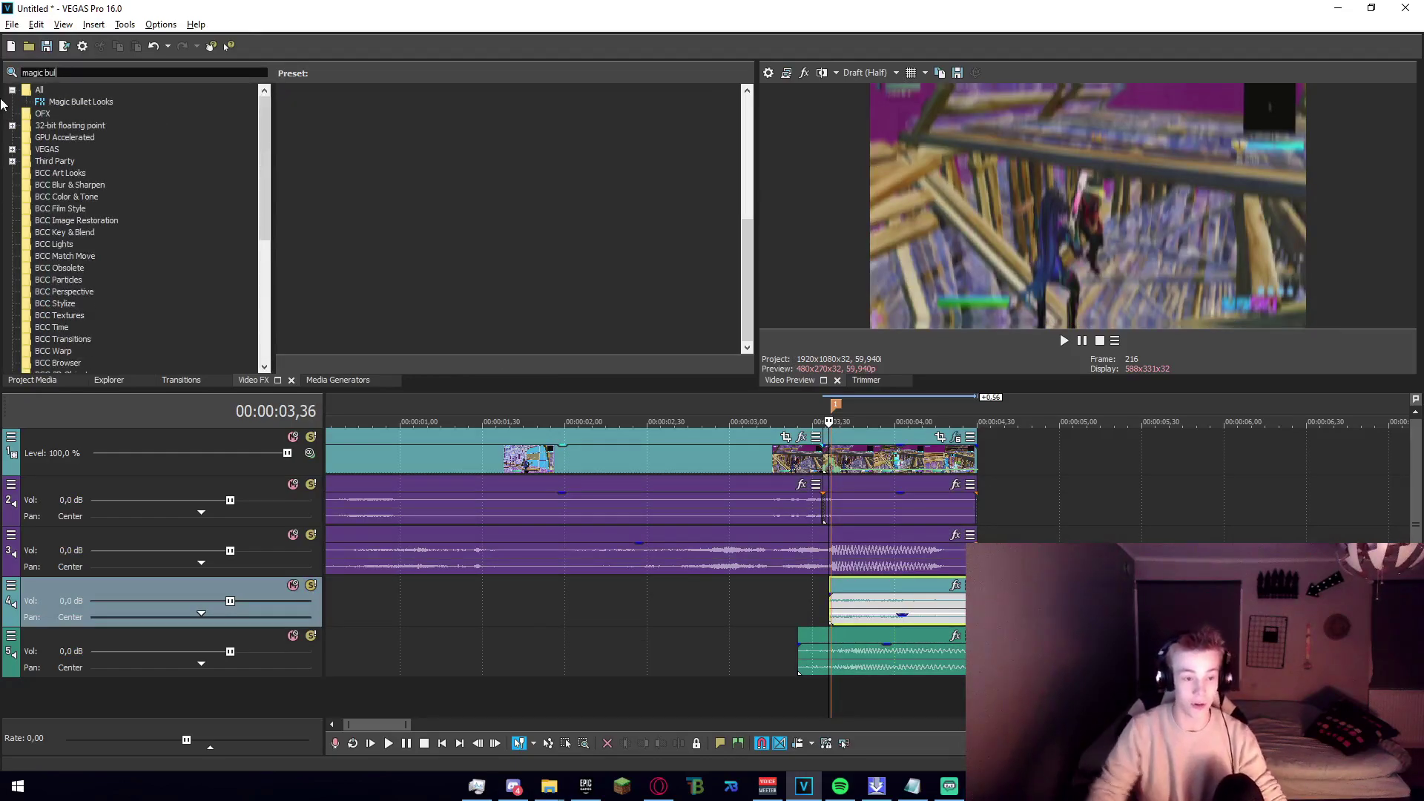
click(115, 105)
drag(349, 304, 370, 313)
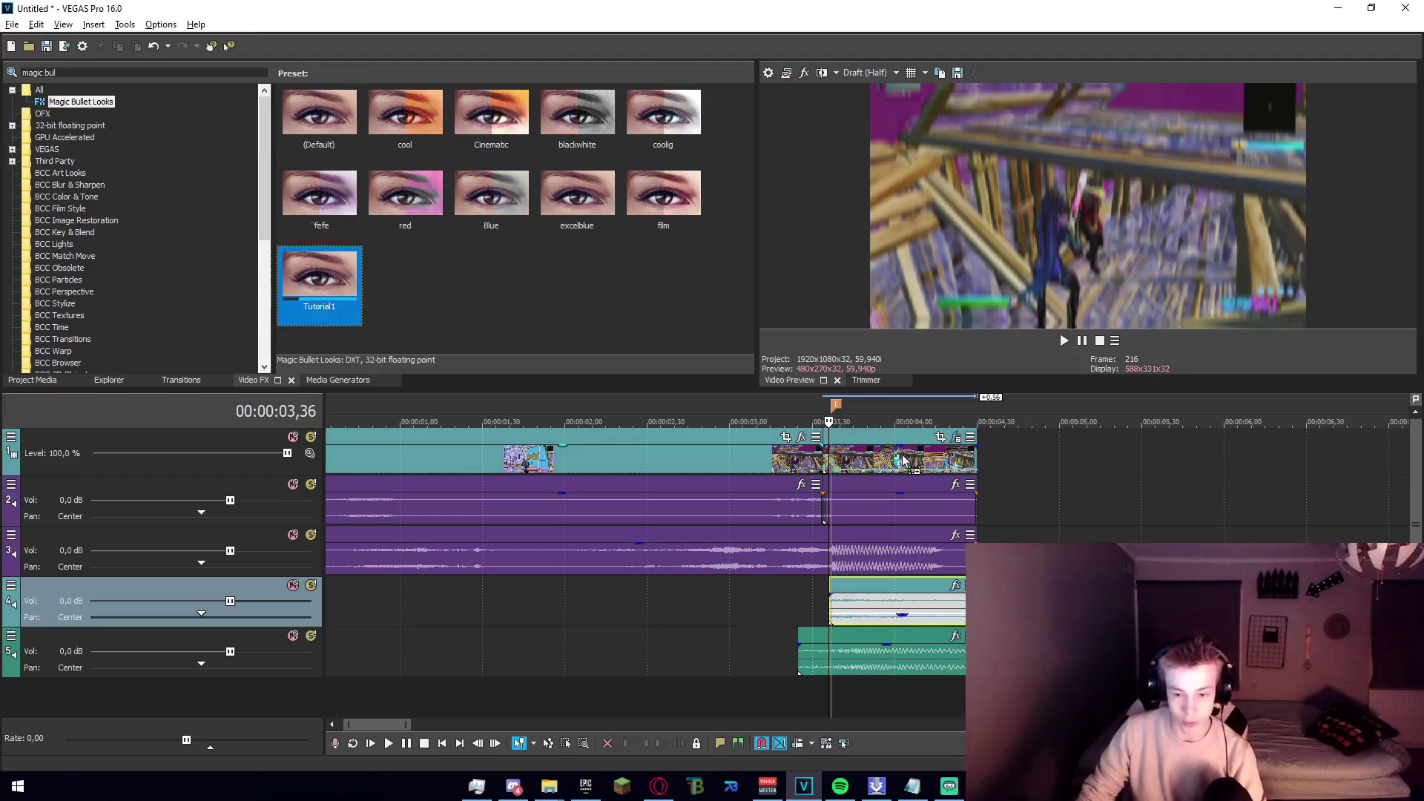
drag(903, 460, 903, 460)
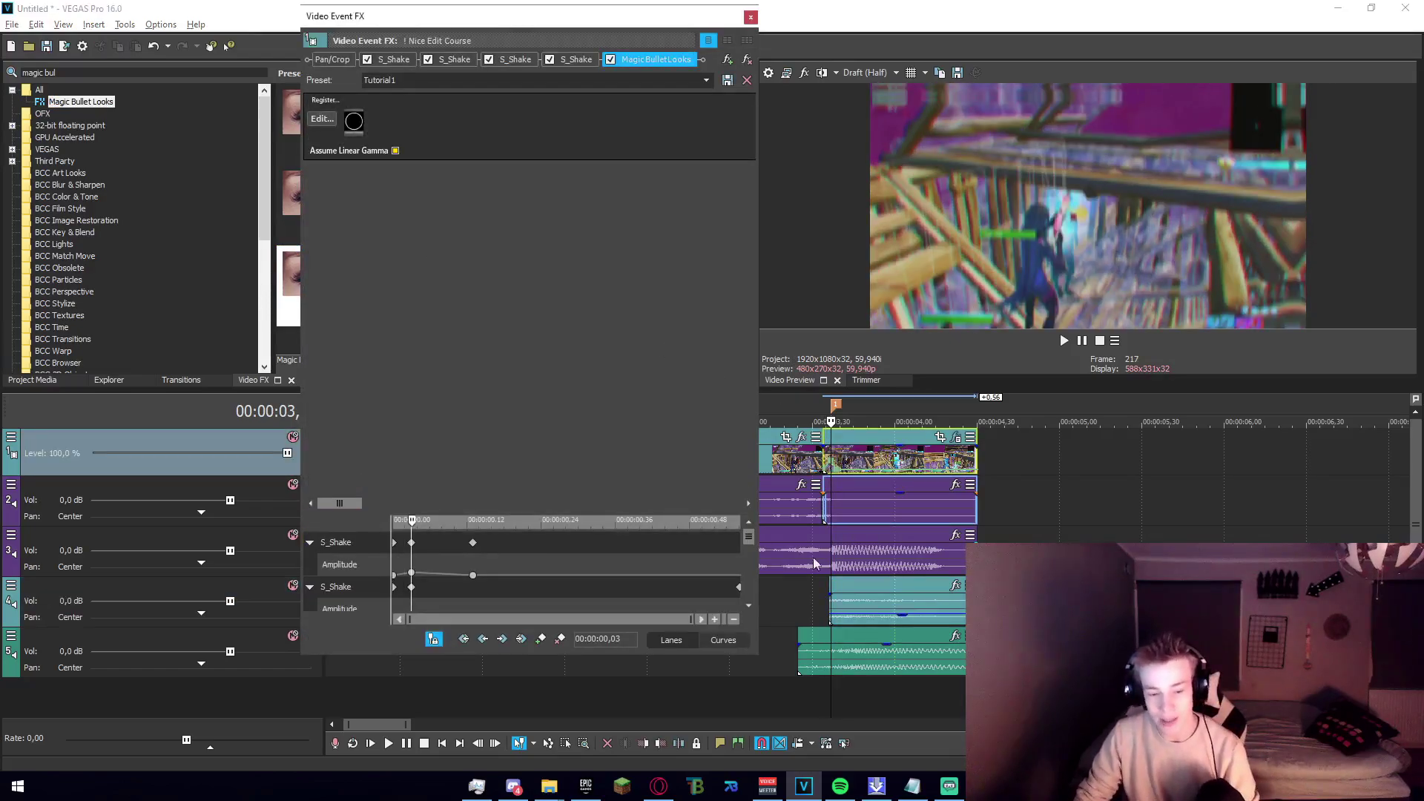
Add a Magic Bullet Looks keyframe at 00:00:00,03 and remove the Red/Cyan chromatic aberration from the look at the first keyframe.
scroll(824, 454, up, 5)
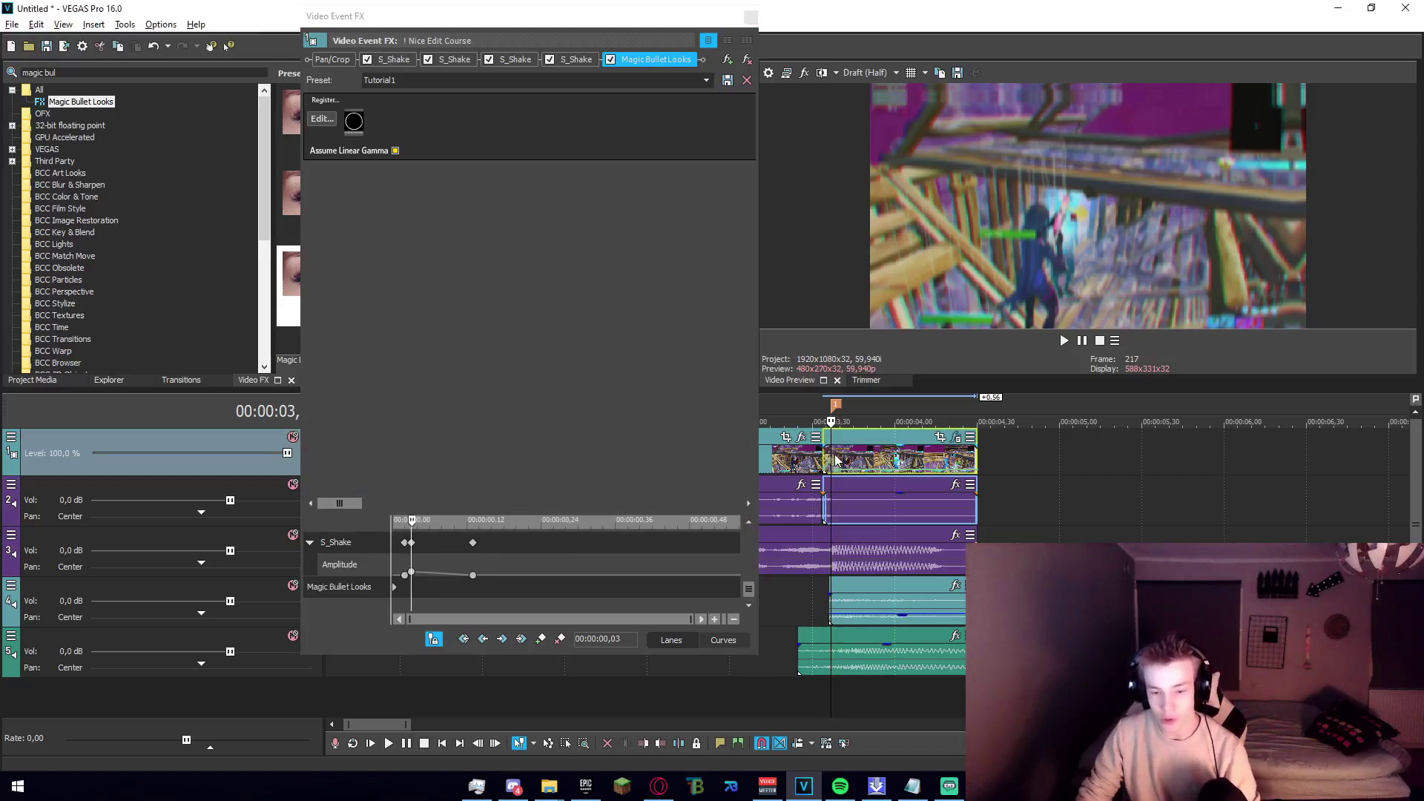
click(322, 120)
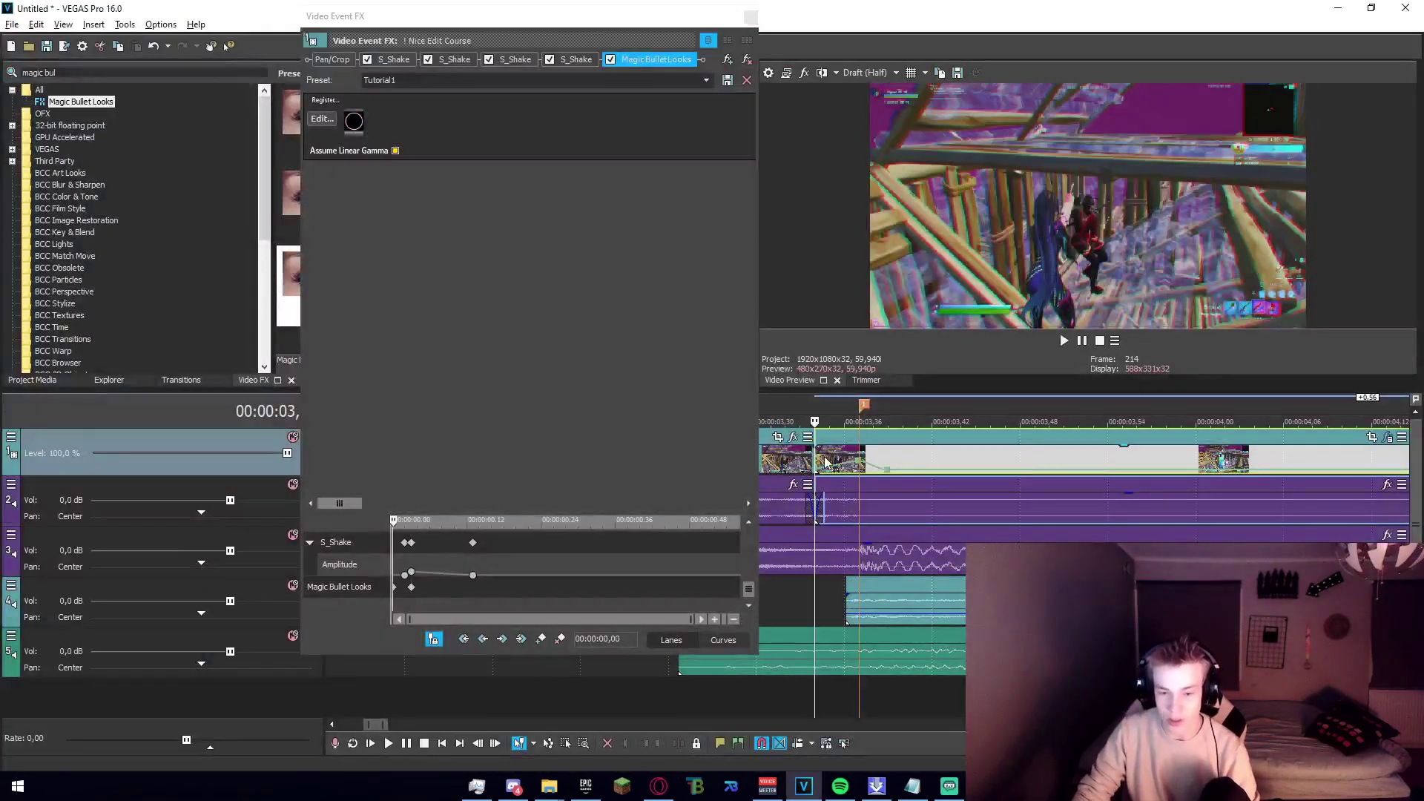
click(322, 119)
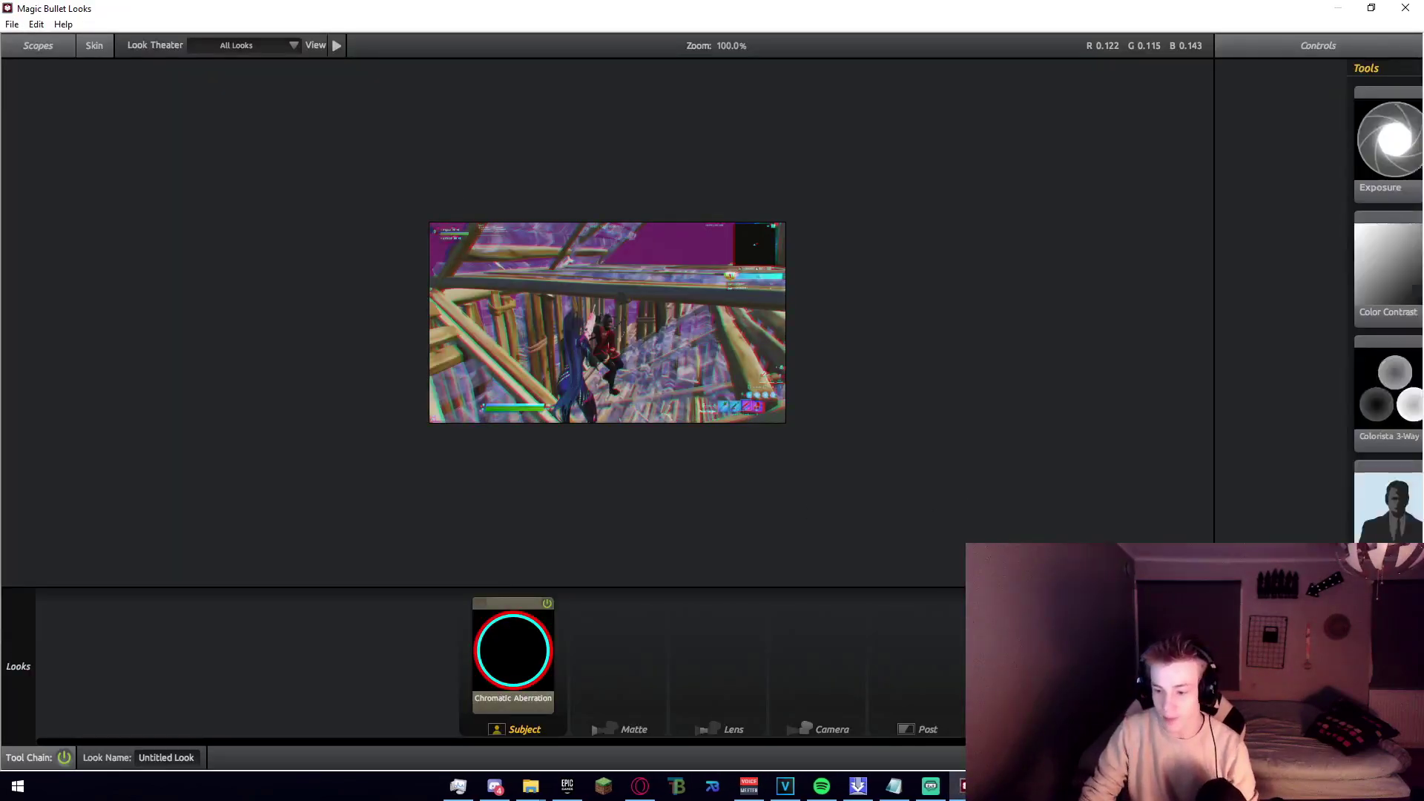
click(525, 675)
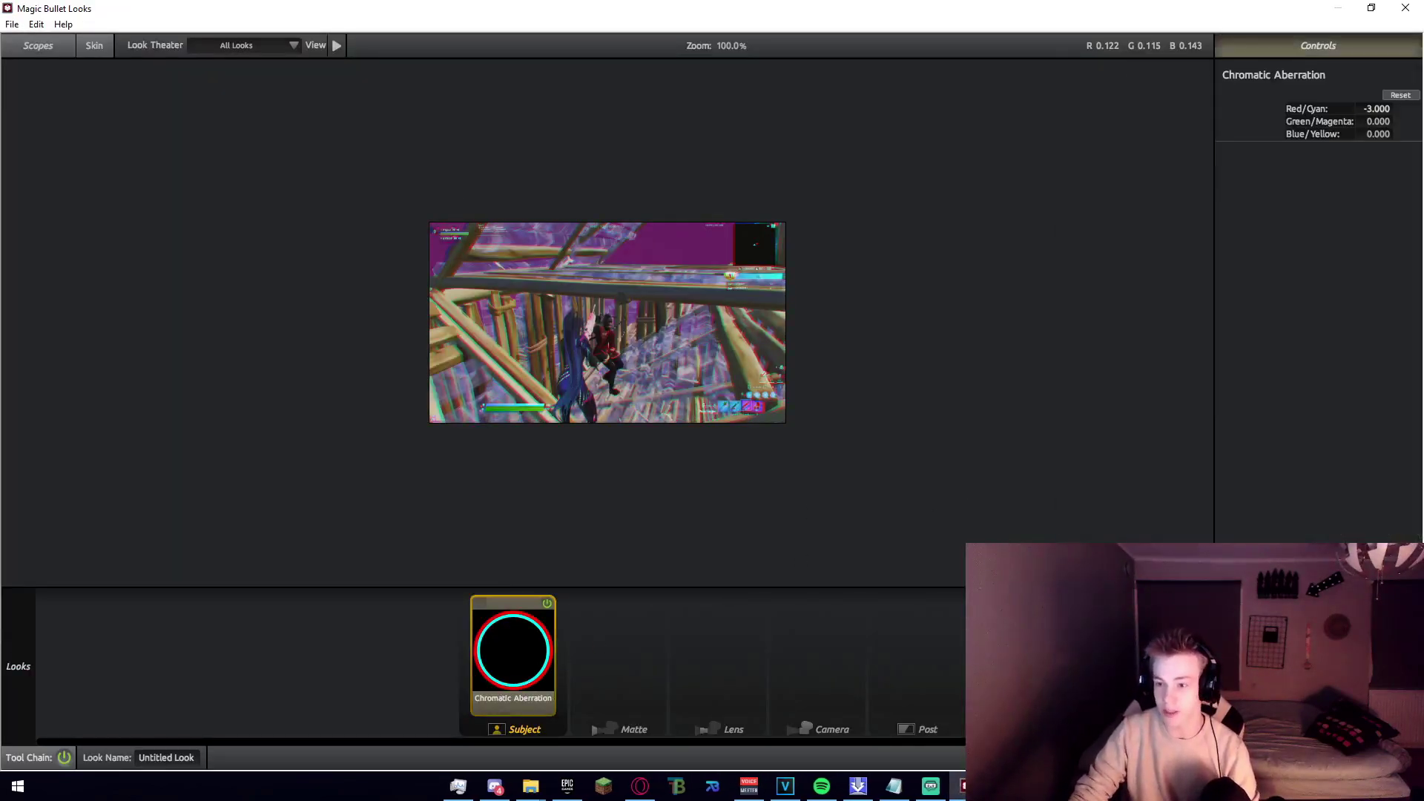
key(Return)
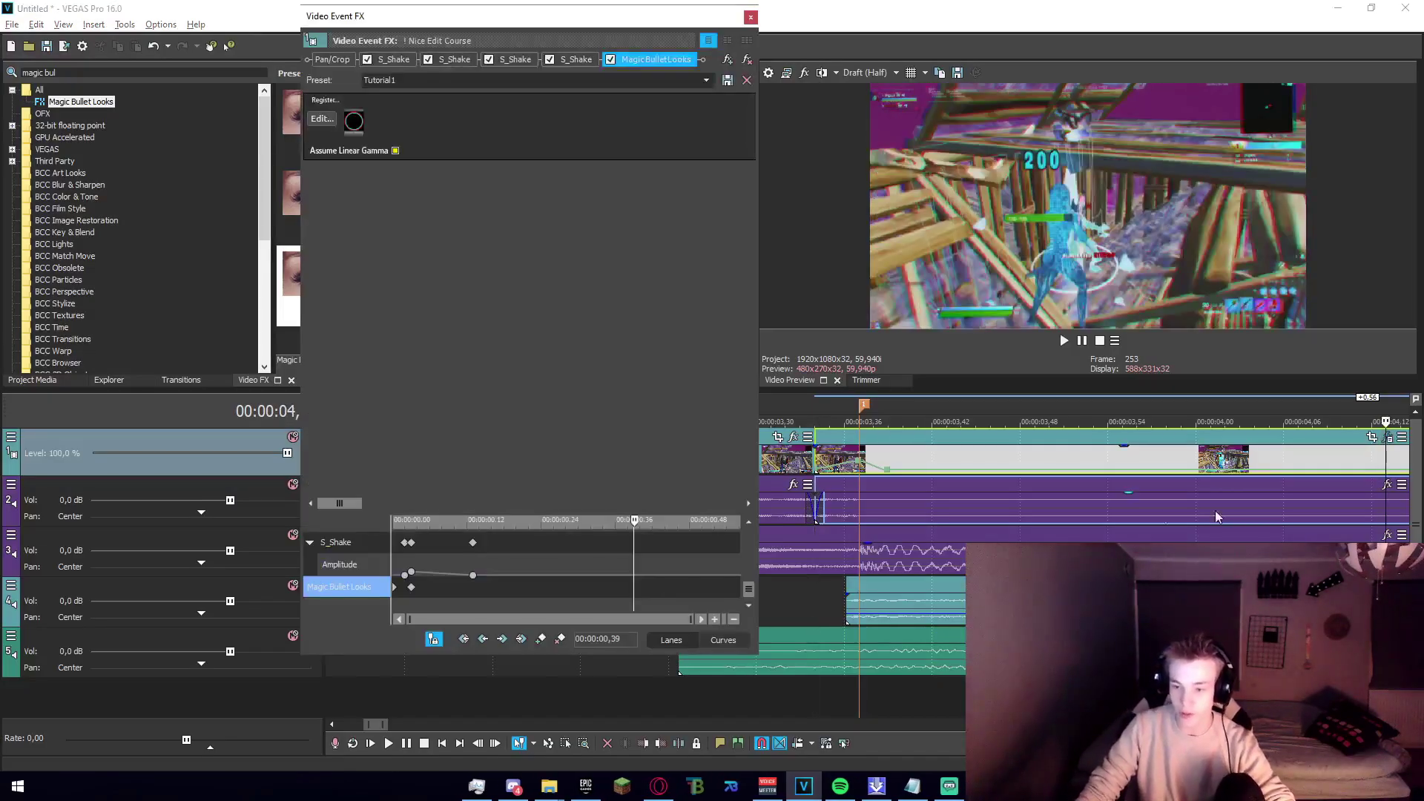
Copy the first Magic Bullet Looks keyframe to 00:00:00,40 and close the effects window.
click(820, 461)
click(397, 593)
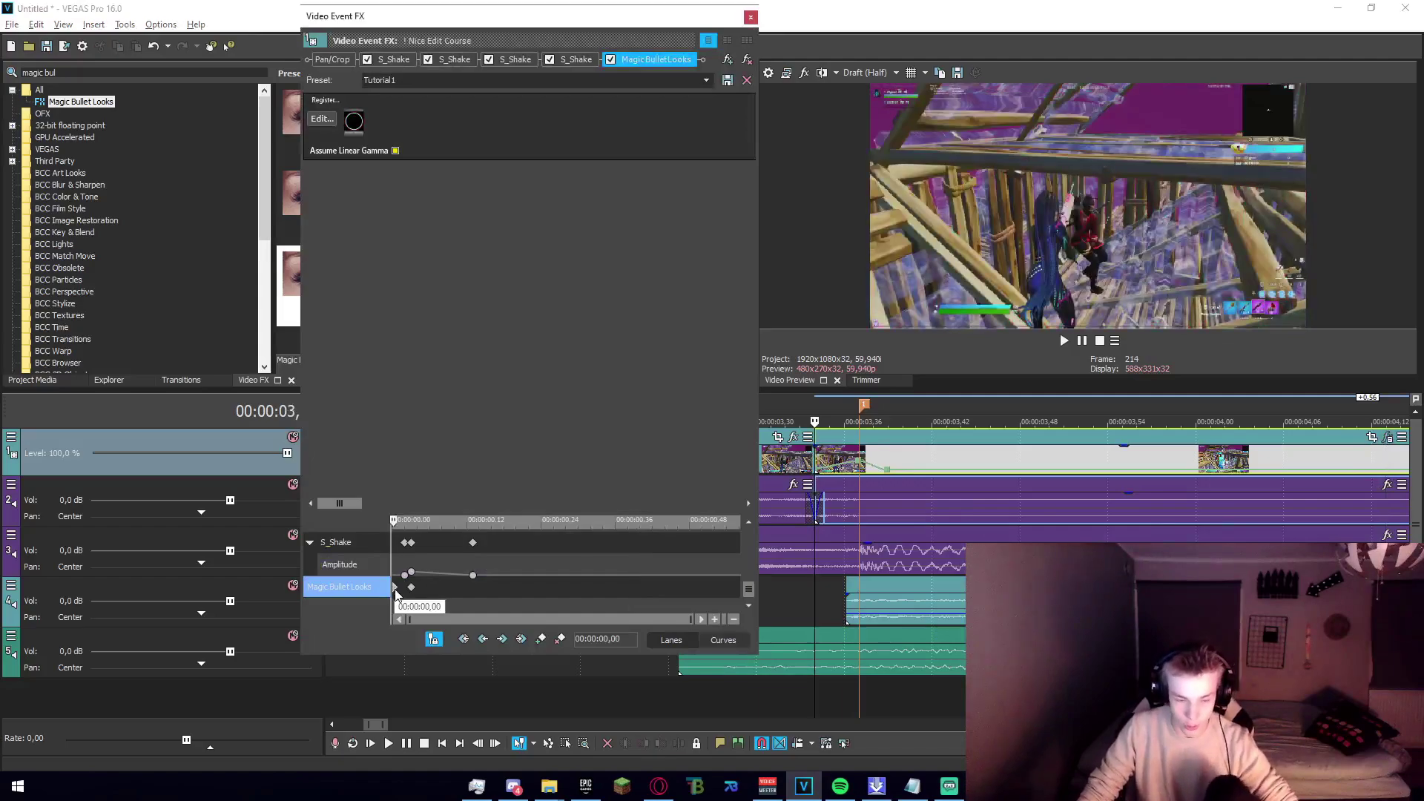
drag(396, 593, 640, 608)
click(750, 16)
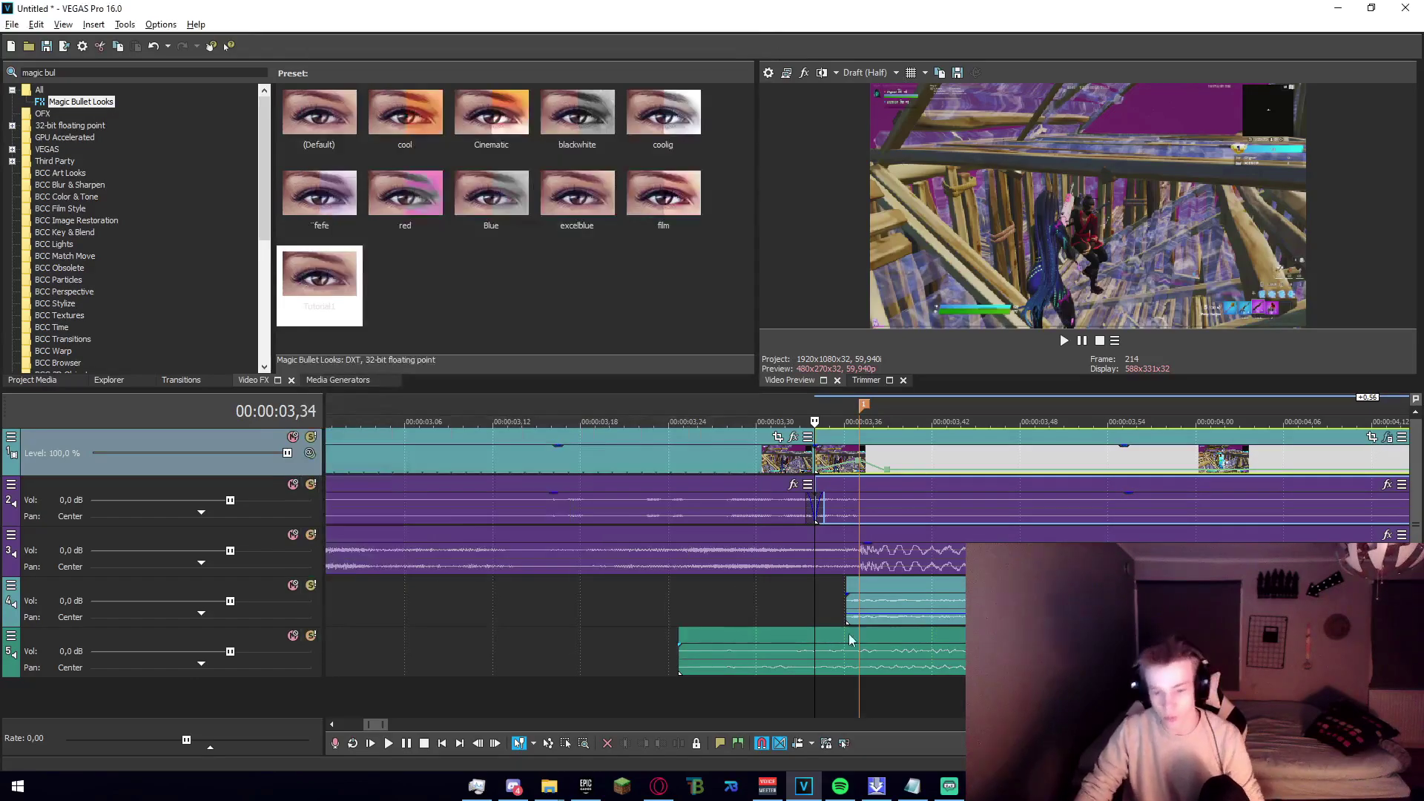
Search the video effects for "flicker" and apply the S_Flicker preset Tutorial1 to the second gameplay clip.
click(819, 602)
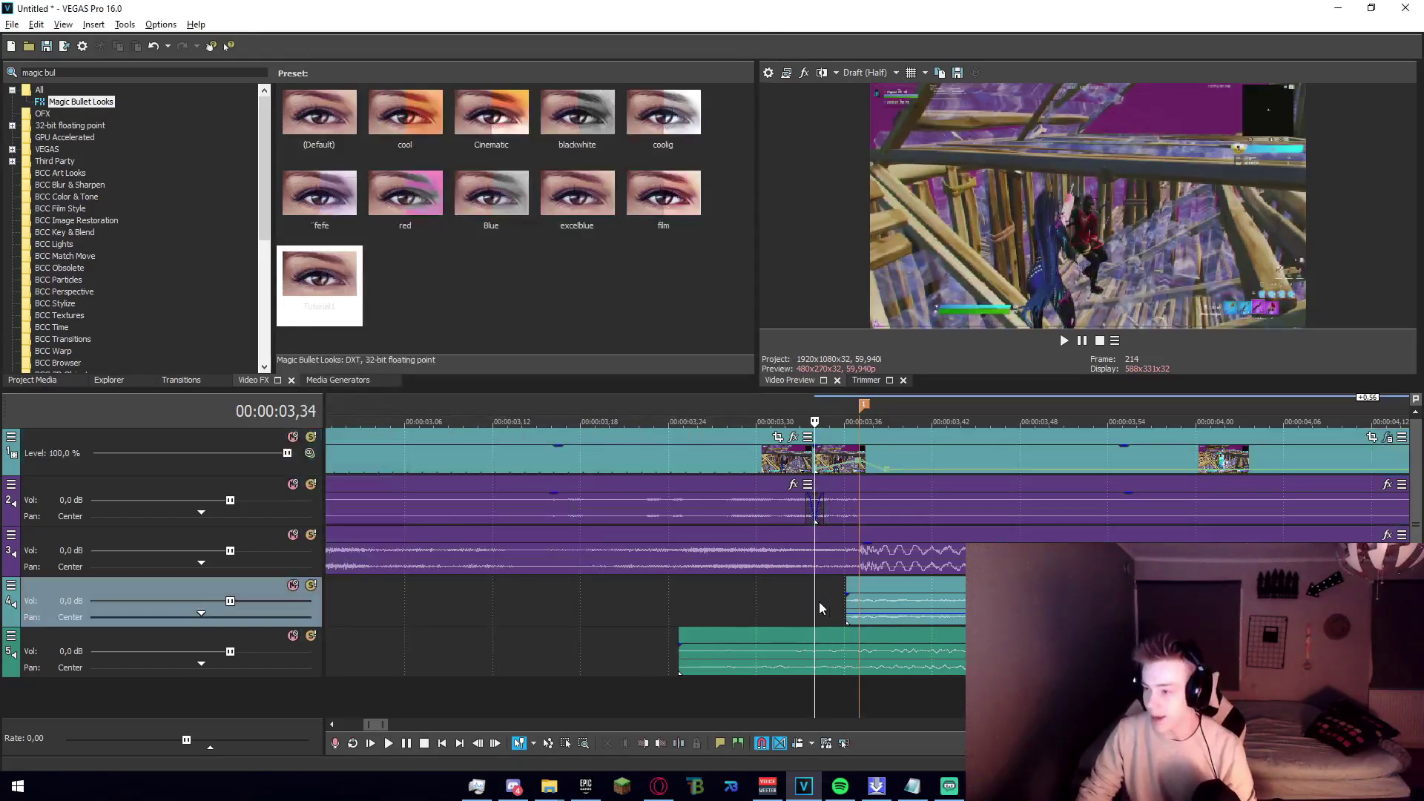
click(119, 67)
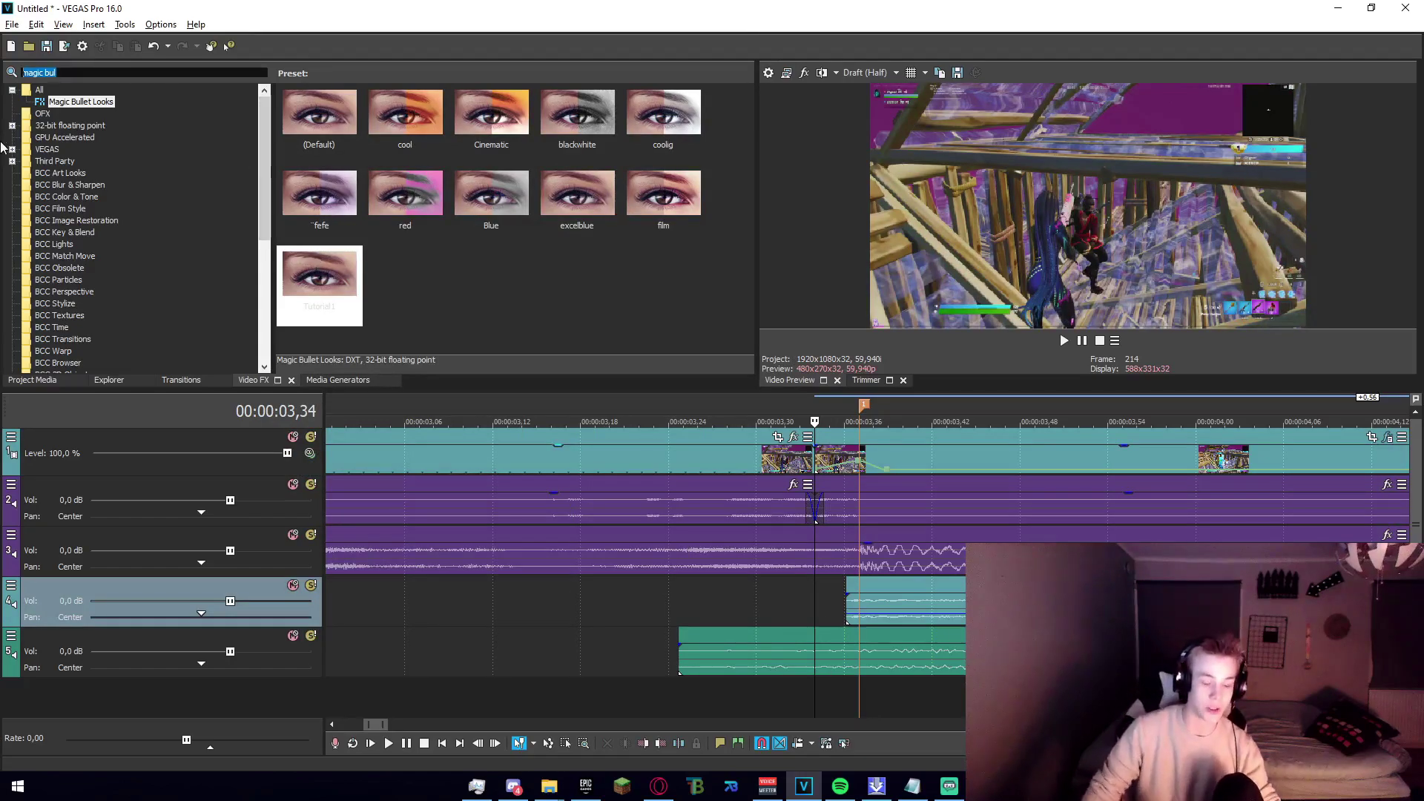
text(flicker)
click(65, 126)
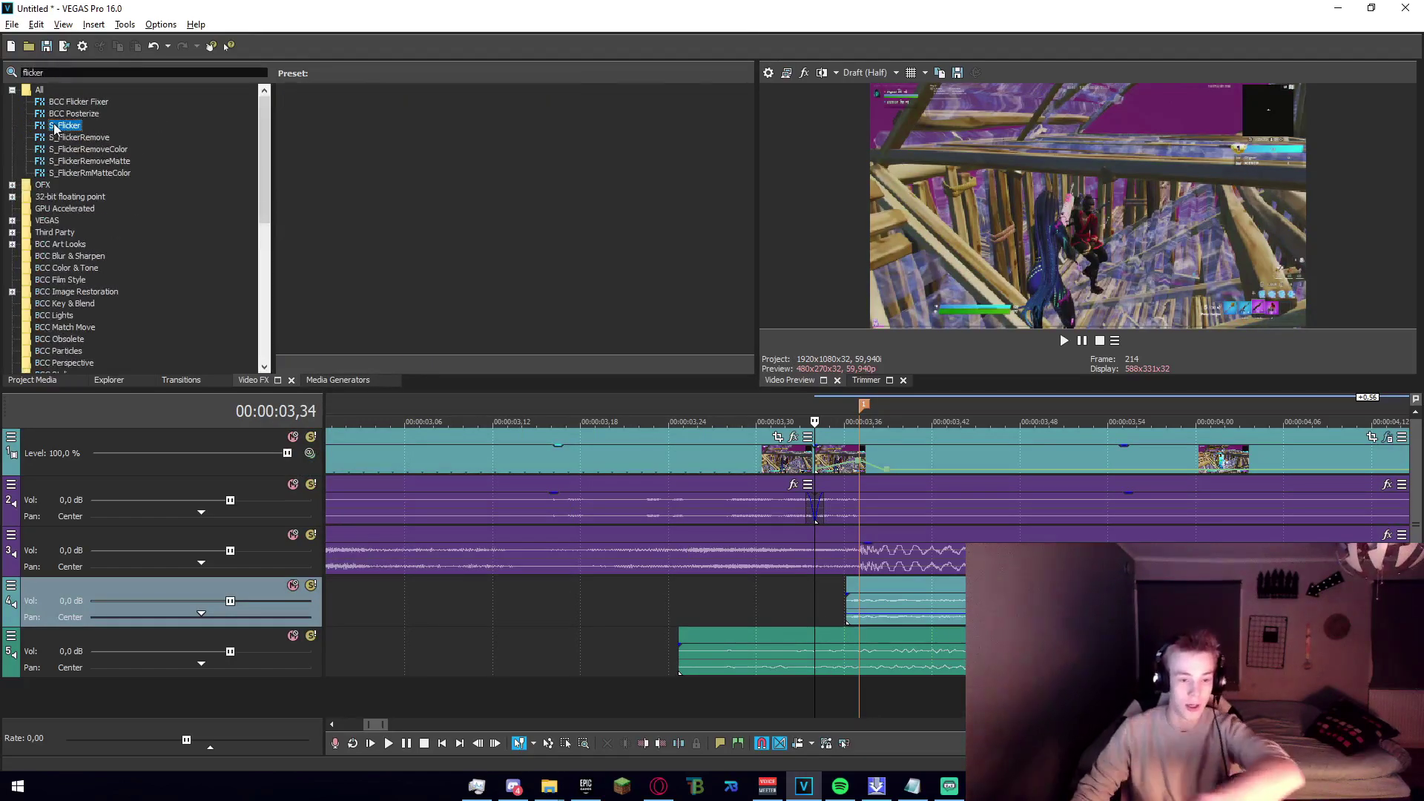
click(337, 224)
drag(942, 448, 936, 457)
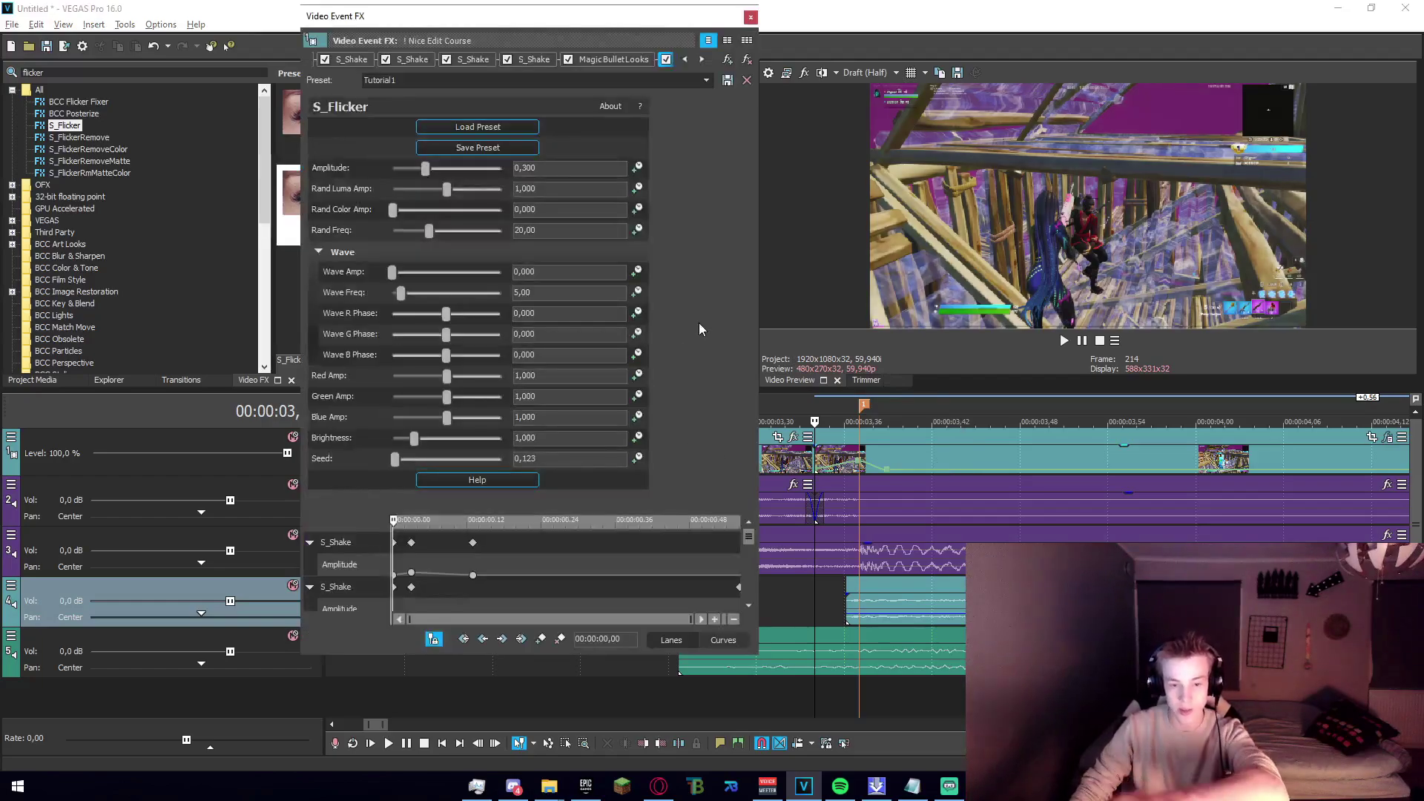
Keyframe the flicker's amplitude at 0,000 on the clip's start, 0,300 at 00:00:00,03 and 0,0 at 00:00:00,40, and close the effects window.
click(860, 457)
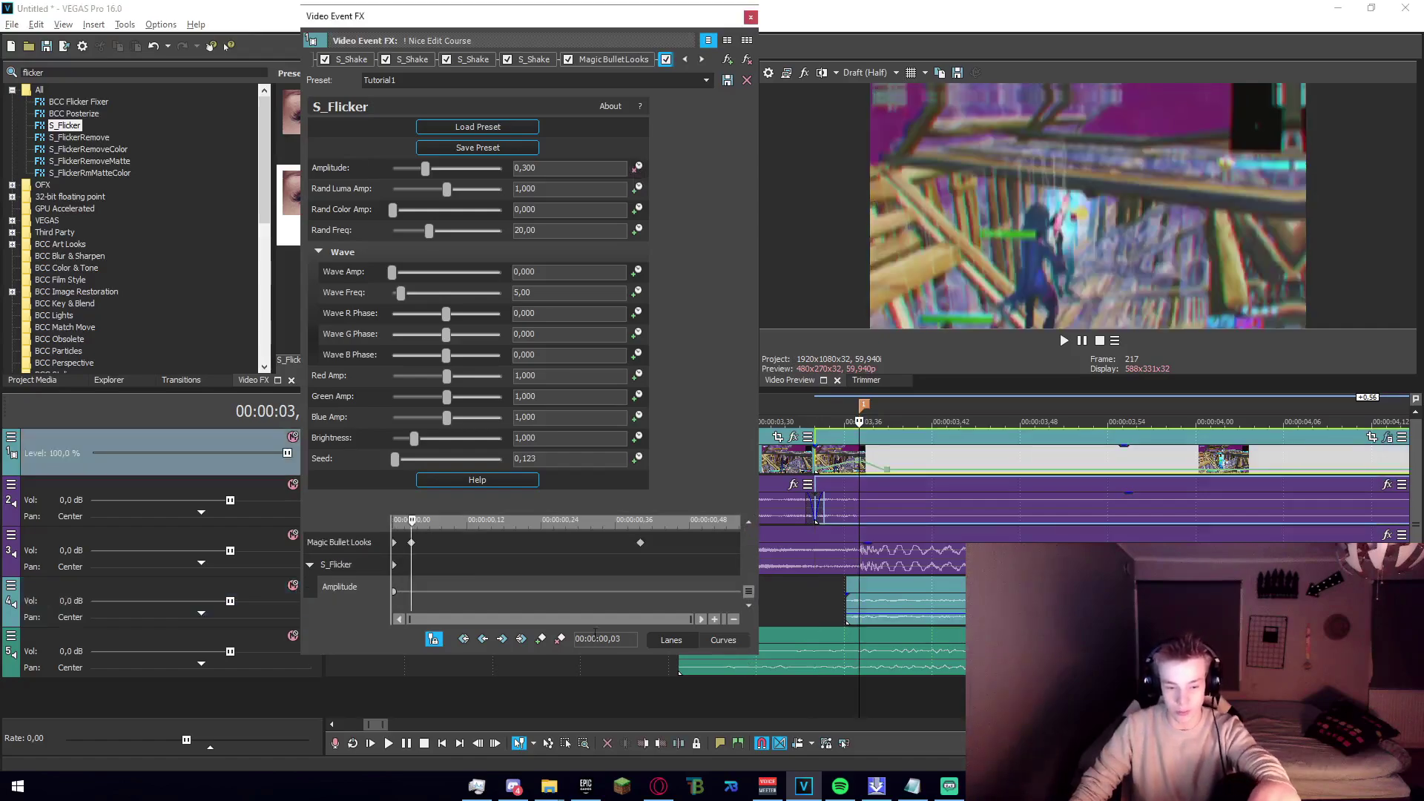
click(541, 639)
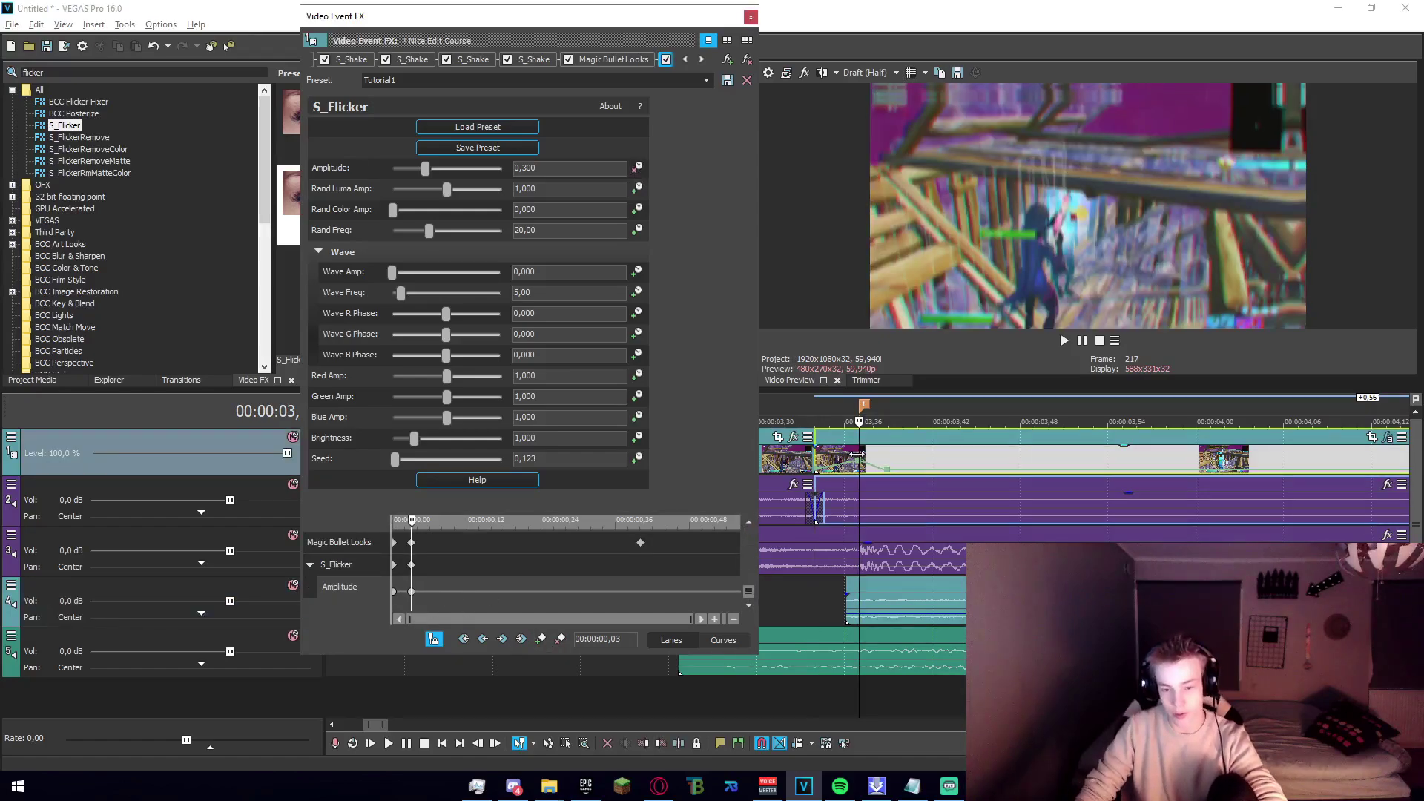
click(398, 597)
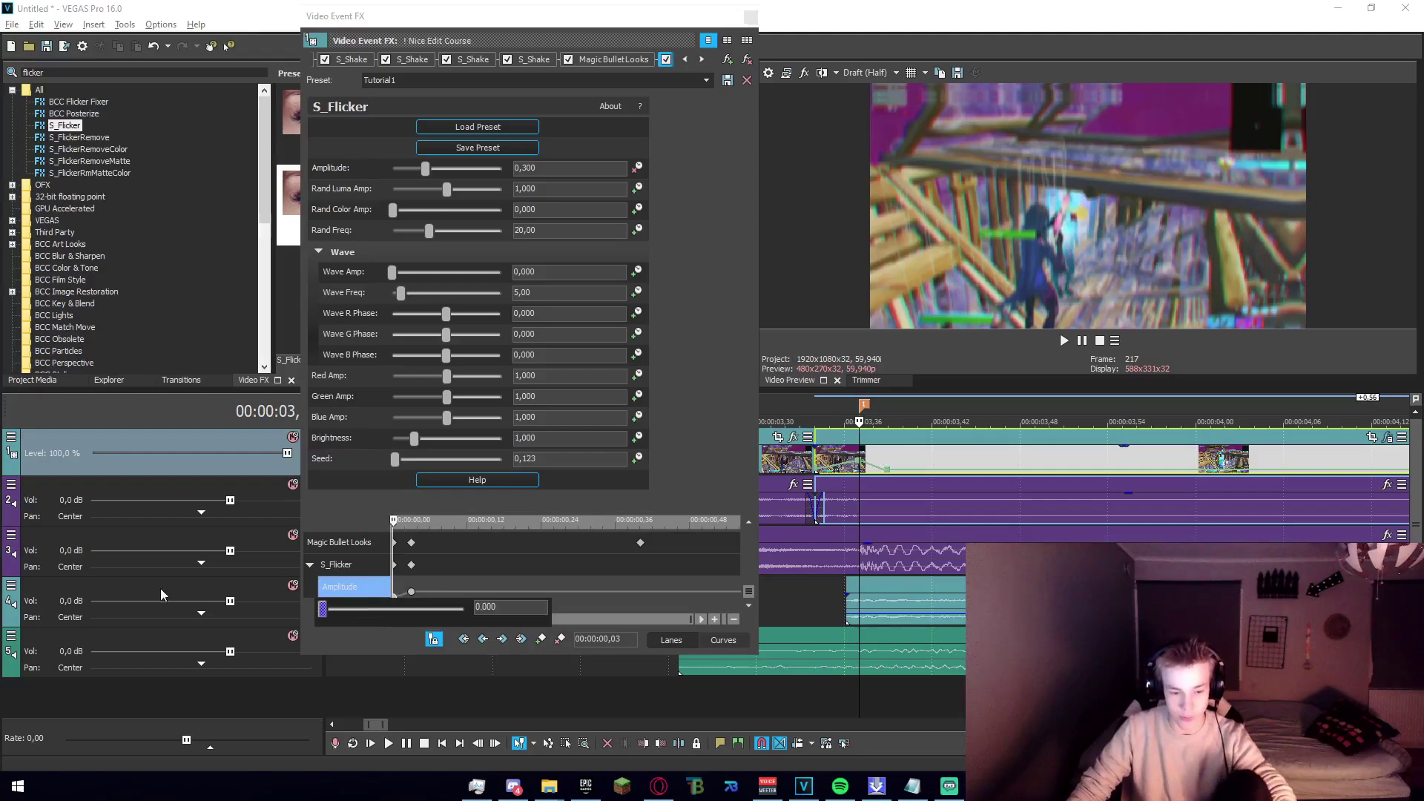
double_click(640, 597)
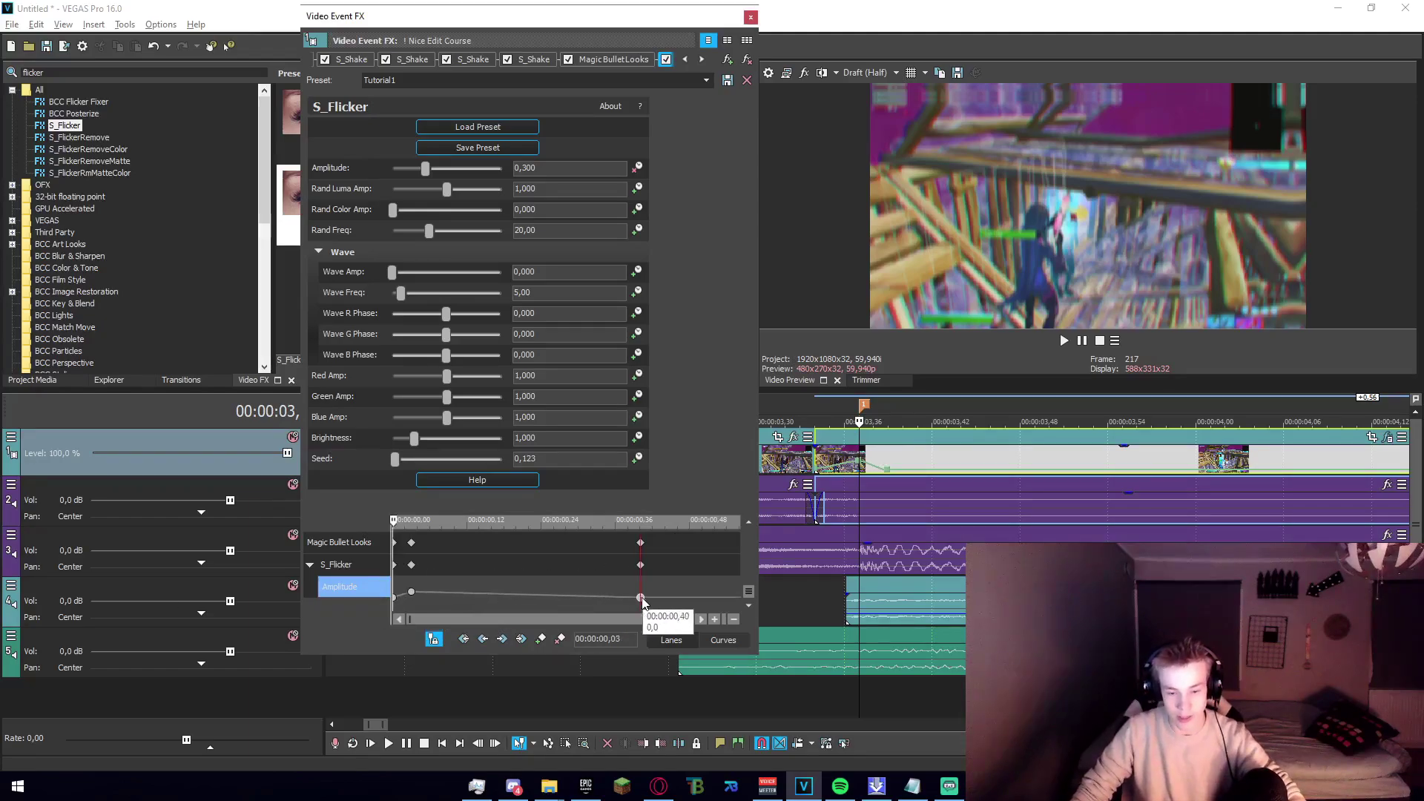
click(750, 18)
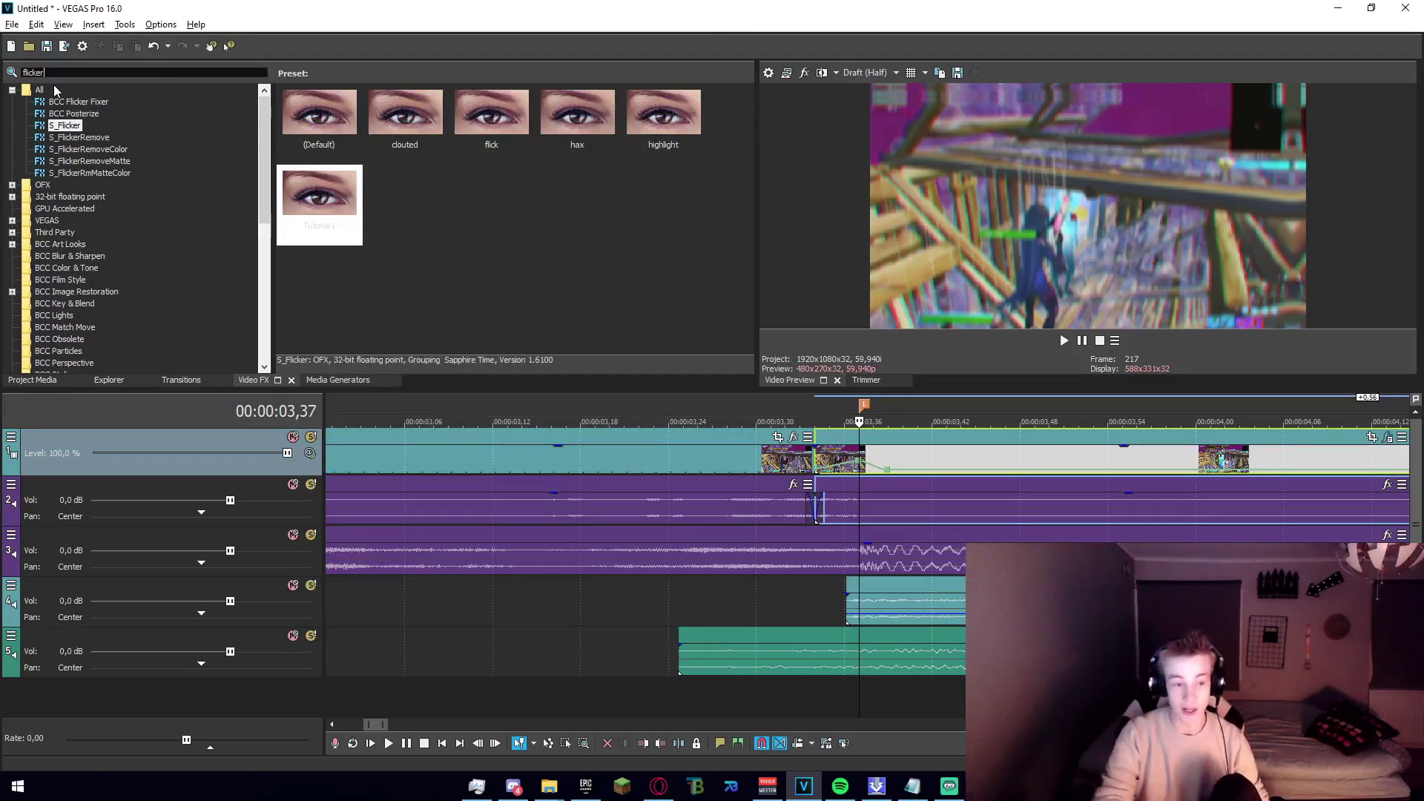
Search the video effects for "film glow" and apply the BCC Film Glow preset Tutorial1 to the second gameplay clip.
key(BackSpace)
key(BackSpace)
key(BackSpace)
key(BackSpace)
key(BackSpace)
key(BackSpace)
key(BackSpace)
text(film)
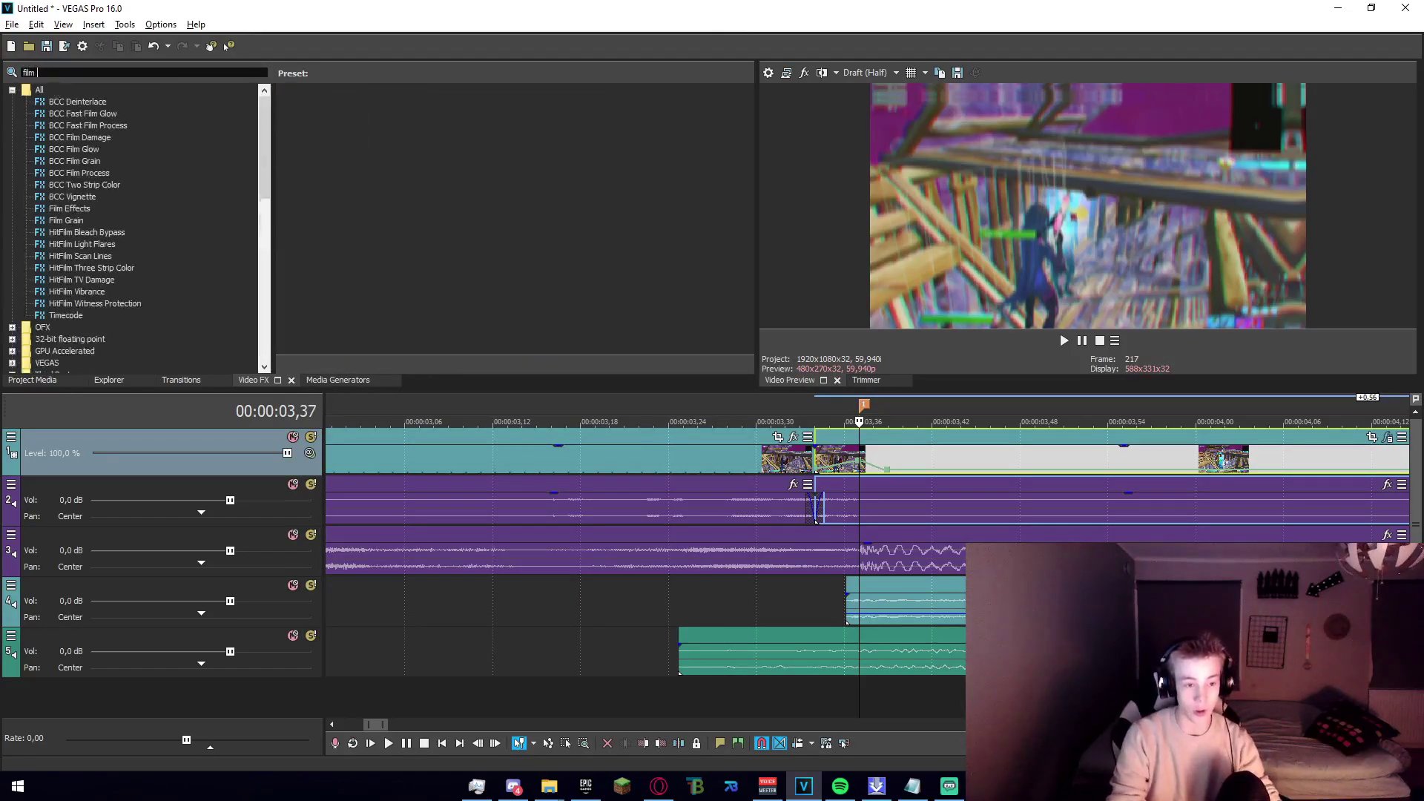
text( glow)
click(74, 113)
drag(665, 130, 893, 461)
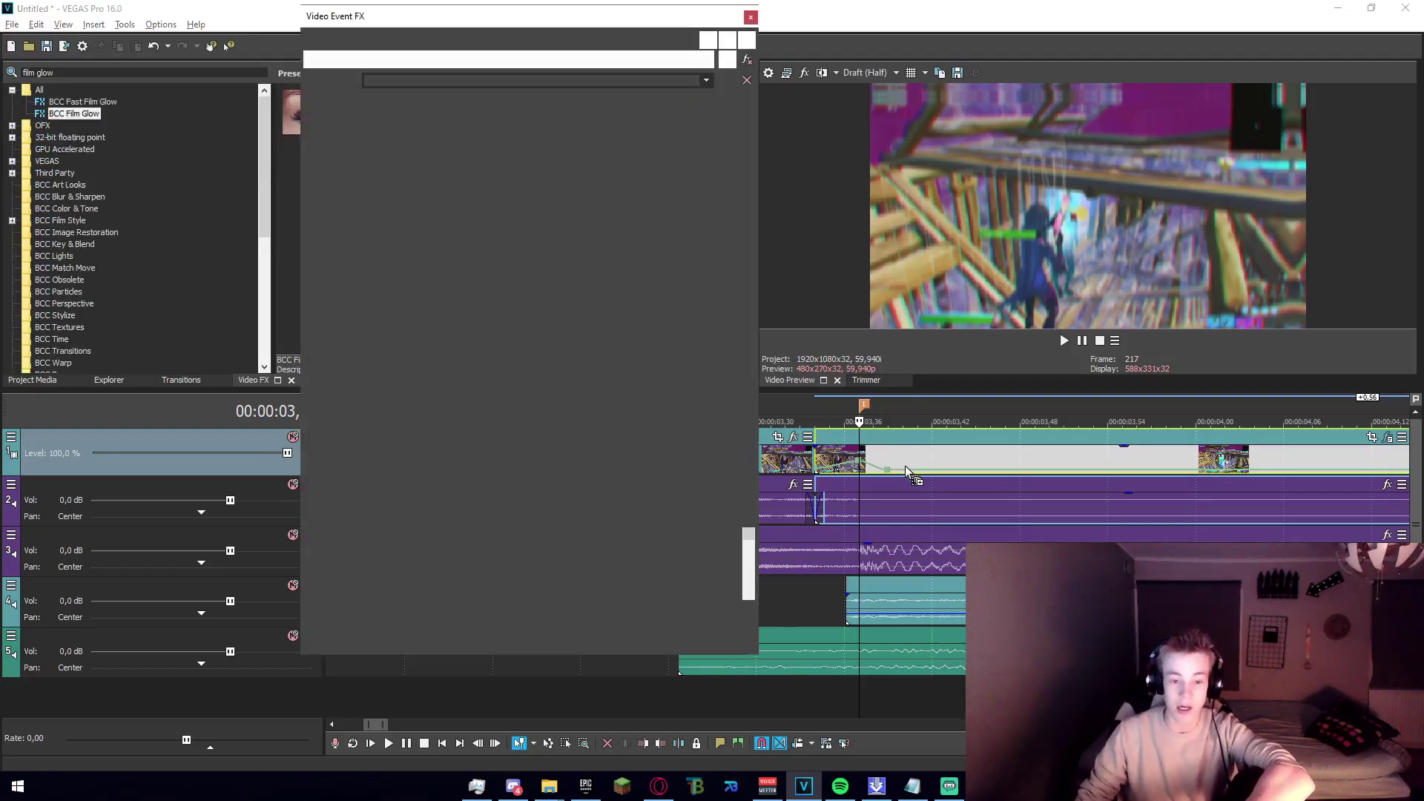
Animate the film glow's Glow Intensity with keyframes at the clip's start, 00:00:00,03 and 00:00:00,40, and close the effects window.
drag(747, 143, 723, 104)
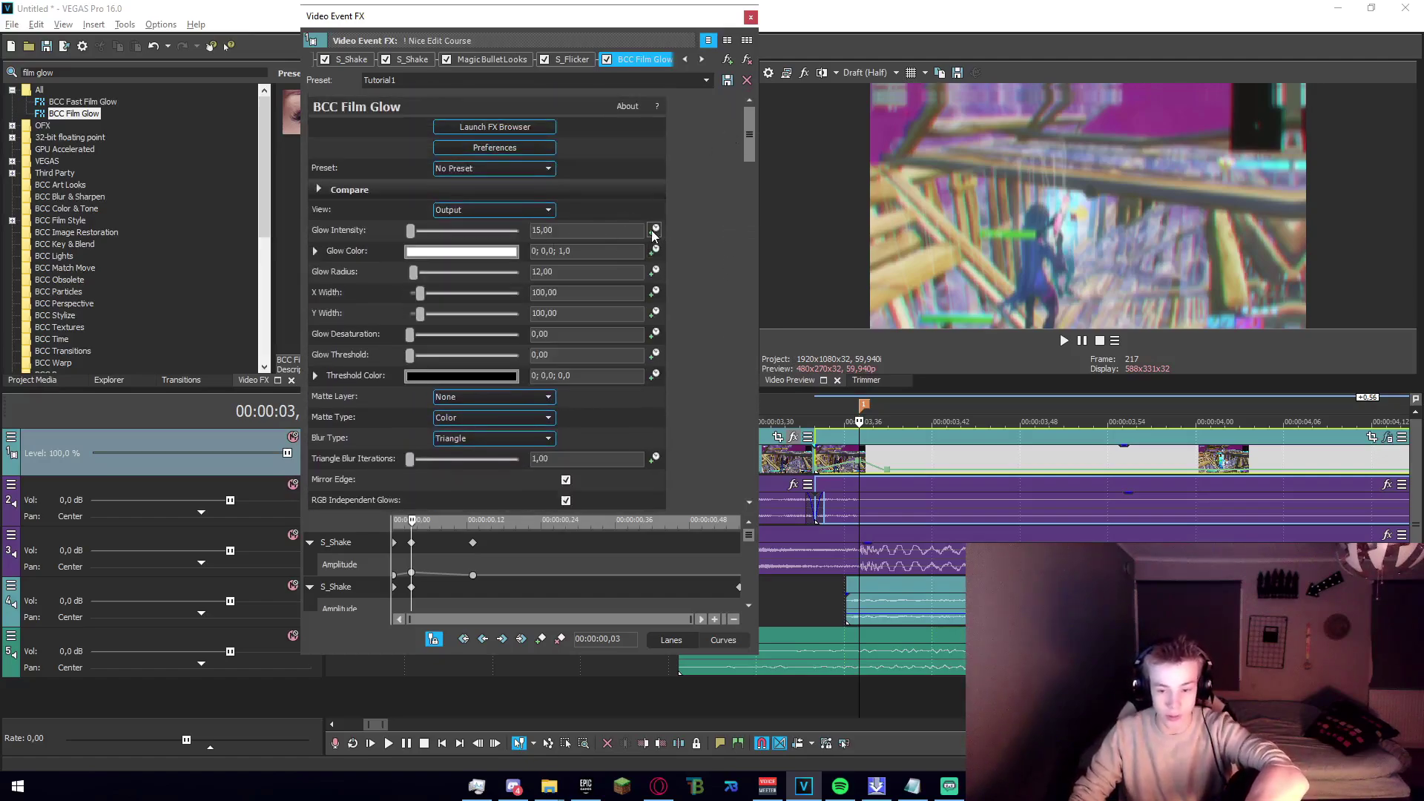
drag(747, 536, 754, 647)
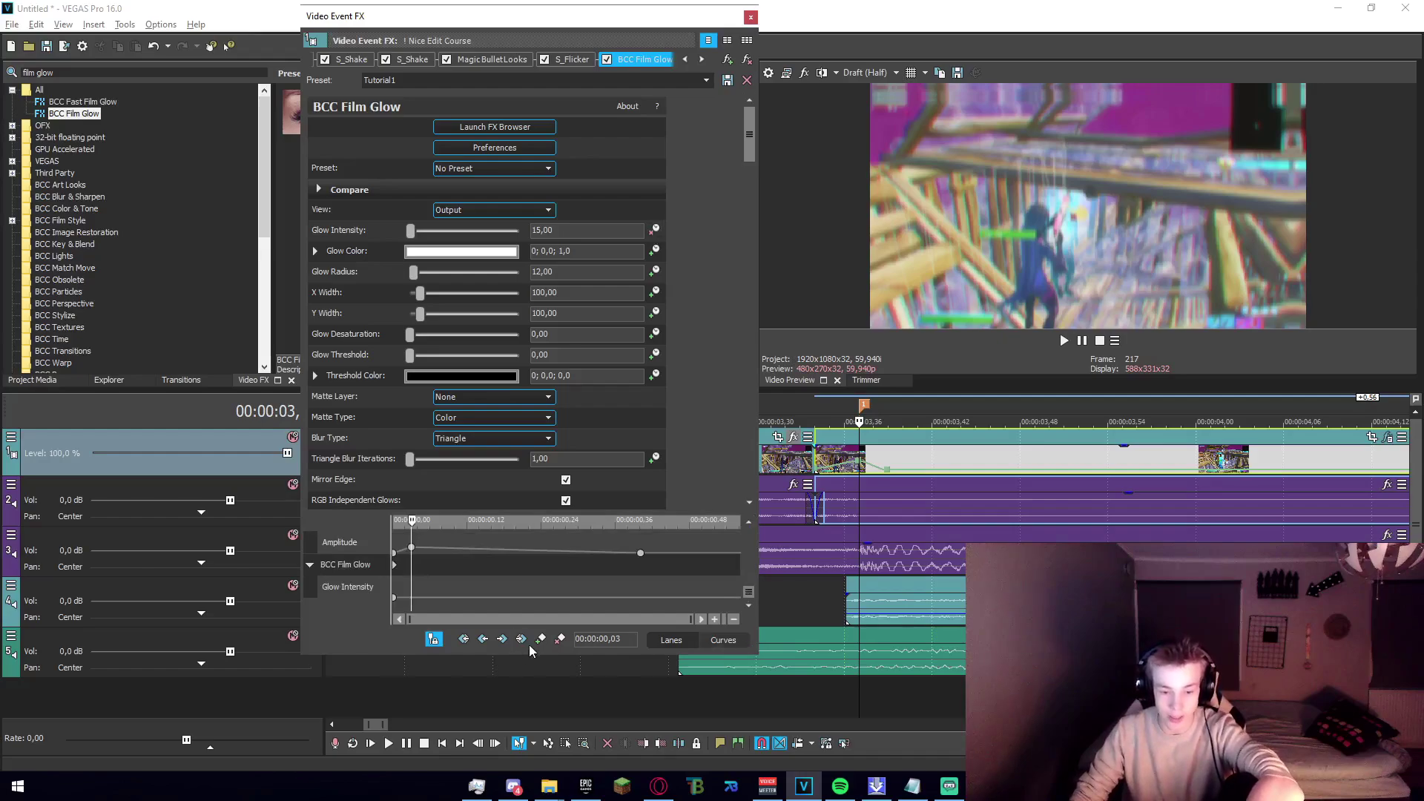
double_click(394, 597)
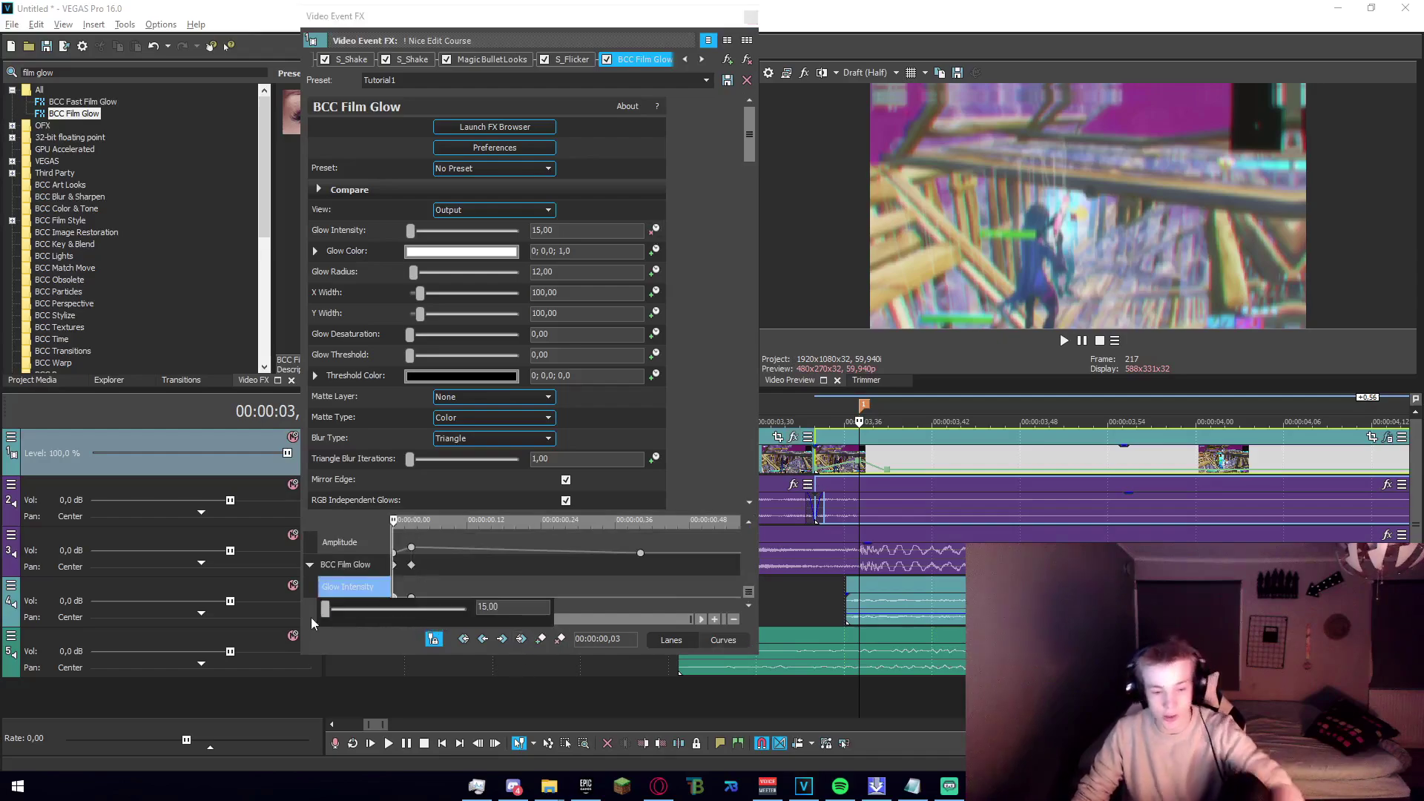
double_click(640, 597)
click(750, 17)
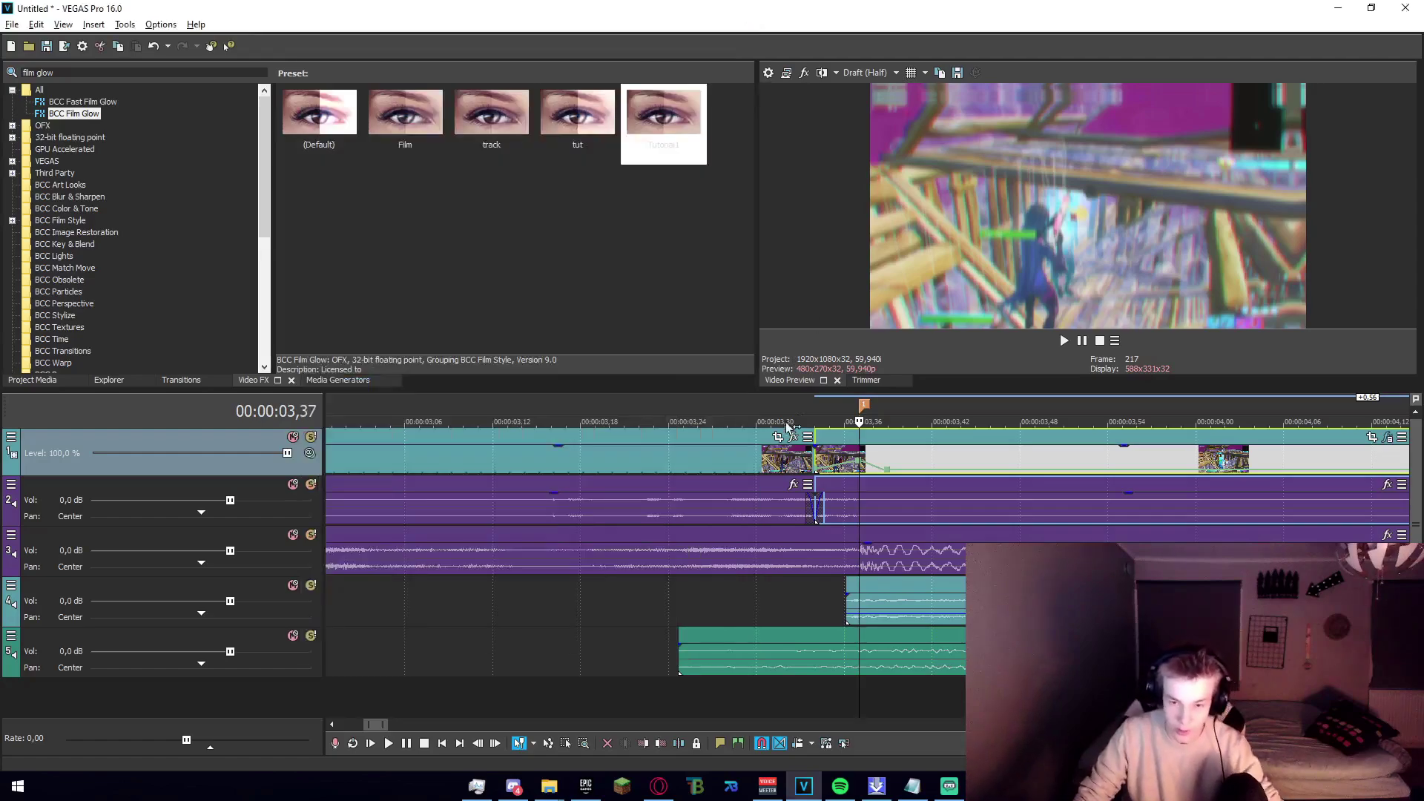
Reopen the second clip's effects, examine the keyframe lanes of all applied effects in the enlarged keyframe area, and close the window.
scroll(759, 526, down, 6)
scroll(756, 615, up, 3)
click(1030, 436)
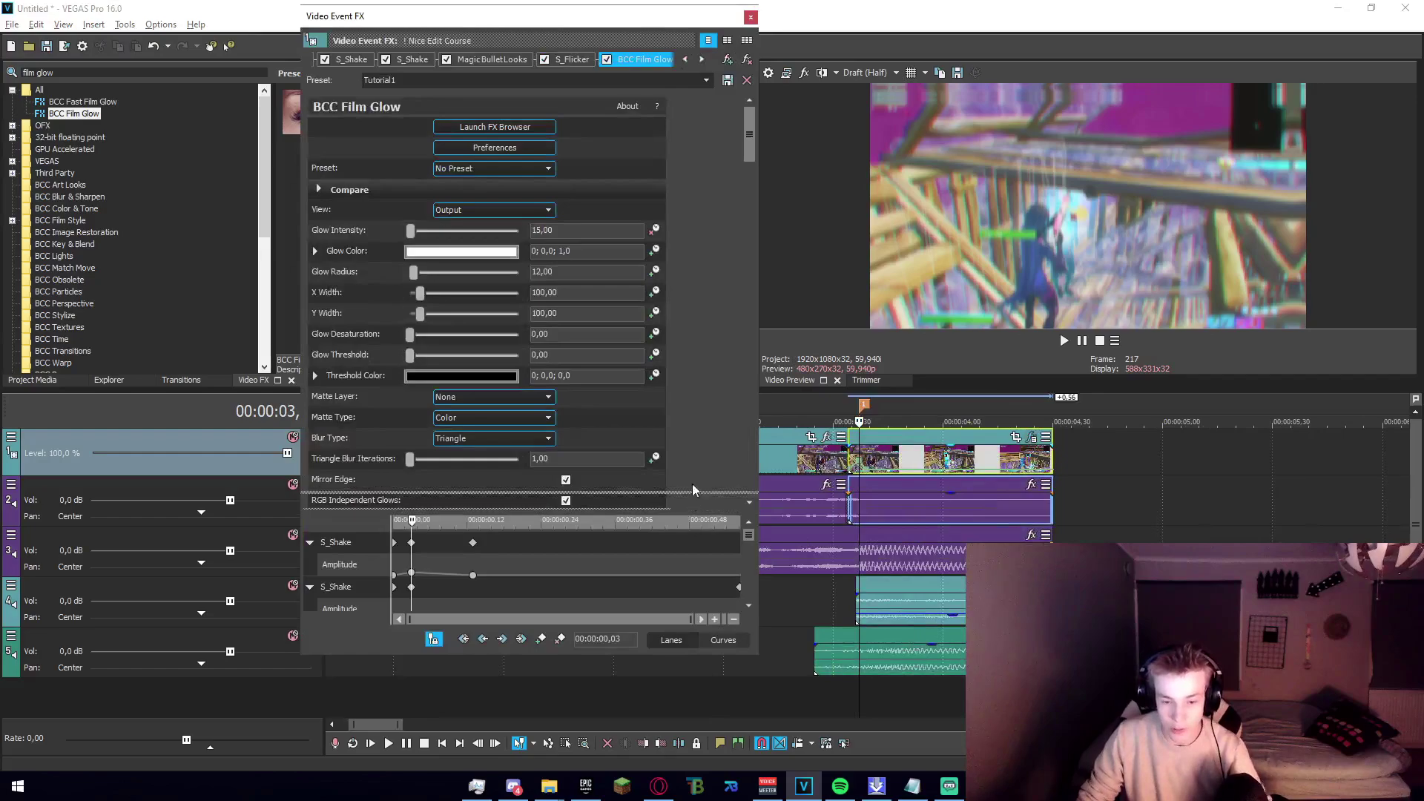
drag(692, 491, 706, 331)
scroll(740, 497, down, 1)
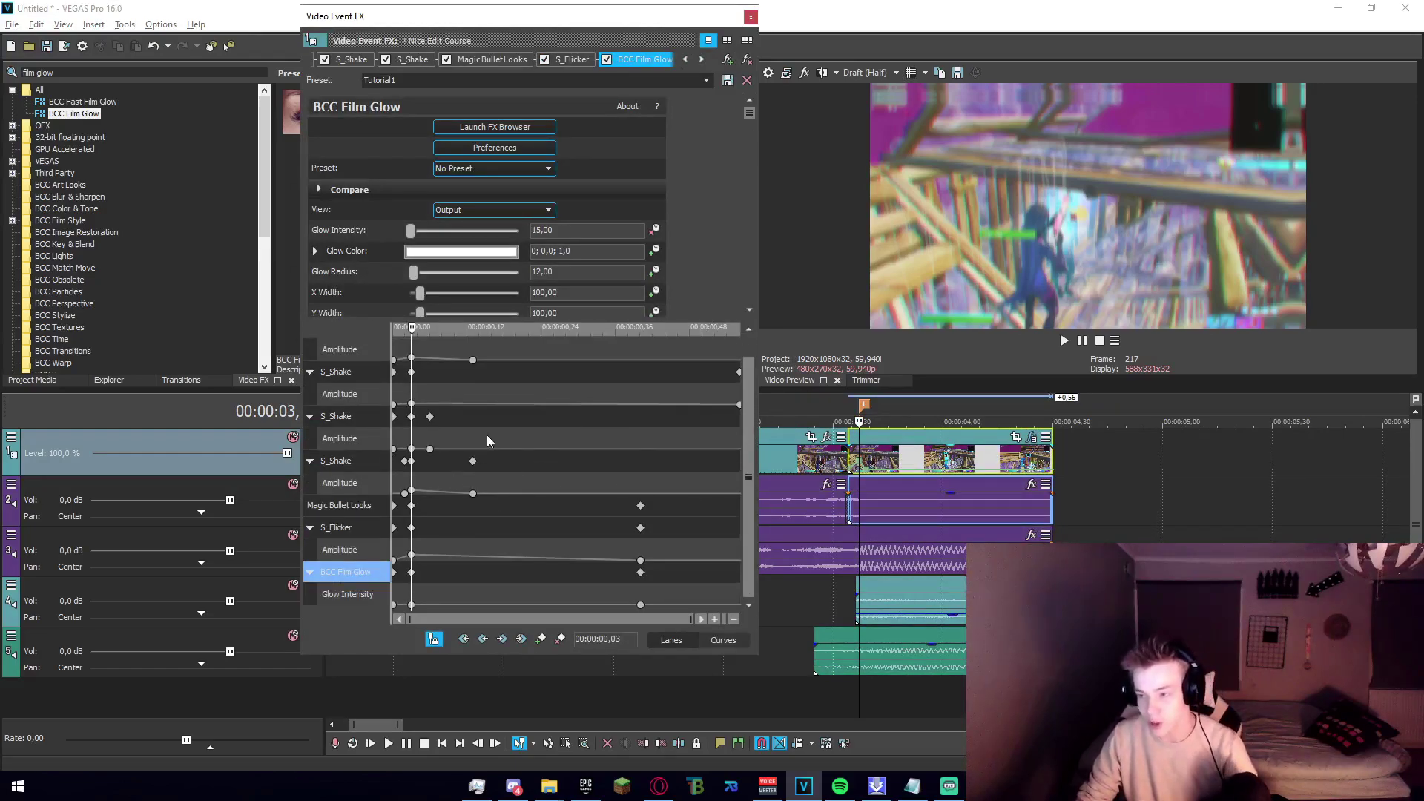
click(750, 17)
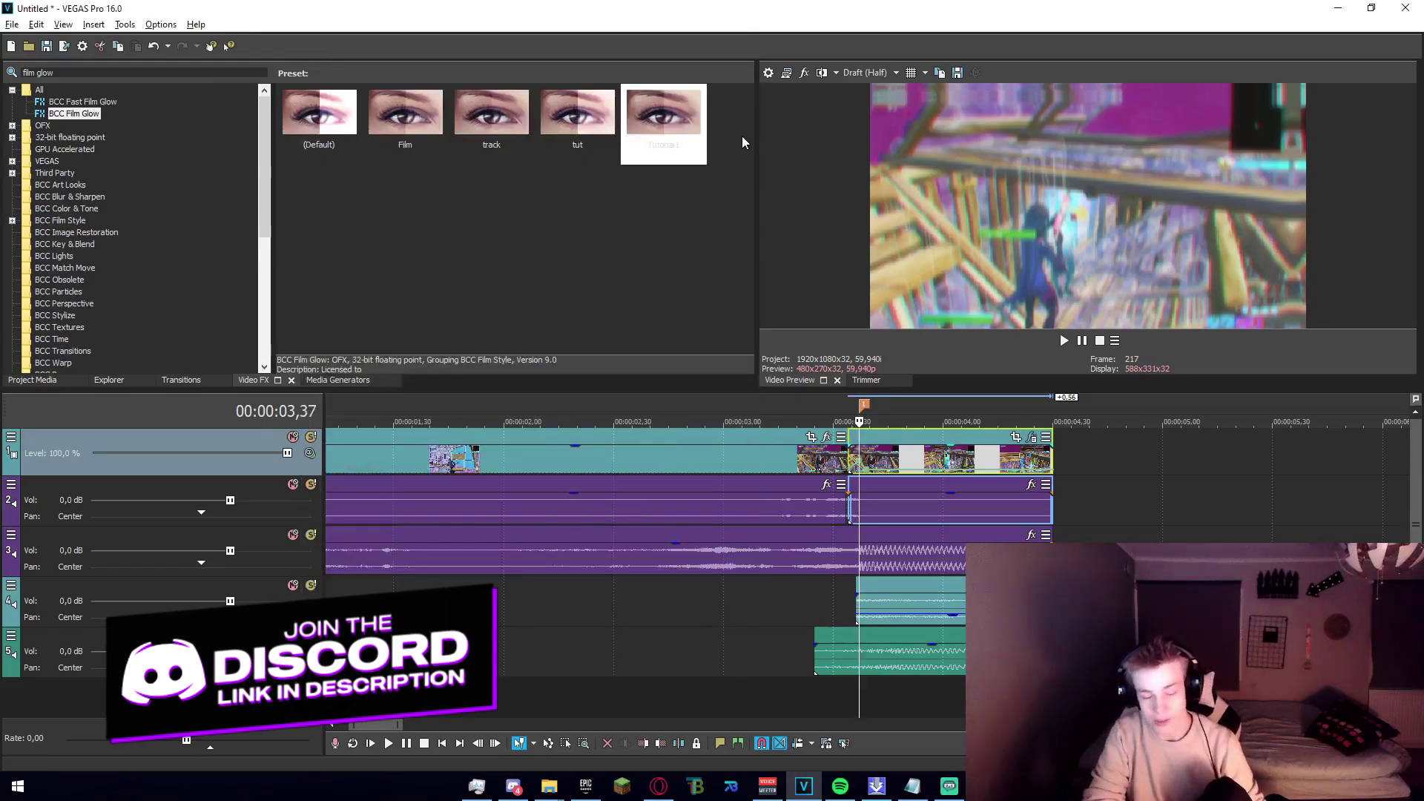